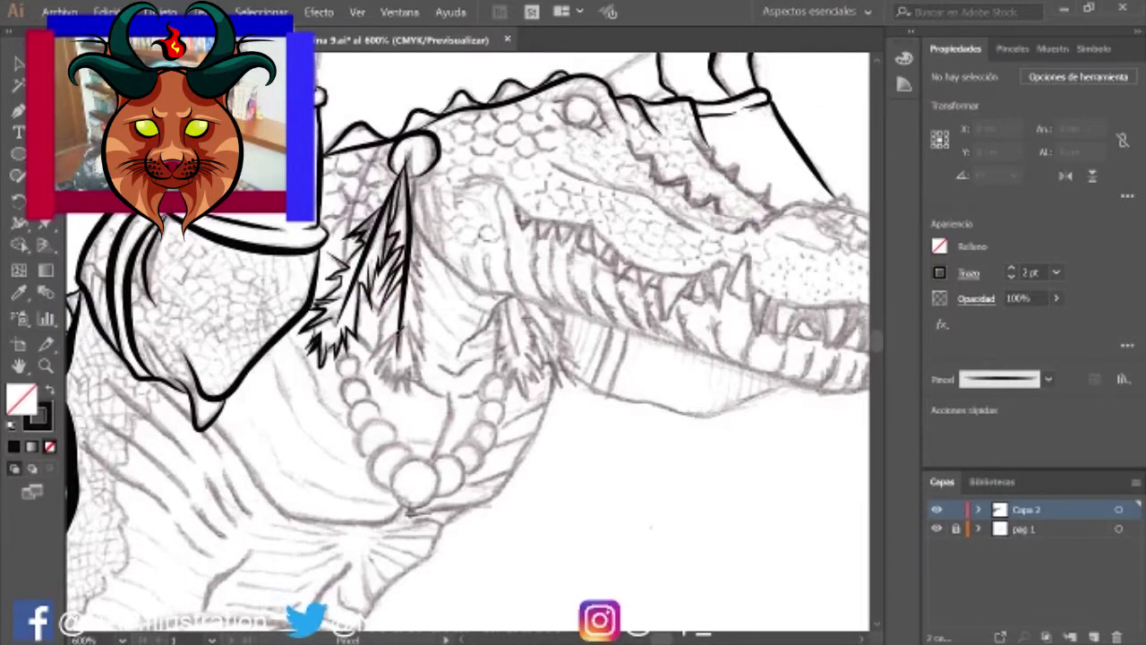
Step: Ink the jagged outline of the second hanging feather and the contour of the crocodile's eye over the sketch
left_click_drag(418, 324, 430, 391)
mouse_move(483, 89)
left_mouse_down()
mouse_move(573, 134)
mouse_move(483, 112)
left_mouse_up()
left_click_drag(555, 122, 586, 145)
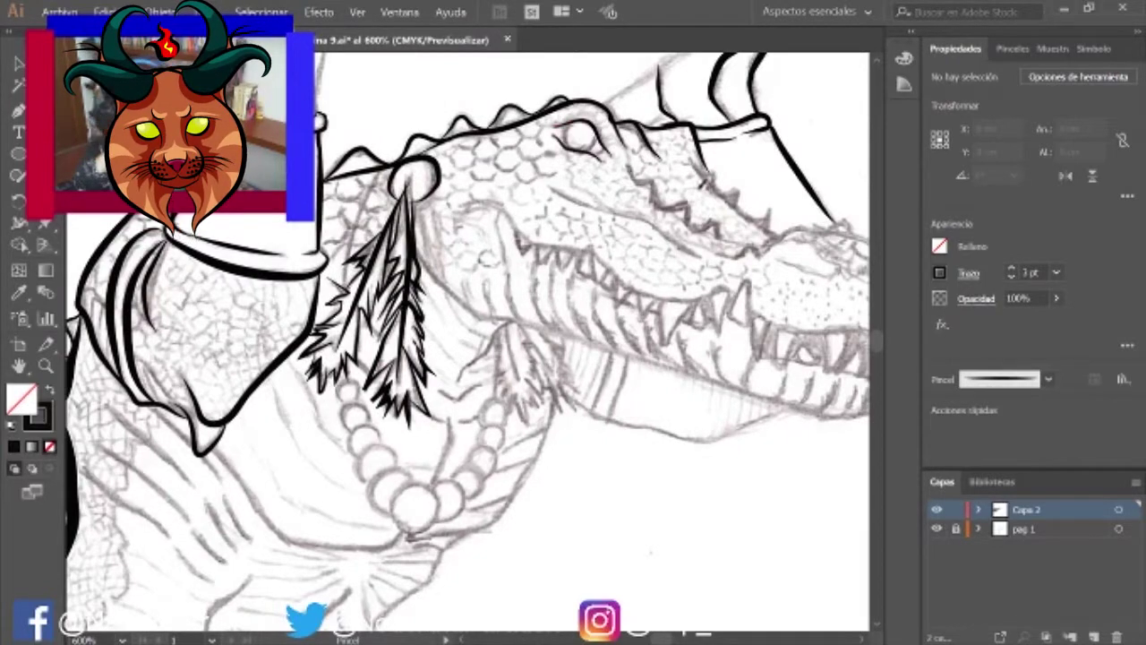
Step: Ink the two rows of jagged ridges between the crocodile's eye and snout with a 3 pt stroke
left_click_drag(646, 183, 689, 224)
left_click_drag(537, 358, 452, 332)
left_click_drag(601, 135, 650, 179)
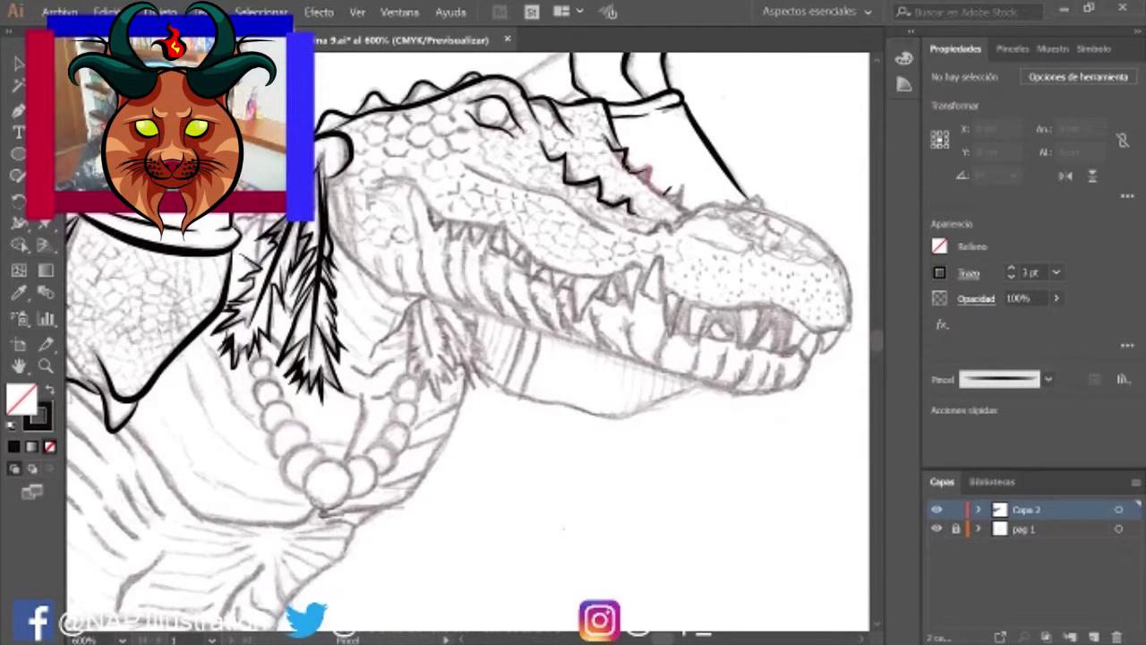
scroll(390, 338, "down", 1)
left_click(1010, 270)
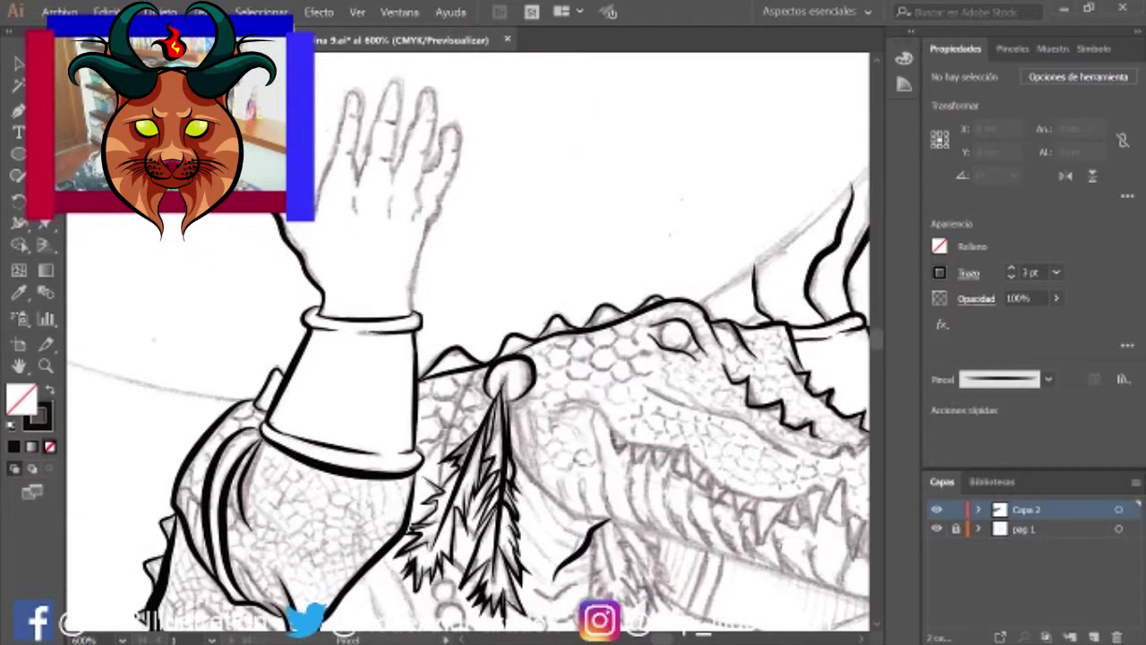
Step: Ink the raised hand's fingers and the outer edge down to the wrist with a 3 pt stroke
left_click_drag(362, 112, 374, 179)
mouse_move(380, 88)
left_mouse_down()
mouse_move(392, 177)
mouse_move(404, 152)
left_mouse_up()
key("ctrl+z")
key("ctrl+z")
left_click_drag(440, 100, 439, 114)
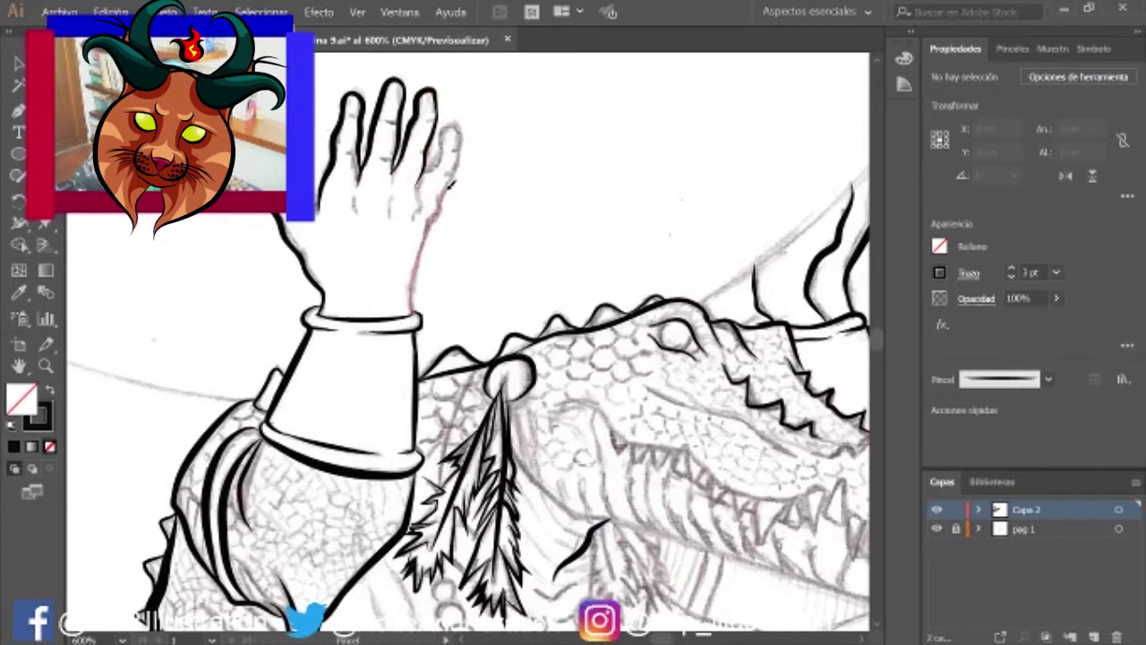
mouse_move(423, 215)
left_mouse_down()
mouse_move(447, 126)
mouse_move(461, 166)
left_mouse_up()
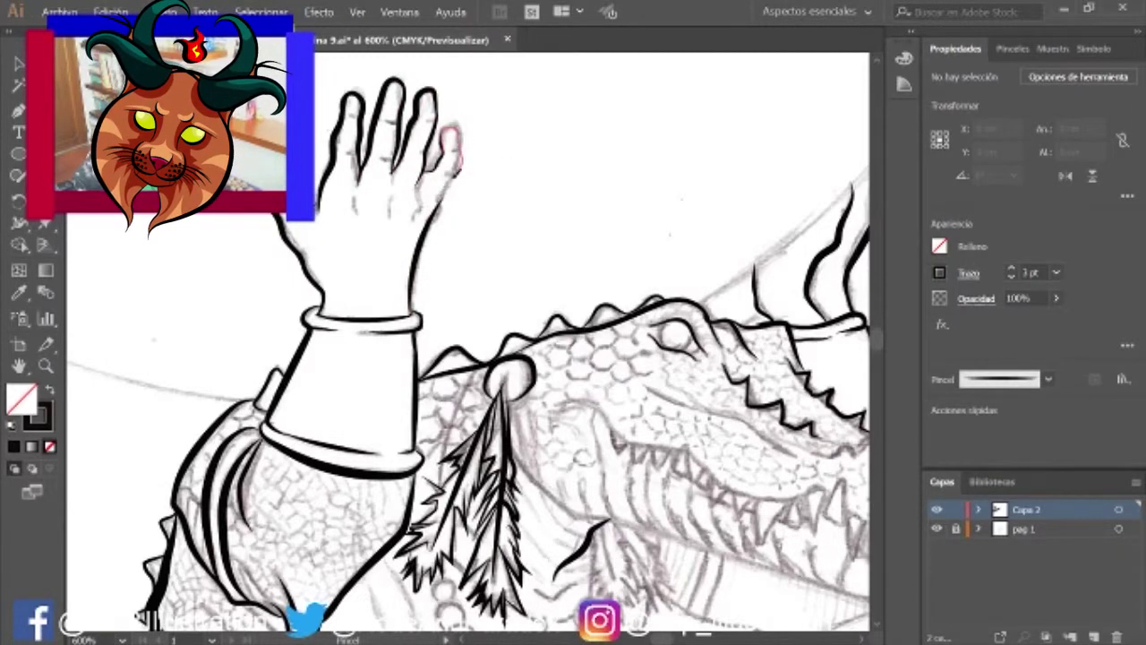
left_click(447, 135, "ctrl")
Step: Ink the shorter feather tuft under the jaw, including its spiky edges, with a 4 pt stroke
key("ctrl+0")
scroll(525, 263, "up", 5)
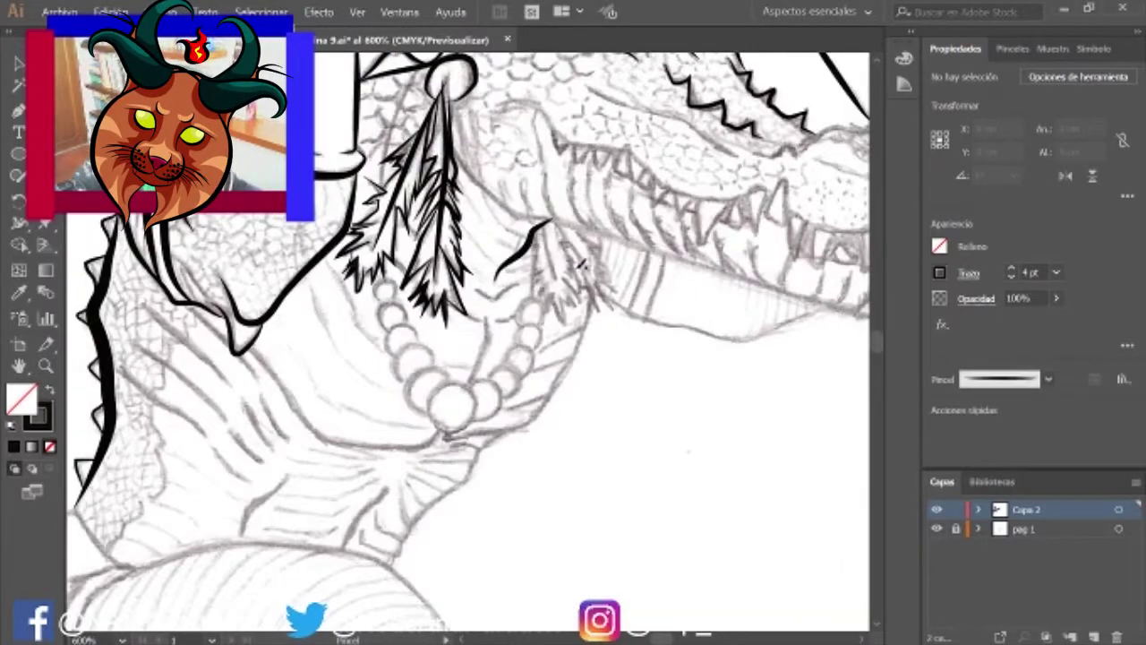
left_click_drag(543, 293, 571, 320)
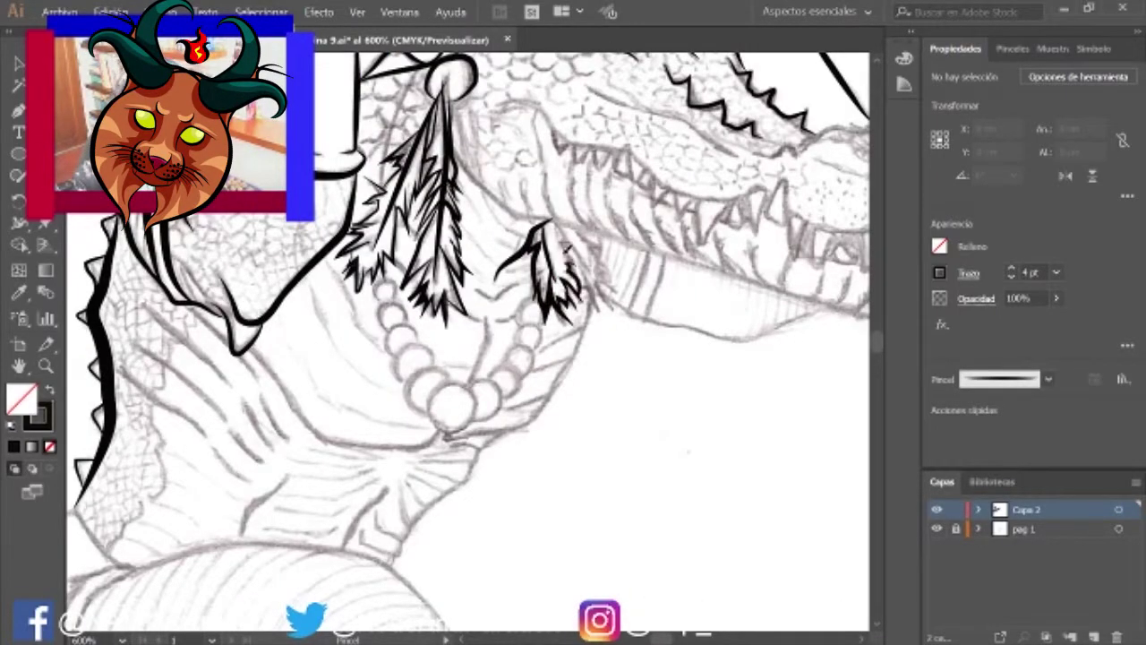
scroll(620, 278, "up", 3)
Step: Ink the long crease behind the snout and the rear part of the lower jaw's edge with a 3 pt stroke
scroll(619, 278, "right", 3)
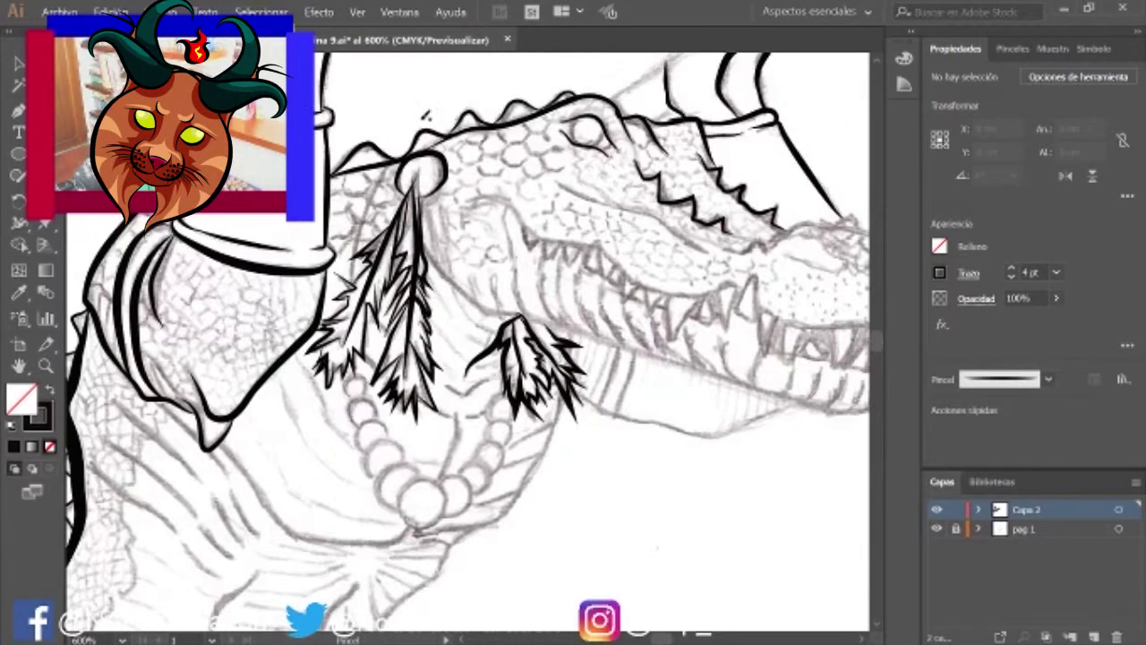
left_click_drag(598, 263, 465, 208)
scroll(725, 292, "right", 2)
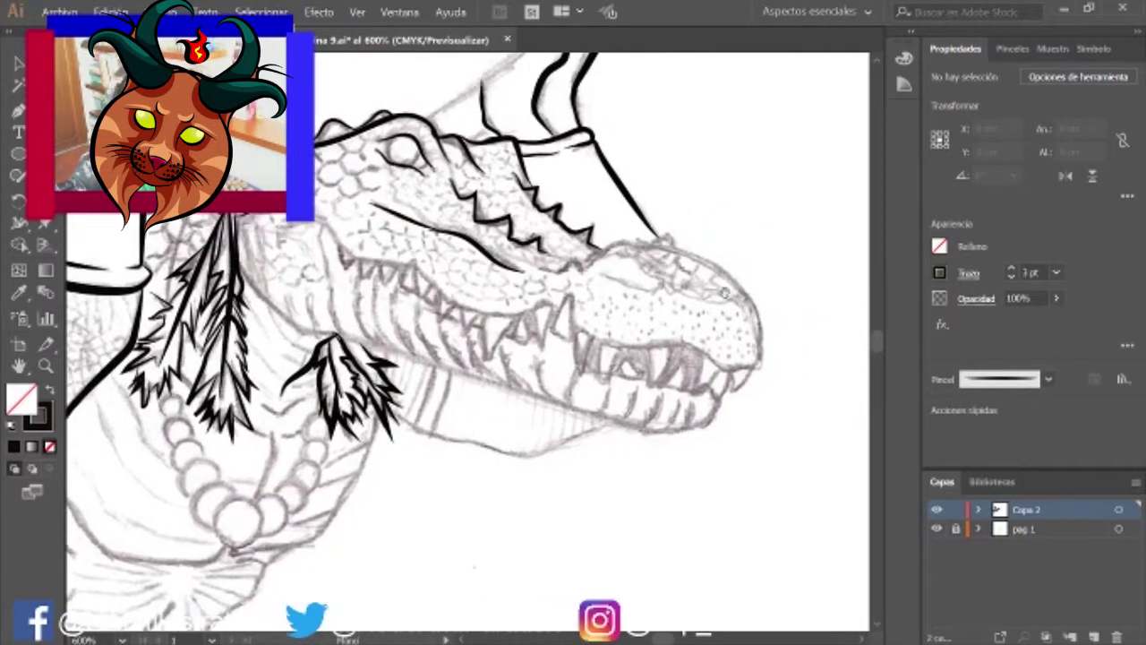
mouse_move(274, 305)
left_mouse_down()
mouse_move(345, 326)
mouse_move(329, 335)
mouse_move(443, 369)
left_mouse_up()
scroll(443, 369, "down", 3)
scroll(443, 369, "right", 1)
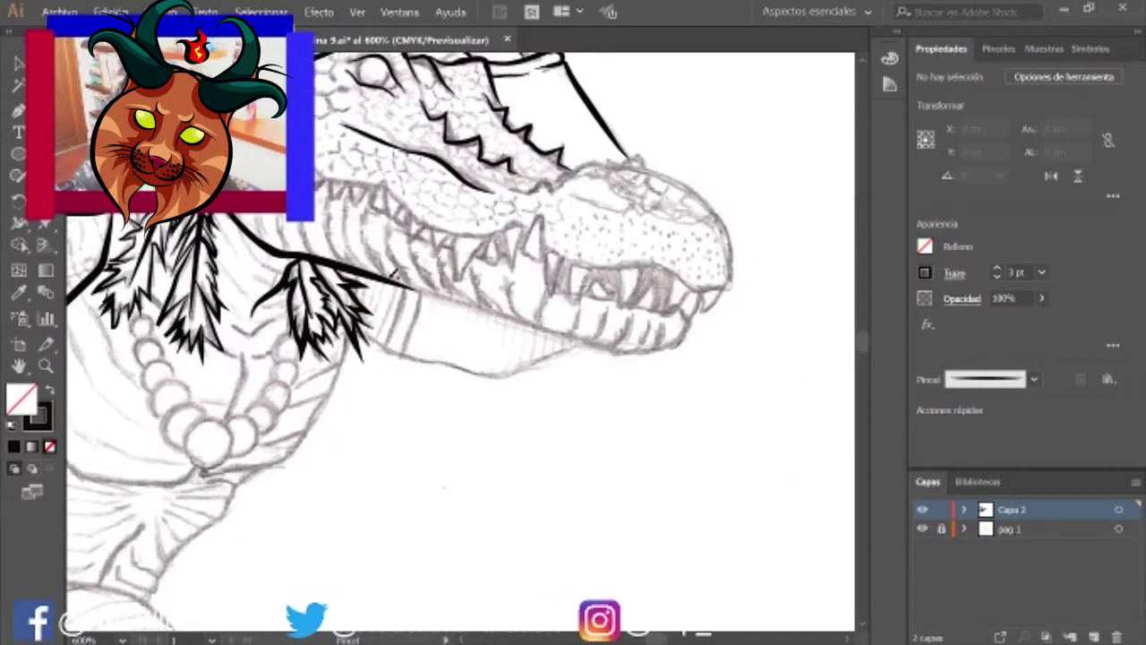
Step: Ink the rest of the lower jaw edge and the rounded outer contour of the snout
scroll(682, 343, "up", 2)
scroll(682, 343, "right", 3)
left_click(996, 277)
mouse_move(683, 342)
left_mouse_down()
mouse_move(519, 403)
mouse_move(621, 333)
mouse_move(560, 214)
left_mouse_up()
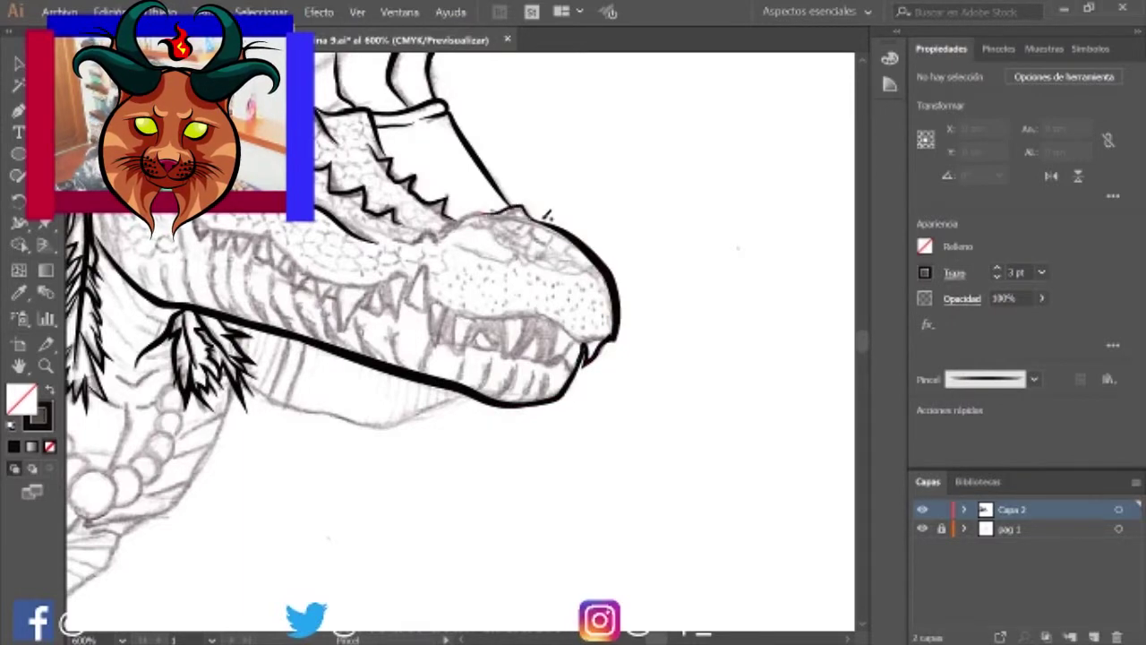
Step: Ink the underside of the arm visible beneath the crocodile's jaw
scroll(552, 224, "down", 3)
scroll(552, 224, "left", 3)
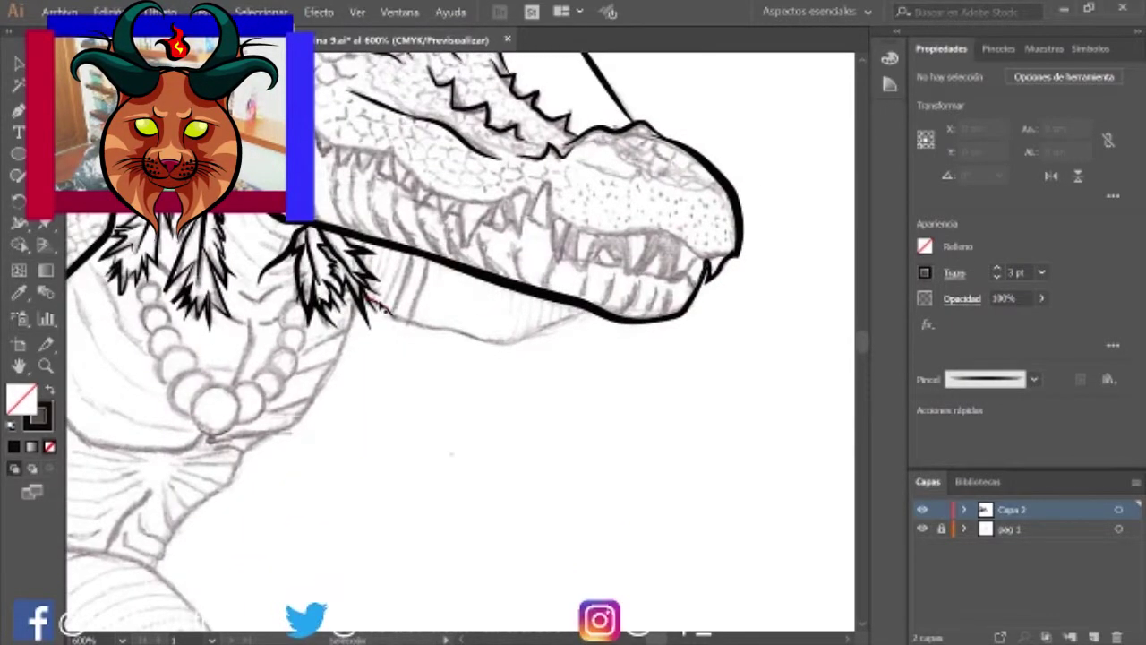
left_click_drag(450, 324, 586, 311)
Step: Ink the front contour of the torso from chest to thigh and the small folds at the waist
scroll(466, 358, "up", 2)
scroll(466, 358, "left", 3)
scroll(466, 358, "down", 4)
left_click_drag(399, 357, 484, 226)
scroll(459, 356, "down", 3)
scroll(459, 356, "left", 3)
mouse_move(380, 333)
left_mouse_down()
mouse_move(385, 356)
mouse_move(407, 358)
left_mouse_up()
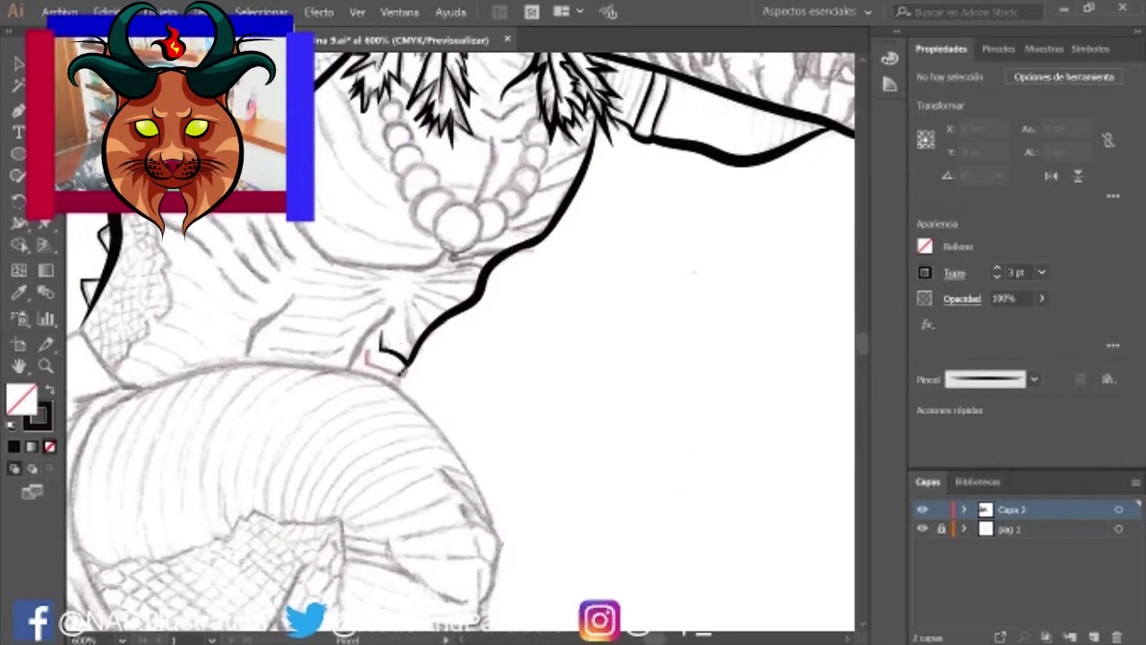
Step: Ink the upper edges of the gathered cloth where the back meets the hip
scroll(439, 330, "down", 2)
scroll(438, 331, "left", 6)
left_click_drag(295, 339, 340, 279)
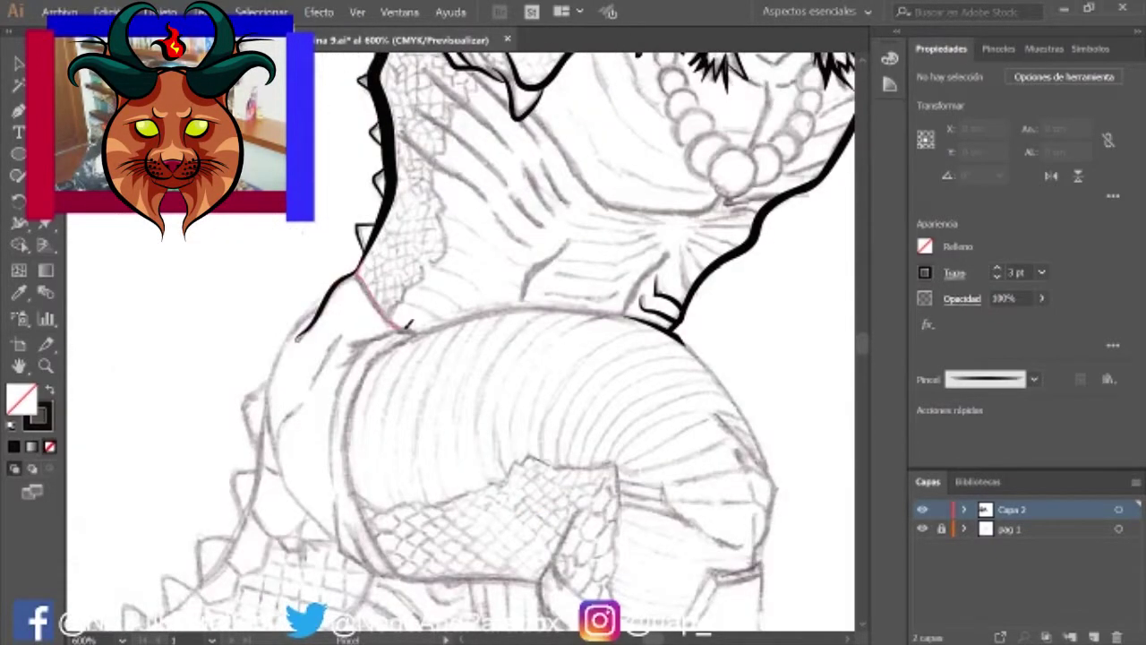
left_click_drag(394, 321, 401, 324)
Step: Ink the outer contour and inner folds of the gathered cloth at the hip down to the thigh's underside
scroll(401, 324, "down", 3)
scroll(295, 337, "down", 2)
mouse_move(348, 252)
left_mouse_down()
mouse_move(296, 337)
mouse_move(331, 358)
left_mouse_up()
scroll(331, 358, "down", 3)
scroll(331, 358, "up", 3)
left_click_drag(414, 198, 378, 279)
scroll(576, 263, "down", 2)
scroll(575, 263, "down", 2)
scroll(576, 263, "up", 3)
mouse_move(401, 344)
left_mouse_down()
mouse_move(394, 224)
mouse_move(419, 190)
left_mouse_up()
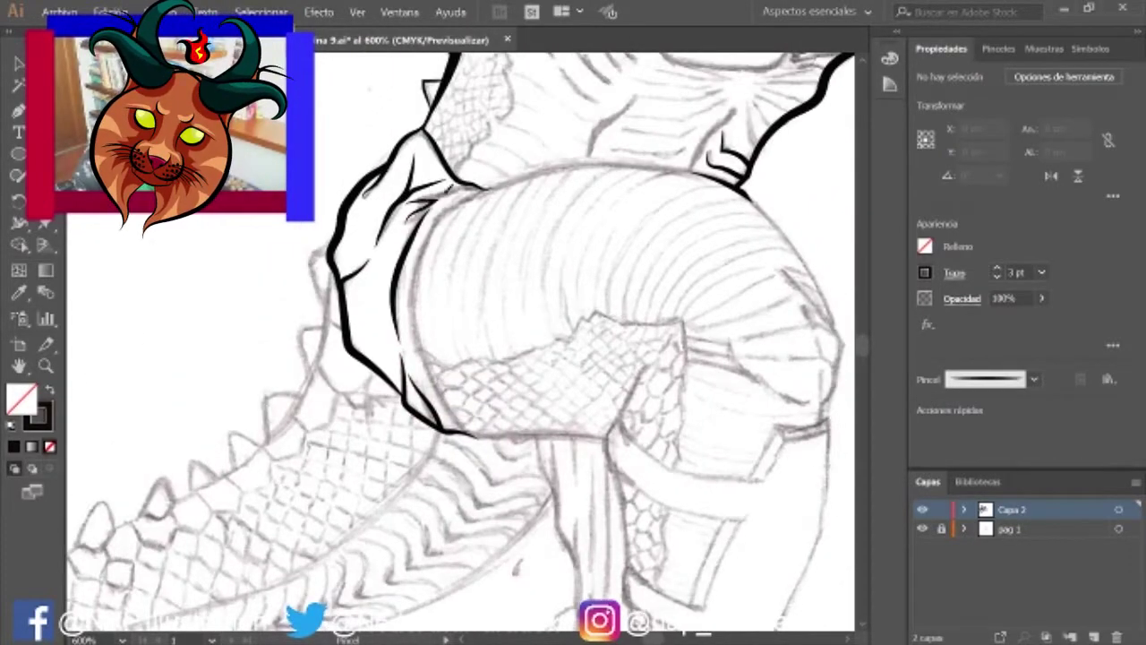
Step: Ink the thick cloth edge around the thigh and the thigh's upper contour with a 3 pt stroke
scroll(436, 273, "down", 2)
scroll(436, 274, "right", 1)
scroll(400, 157, "up", 1)
left_click_drag(354, 368, 397, 146)
scroll(397, 146, "up", 3)
left_click_drag(412, 285, 696, 297)
scroll(537, 314, "right", 3)
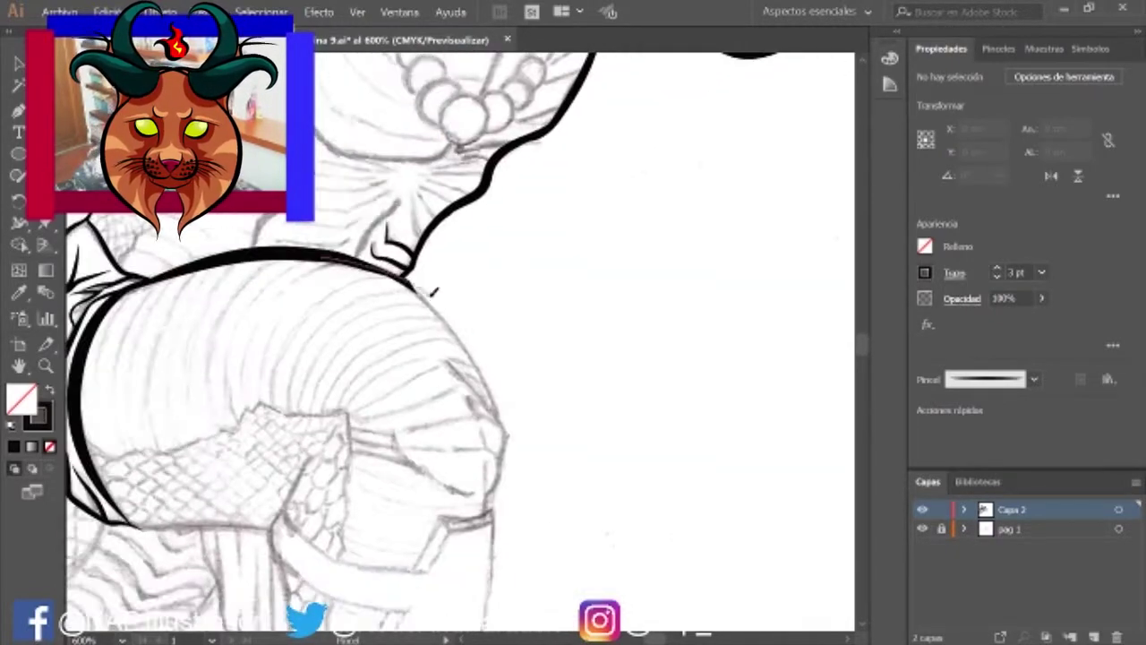
Step: Reduce the sketch image on layer pag 1 to 30% opacity, relock that layer and make Capa 2 active
key("ctrl+0")
left_click(931, 532)
left_click(941, 529)
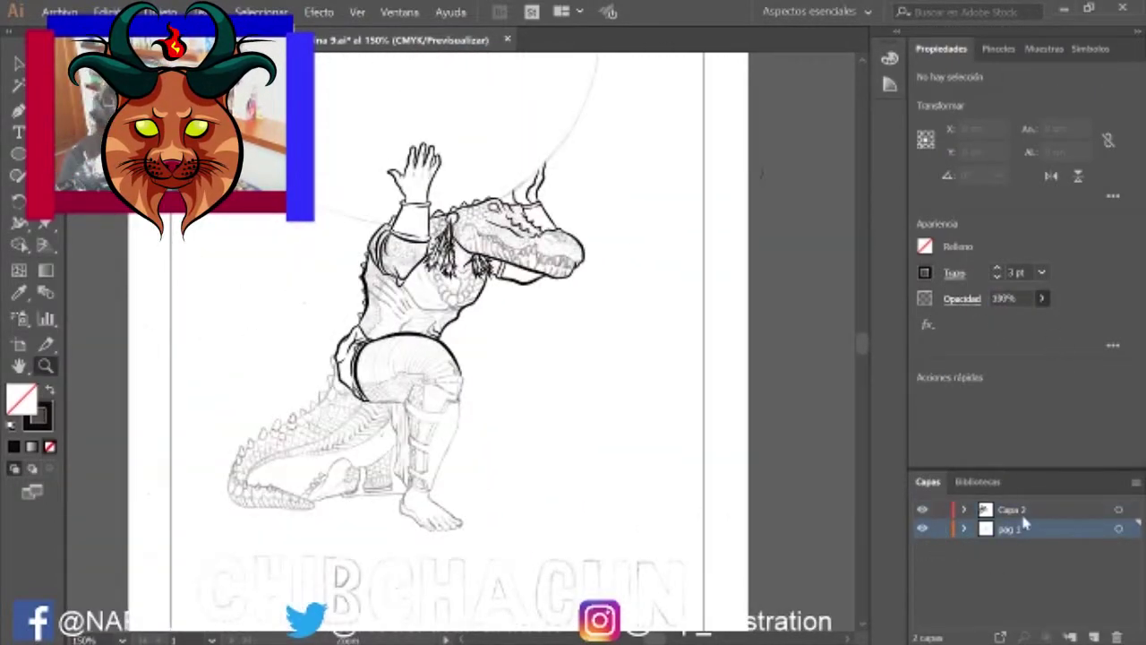
key("ctrl+a")
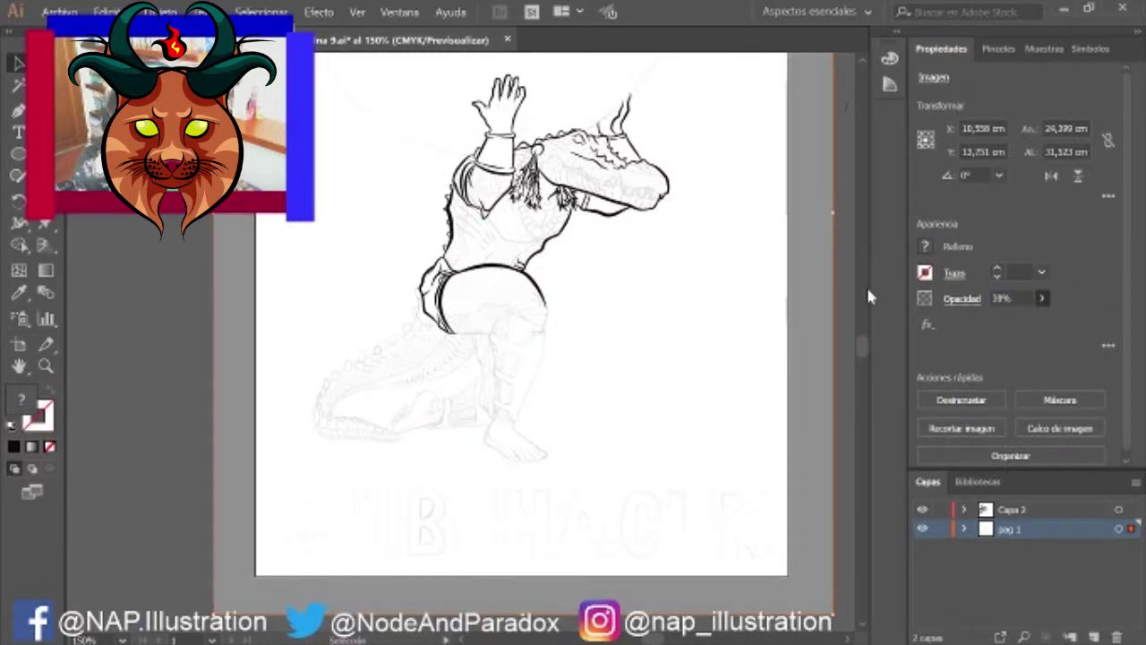
left_click(941, 529)
left_click(1012, 508)
Step: Ink the front curve of the thigh, its underside and the crease behind the knee with a 3 pt stroke
scroll(545, 223, "up", 5)
scroll(545, 223, "down", 2)
mouse_move(322, 309)
left_mouse_down()
mouse_move(457, 319)
mouse_move(542, 344)
left_mouse_up()
scroll(456, 320, "down", 5)
scroll(475, 295, "up", 5)
scroll(583, 370, "down", 2)
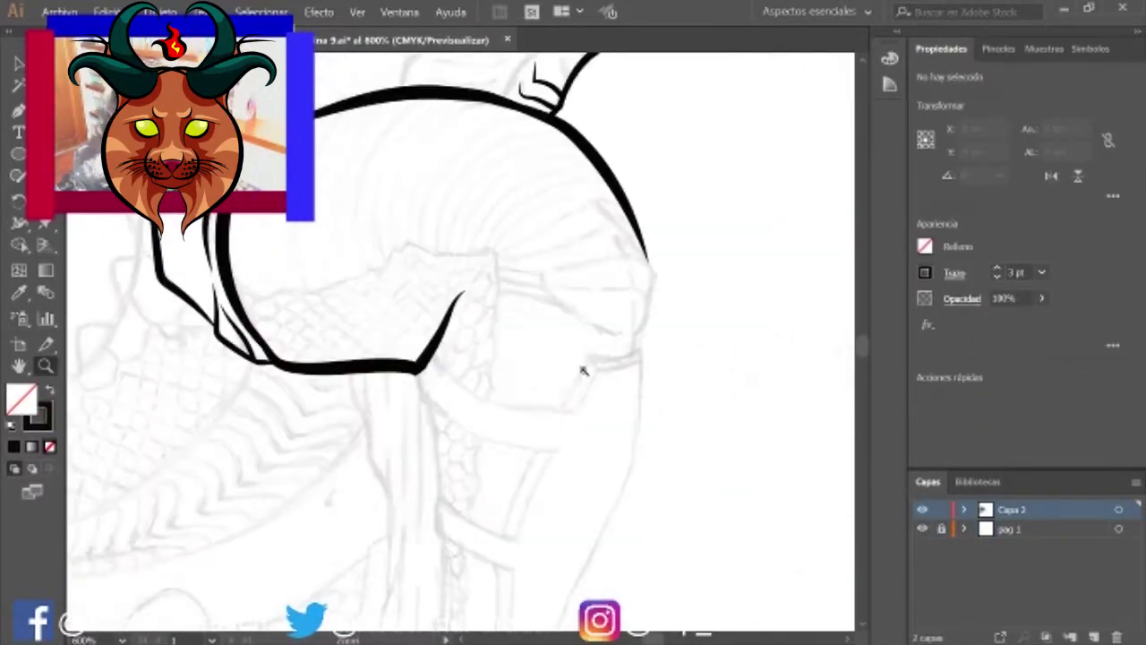
Step: Ink the contour and creases of the bent knee with a 4 pt stroke
mouse_move(455, 297)
left_mouse_down()
mouse_move(422, 370)
mouse_move(304, 365)
mouse_move(322, 362)
left_mouse_up()
key("ctrl+shift+a")
scroll(591, 320, "down", 1)
scroll(606, 304, "right", 1)
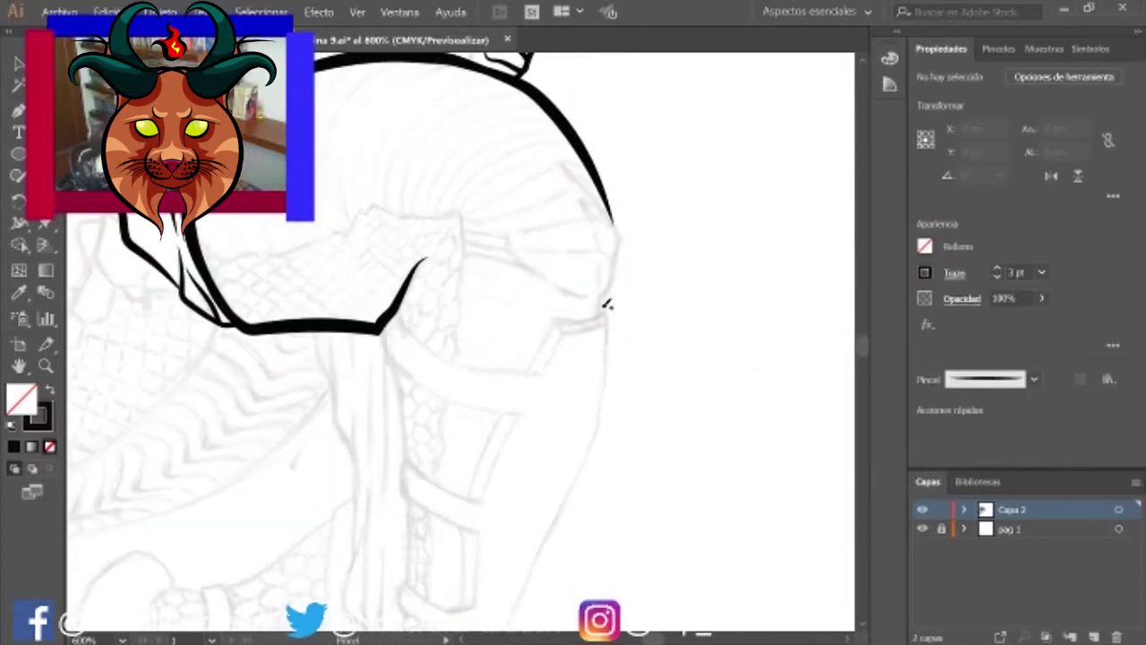
left_click_drag(586, 152, 586, 154)
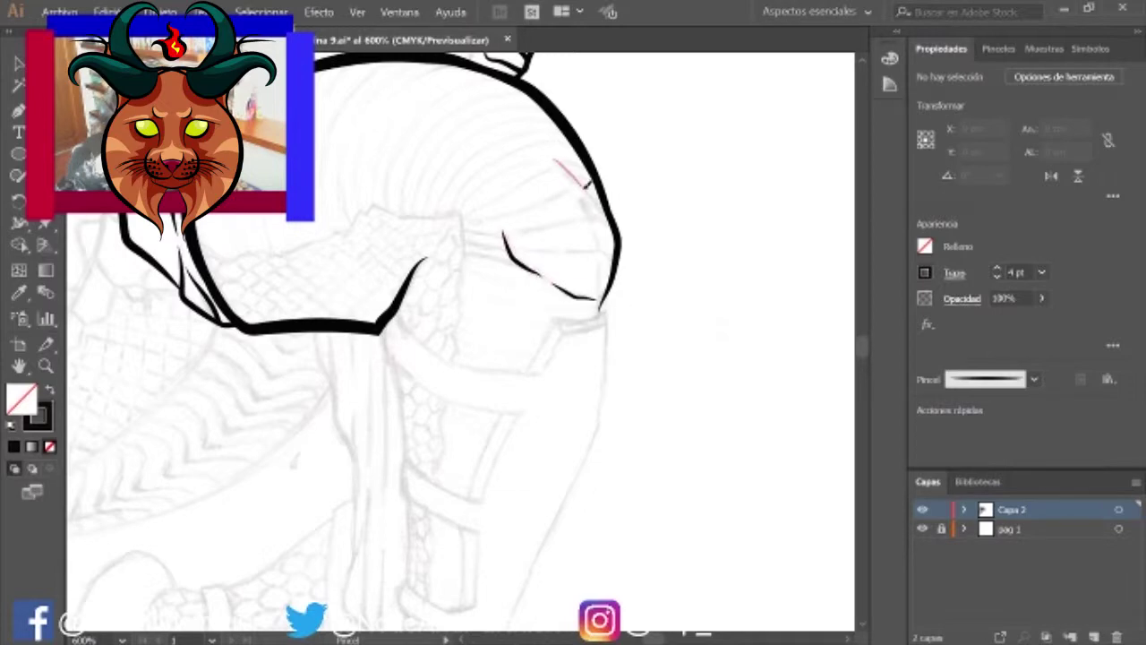
Step: Ink the back contour of the front lower leg from the knee crease down to the heel with a 3 pt stroke
scroll(587, 184, "down", 1)
scroll(573, 269, "down", 5)
scroll(555, 358, "up", 5)
scroll(555, 358, "left", 3)
left_click_drag(526, 314, 546, 430)
left_click_drag(547, 436, 553, 564)
scroll(533, 302, "down", 7)
scroll(532, 303, "right", 1)
left_click_drag(528, 357, 488, 501)
scroll(549, 314, "up", 3)
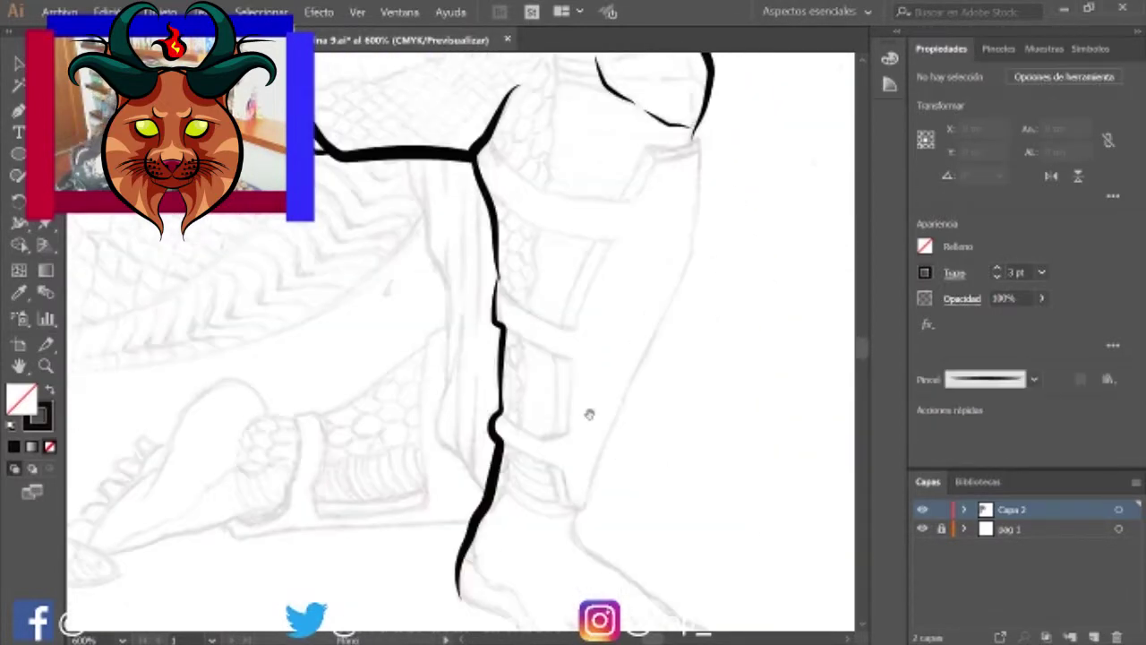
Step: Ink the lower edge and ankle strap of the shin guard with a 2 pt stroke
scroll(493, 271, "down", 2)
left_click_drag(435, 470, 523, 539)
scroll(675, 422, "down", 3)
scroll(675, 422, "right", 2)
left_click_drag(309, 322, 404, 356)
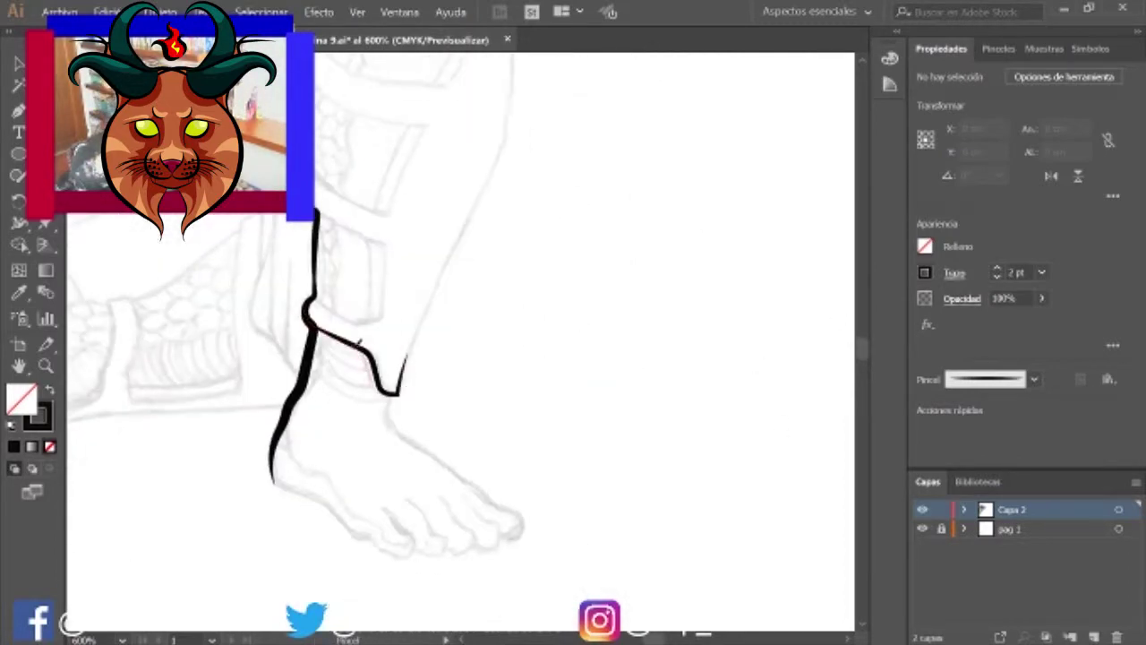
Step: Ink the shin guard's front contour, middle strap and the double-lined edges of its side openings
scroll(473, 277, "up", 5)
mouse_move(398, 252)
left_mouse_down()
mouse_move(420, 497)
mouse_move(490, 455)
left_mouse_up()
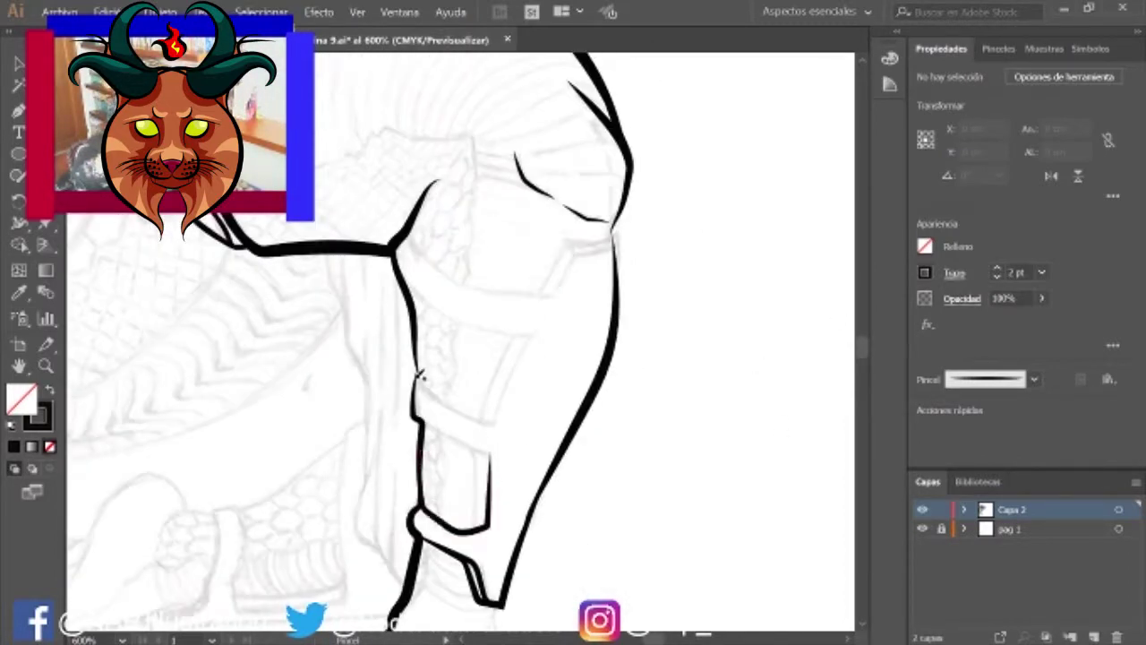
left_click_drag(479, 414, 497, 419)
scroll(492, 412, "down", 1)
scroll(492, 412, "right", 1)
left_click_drag(368, 345, 446, 452)
mouse_move(407, 363)
left_mouse_down()
mouse_move(556, 388)
mouse_move(459, 463)
left_mouse_up()
Step: Ink the shin guard's upper strap and its angled rim below the knee with a 2 pt stroke
scroll(492, 412, "up", 1)
scroll(493, 412, "left", 1)
scroll(538, 384, "up", 1)
scroll(538, 385, "right", 1)
left_click_drag(582, 268, 589, 319)
left_click_drag(371, 333, 502, 380)
mouse_move(367, 287)
left_mouse_down()
mouse_move(546, 309)
mouse_move(511, 340)
left_mouse_up()
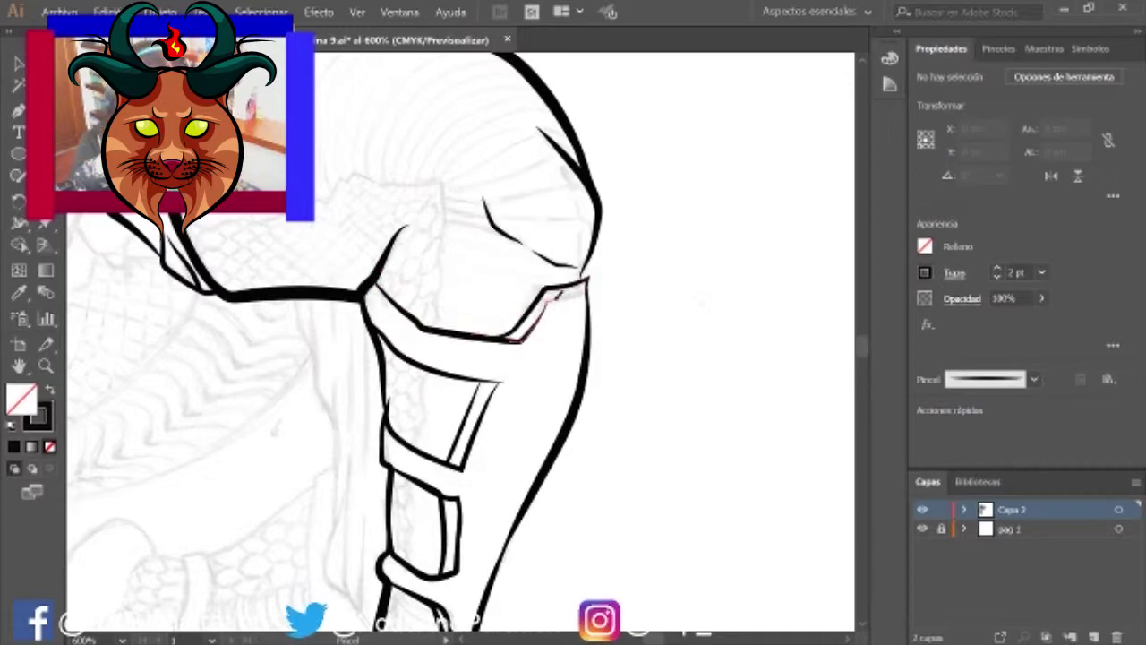
Step: Ink the outer edges of the cloth hanging behind the front leg with a 2 pt stroke
scroll(588, 384, "down", 3)
scroll(537, 403, "up", 2)
scroll(537, 313, "up", 2)
left_click_drag(445, 321, 484, 553)
scroll(493, 385, "down", 3)
left_click_drag(483, 506, 510, 600)
Step: Ink the long vertical folds and the lower flap inside the hanging cloth
scroll(483, 358, "up", 2)
left_click_drag(470, 363, 482, 501)
scroll(456, 323, "down", 2)
left_click_drag(434, 537, 447, 287)
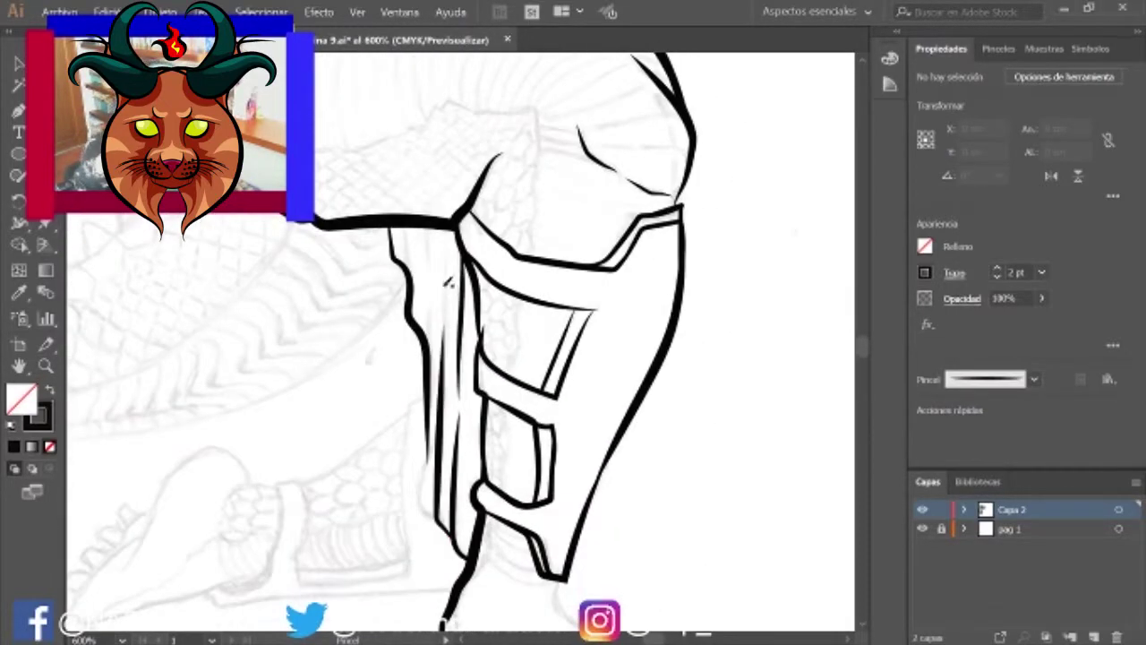
left_click_drag(447, 231, 441, 408)
left_click_drag(421, 520, 445, 275)
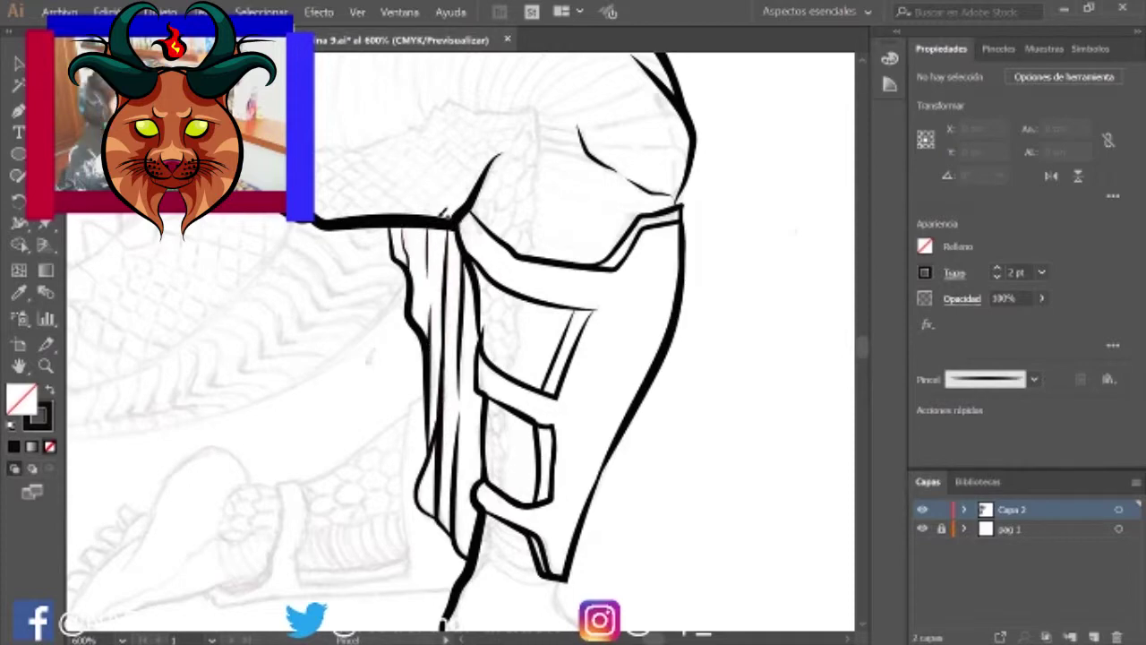
Step: Ink the rear leg's shin guard edges, ankle band and calf contour with a 2 pt stroke
scroll(493, 358, "down", 2)
scroll(493, 358, "left", 2)
left_click_drag(567, 279, 563, 456)
mouse_move(452, 465)
left_mouse_down()
mouse_move(463, 398)
mouse_move(453, 367)
left_mouse_up()
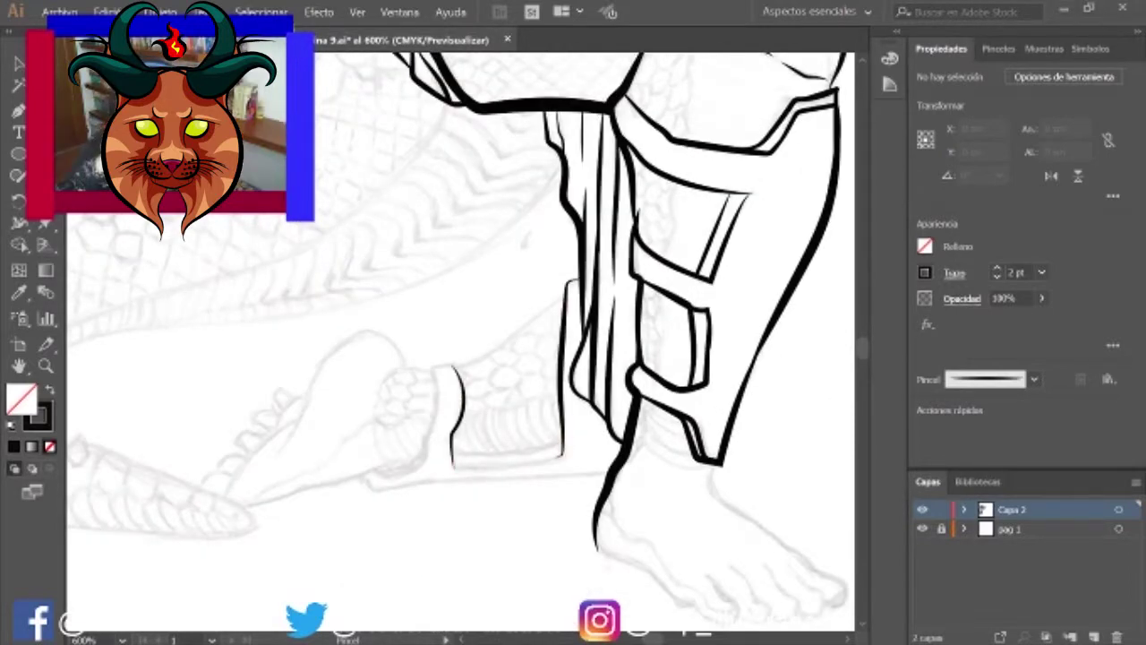
scroll(544, 342, "down", 2)
scroll(545, 341, "left", 1)
left_click_drag(476, 352, 591, 383)
left_click_drag(463, 287, 587, 212)
scroll(428, 306, "down", 2)
scroll(428, 306, "left", 1)
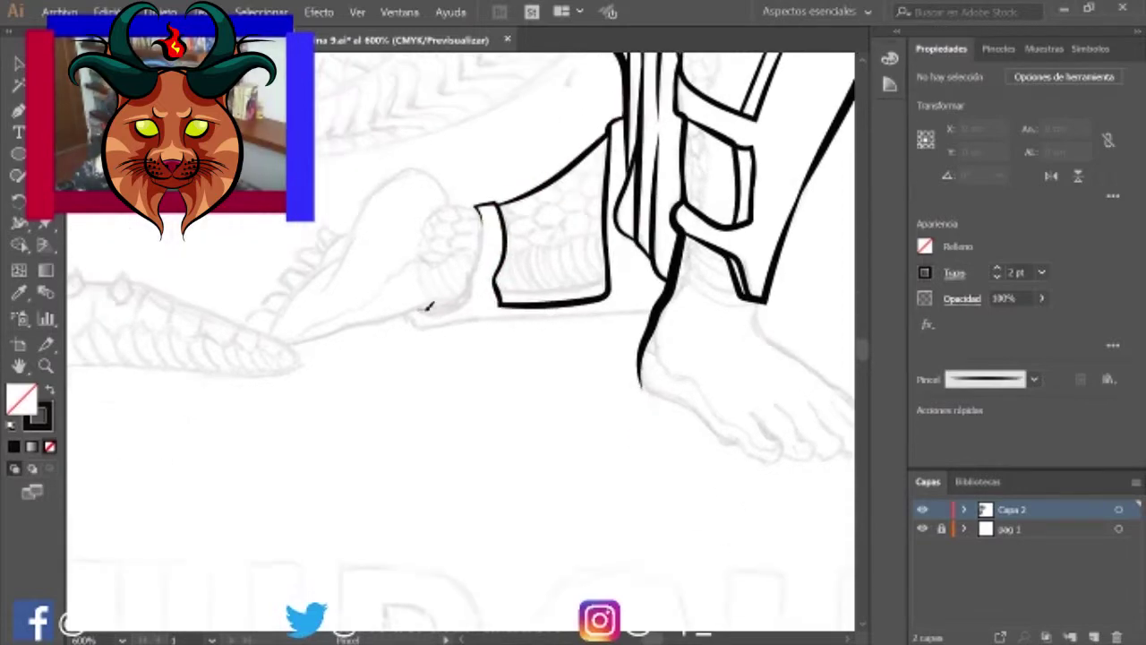
Step: Ink the rear foot's heel, sole and toes along with the base line of the rear leg
mouse_move(482, 225)
left_mouse_down()
mouse_move(409, 320)
mouse_move(664, 297)
left_mouse_up()
scroll(665, 297, "down", 2)
scroll(664, 298, "left", 3)
mouse_move(421, 280)
left_mouse_down()
mouse_move(631, 225)
mouse_move(488, 254)
mouse_move(618, 227)
left_mouse_up()
scroll(394, 323, "up", 1)
scroll(394, 322, "right", 1)
mouse_move(385, 326)
left_mouse_down()
mouse_move(537, 161)
mouse_move(578, 195)
left_mouse_up()
left_click_drag(428, 265, 477, 215)
scroll(422, 299, "down", 1)
scroll(423, 299, "left", 1)
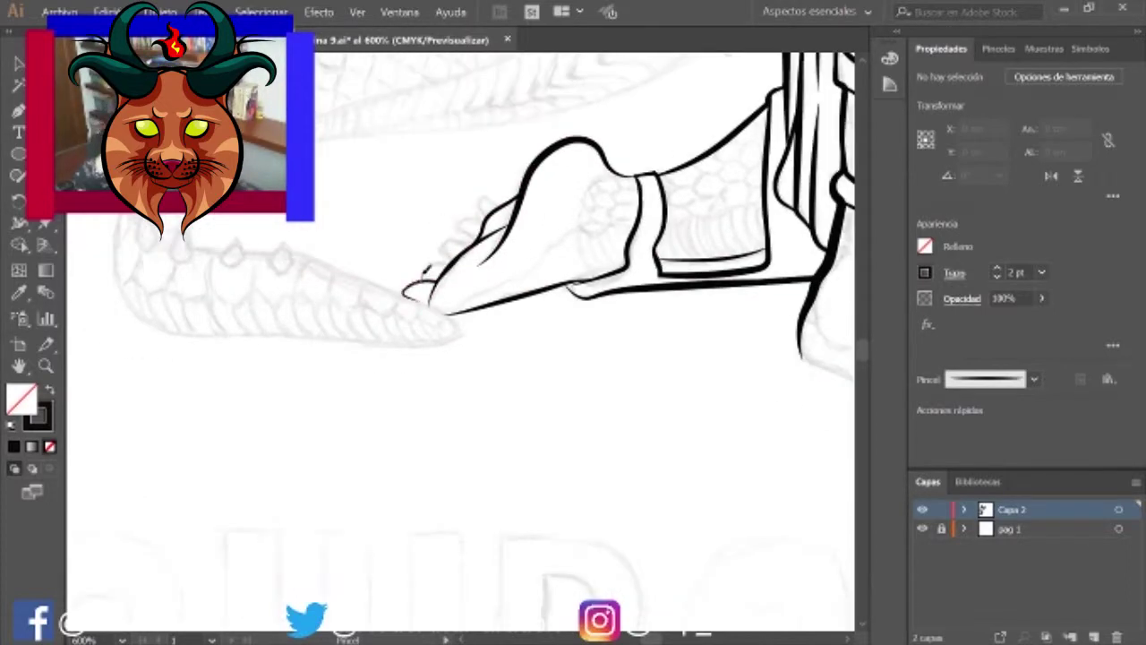
Step: Ink the front foot's outline from heel around the toes and back up to the ankle with a 2 pt stroke
scroll(429, 340, "right", 3)
scroll(430, 340, "up", 1)
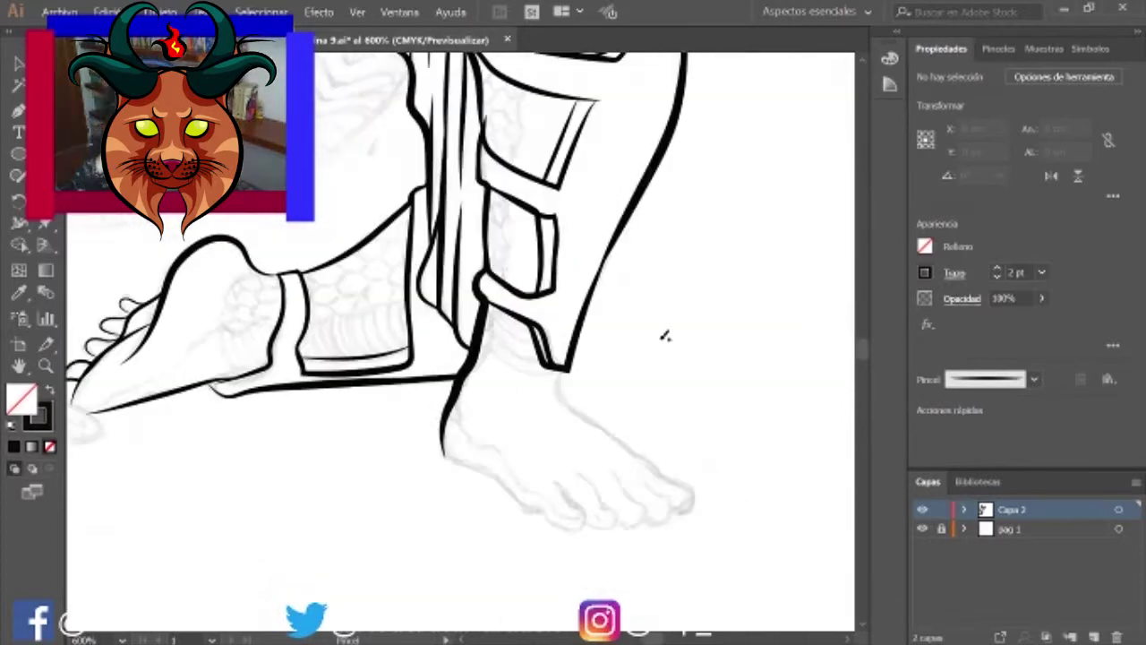
mouse_move(394, 403)
left_mouse_down()
mouse_move(374, 356)
mouse_move(411, 410)
mouse_move(488, 459)
left_mouse_up()
mouse_move(492, 413)
left_mouse_down()
mouse_move(528, 462)
mouse_move(563, 459)
left_mouse_up()
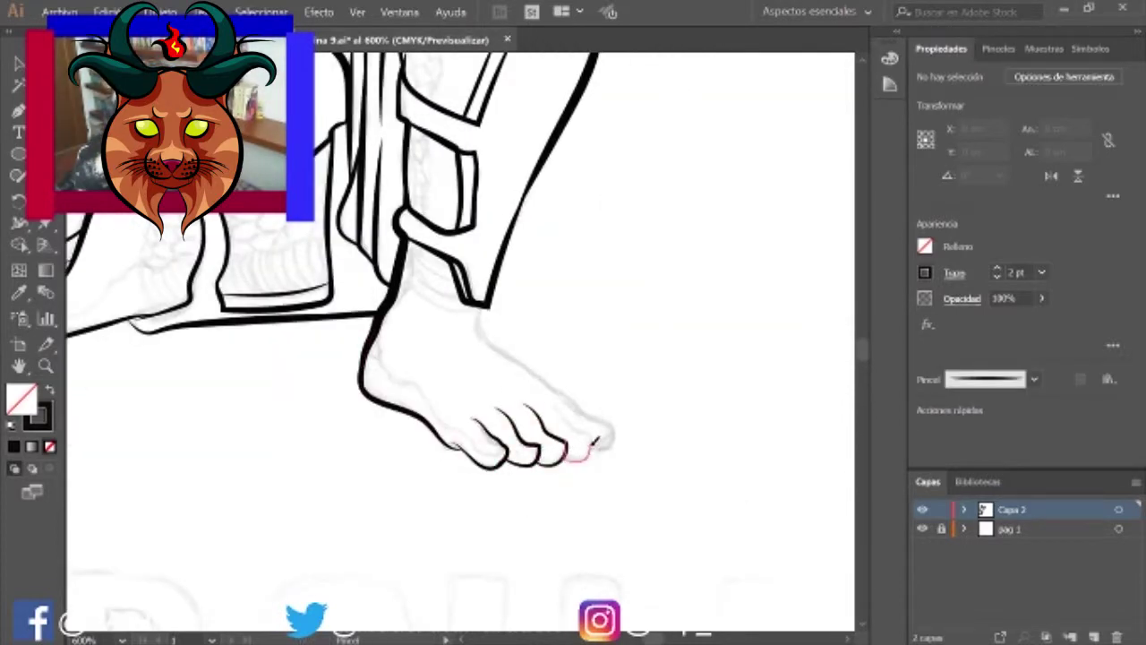
mouse_move(614, 418)
left_mouse_down()
mouse_move(537, 367)
mouse_move(483, 295)
left_mouse_up()
Step: Ink the tail's lower contour as one long curve from the hanging cloth to the inner bend with a 2 pt stroke
left_click(708, 364, "ctrl+alt")
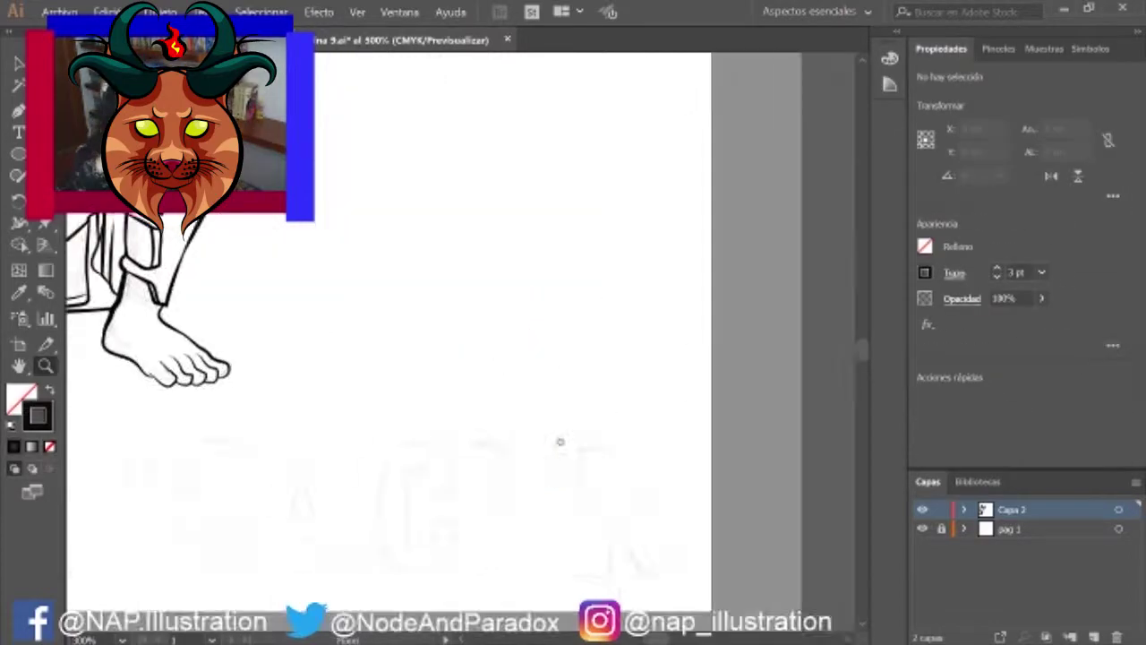
scroll(579, 380, "up", 5)
scroll(747, 358, "down", 5)
scroll(102, 450, "up", 2)
mouse_move(93, 443)
left_mouse_down()
mouse_move(519, 310)
mouse_move(617, 234)
mouse_move(663, 227)
left_mouse_up()
left_click(734, 435, "ctrl+alt")
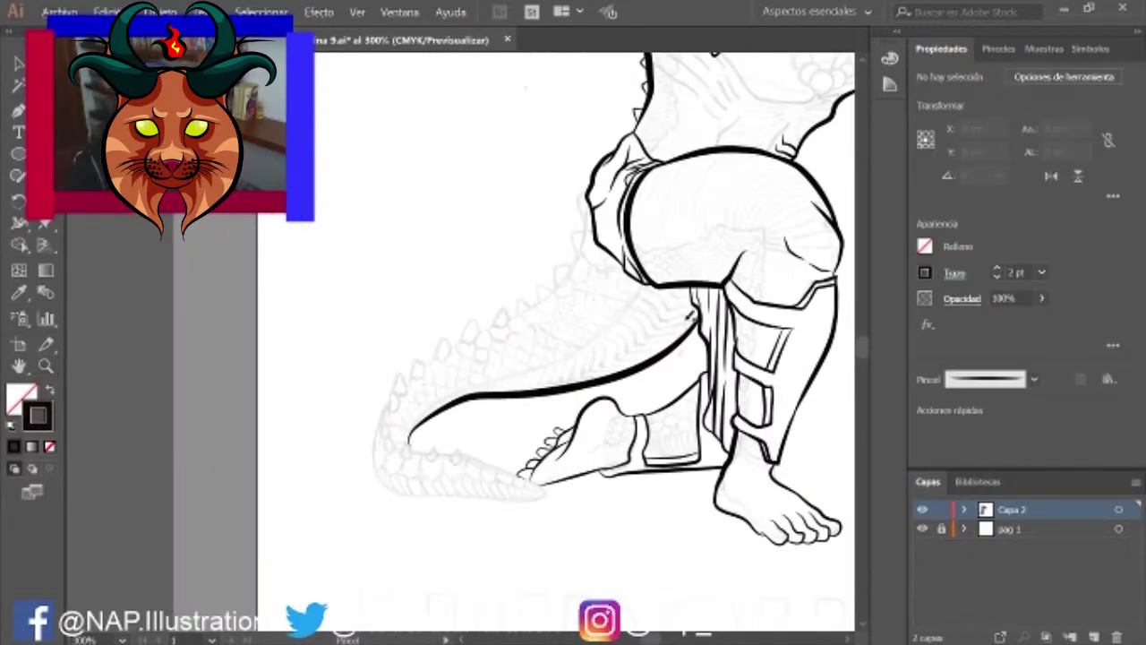
left_click(482, 368)
key("ctrl+z")
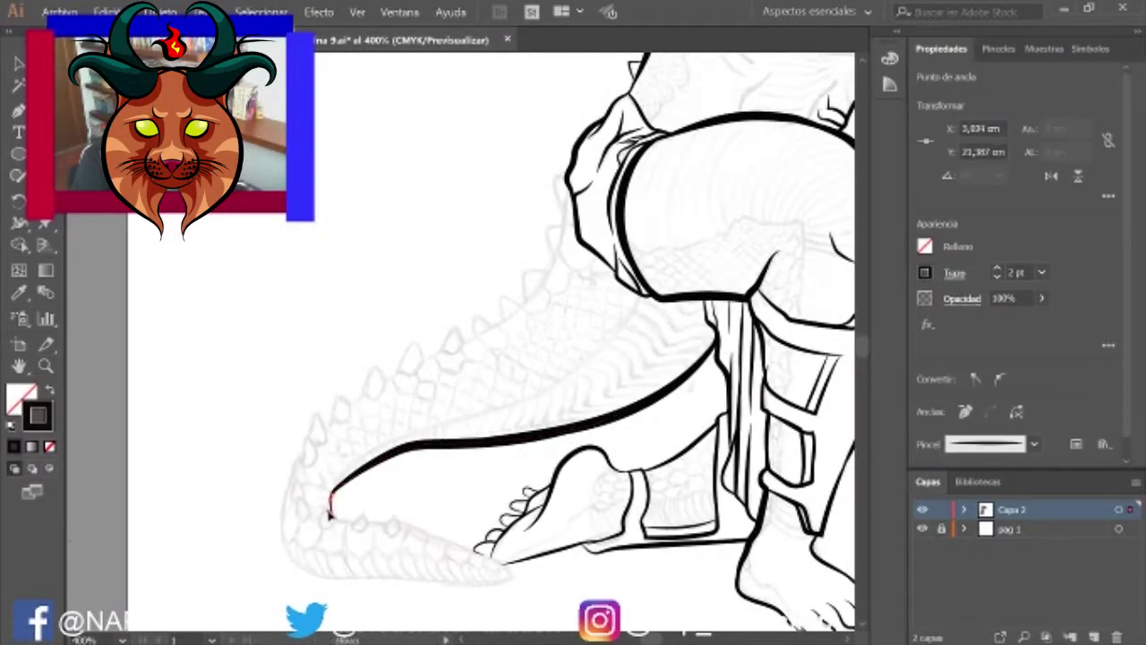
Step: Ink the belly-scale dividing line along the tail from its inner bend up to the thigh with a 1 pt stroke
key("b")
left_click_drag(332, 501, 638, 302)
key("v")
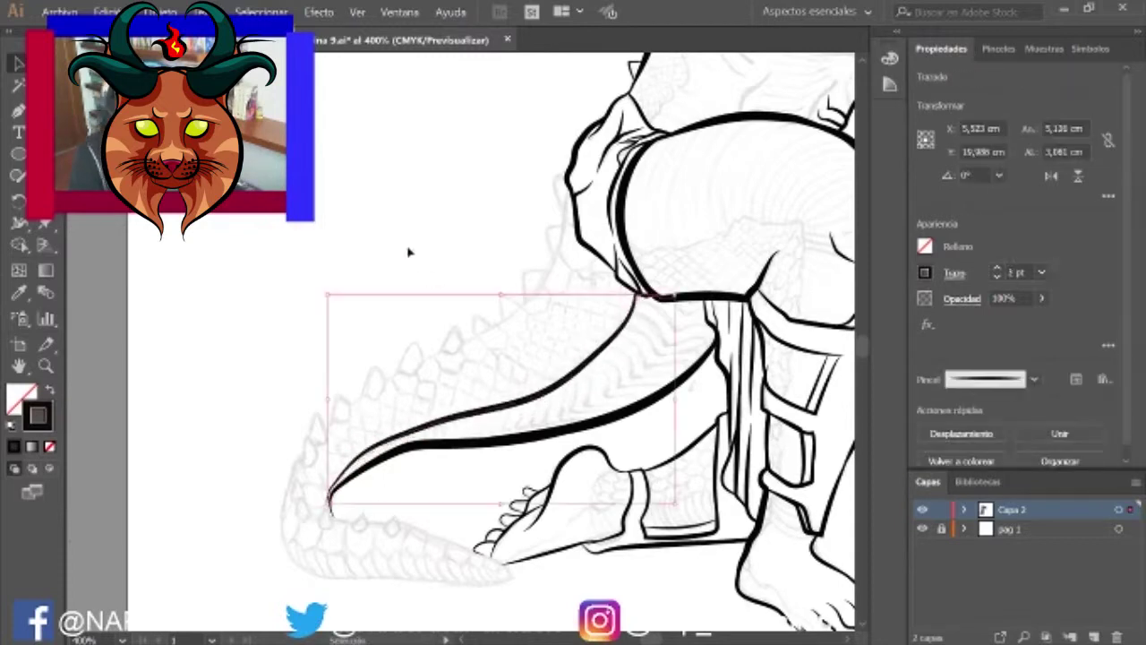
key("a")
left_click(330, 505)
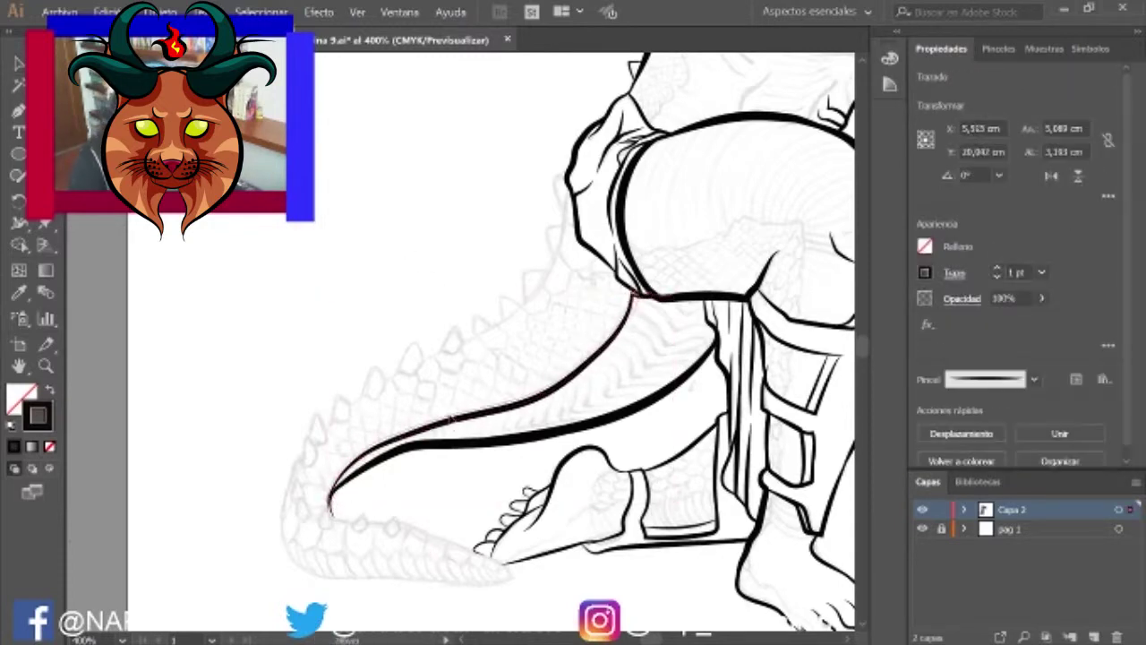
Step: Ink the tail's scalloped upper edge from near the bend up to the waist cloth with a 2 pt stroke
left_click(463, 344)
key("b")
left_click_drag(463, 345, 569, 179)
mouse_move(367, 428)
left_mouse_down()
mouse_move(483, 392)
mouse_move(573, 311)
left_mouse_up()
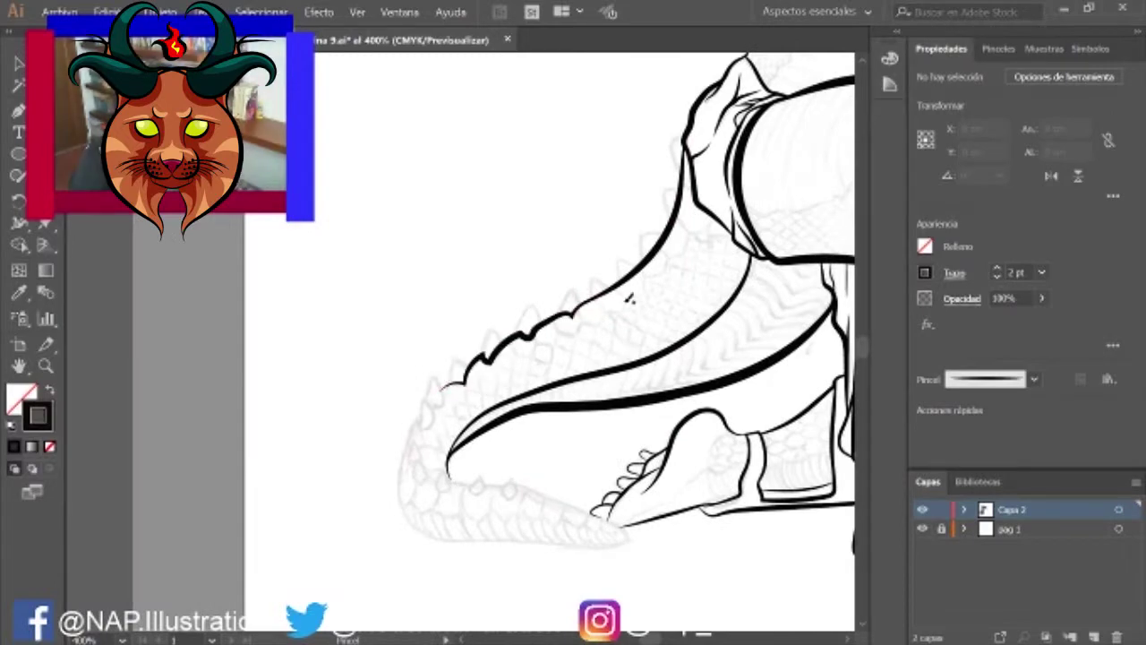
Step: Ink the outer bend of the tail, its underside and the rounded tip with a 2 pt stroke
left_click_drag(400, 469, 416, 418)
left_click_drag(537, 475, 452, 335)
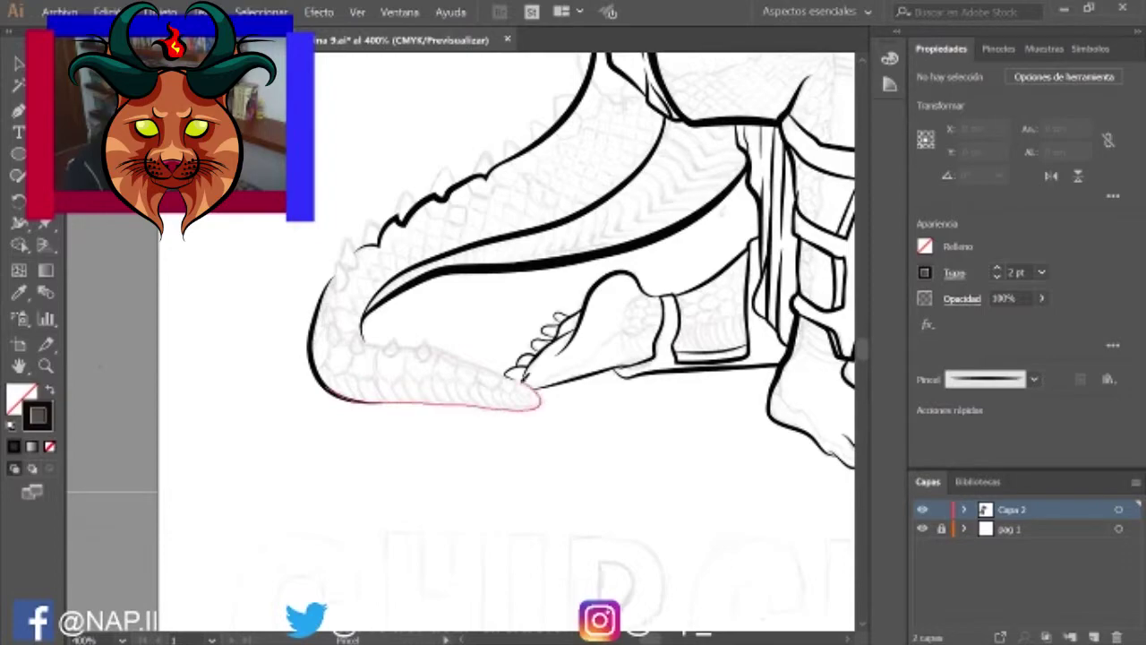
left_click_drag(540, 405, 540, 404)
scroll(361, 298, "down", 3)
scroll(361, 298, "up", 3)
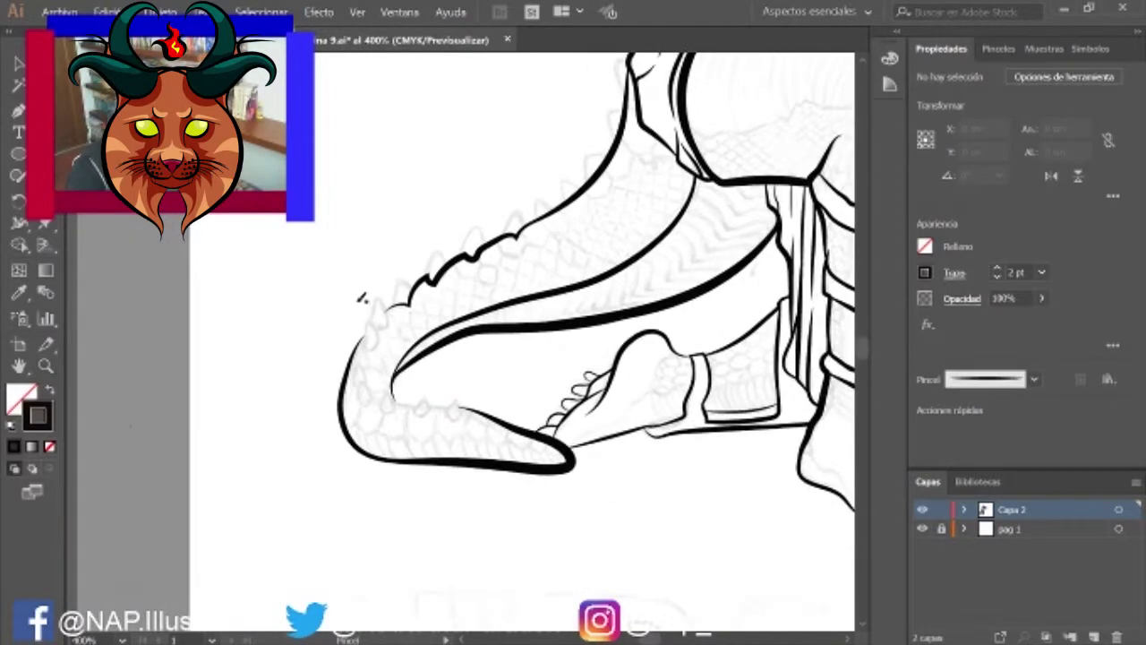
Step: Inspect the inked tail outline up close and against the whole figure on the artboard
scroll(409, 396, "up", 3)
scroll(395, 499, "right", 3)
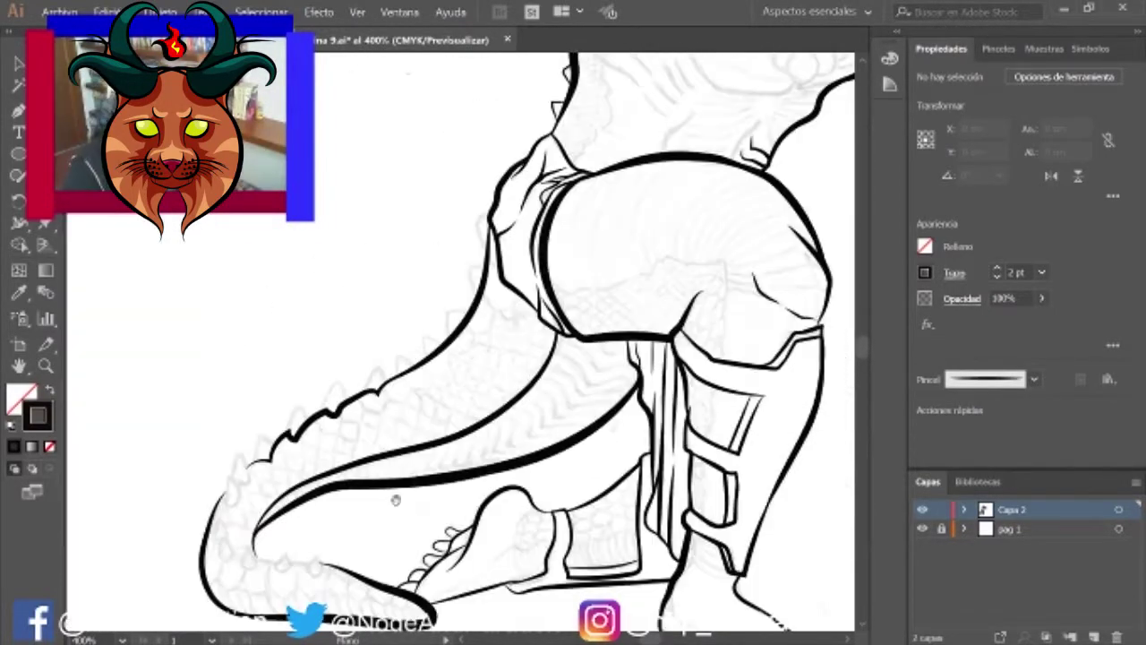
scroll(395, 500, "down", 3)
scroll(395, 500, "left", 3)
scroll(568, 307, "up", 1)
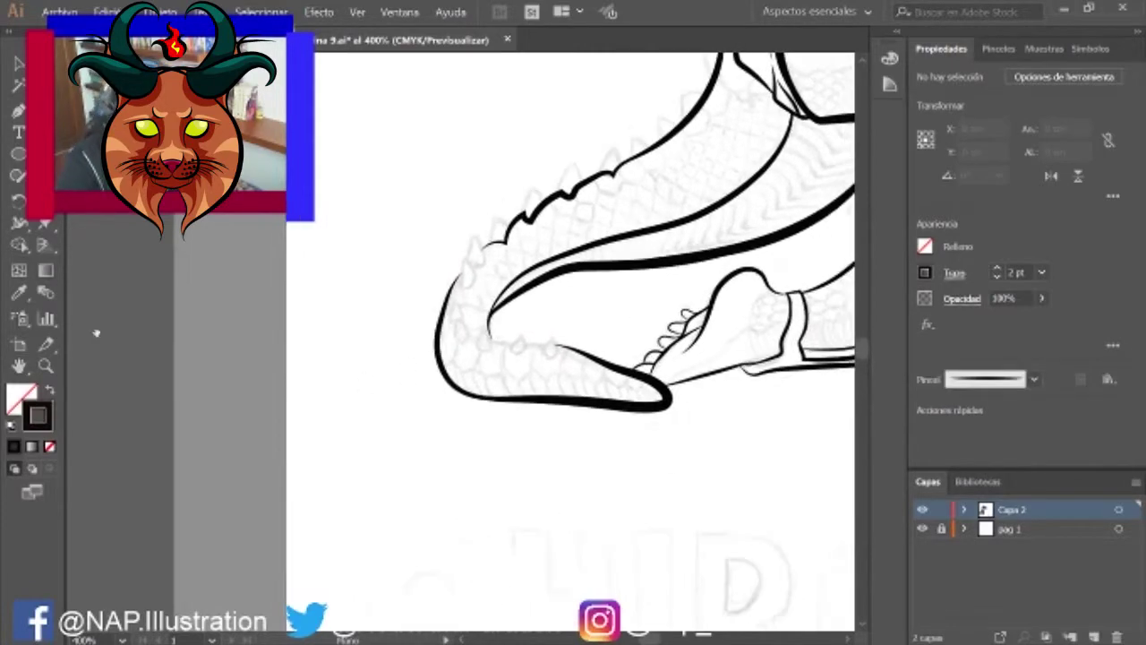
scroll(463, 344, "up", 5)
scroll(478, 315, "down", 4)
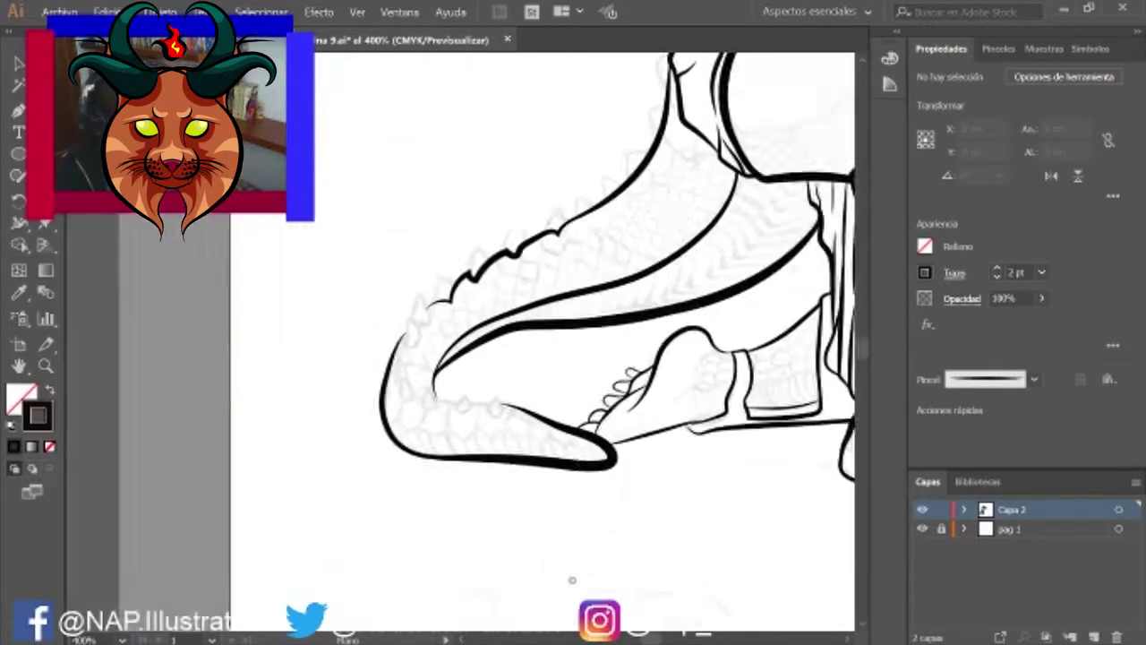
scroll(479, 315, "down", 5)
scroll(504, 283, "up", 8)
key("z")
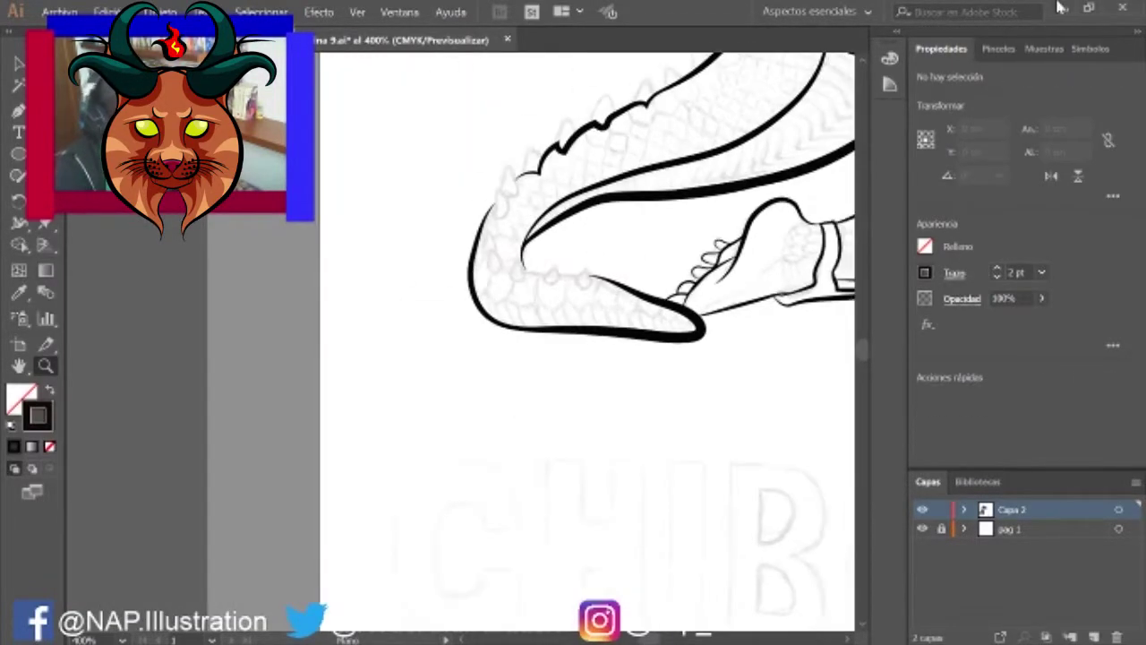
key("ctrl+0")
scroll(456, 361, "down", 2)
scroll(456, 361, "up", 3)
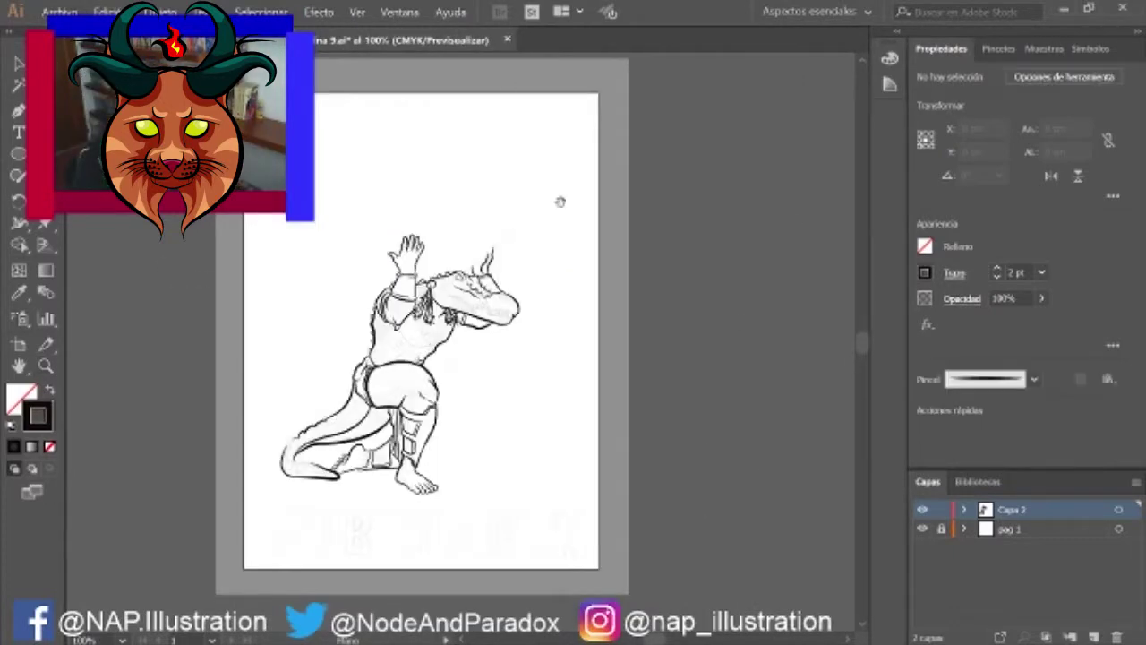
scroll(326, 345, "up", 5)
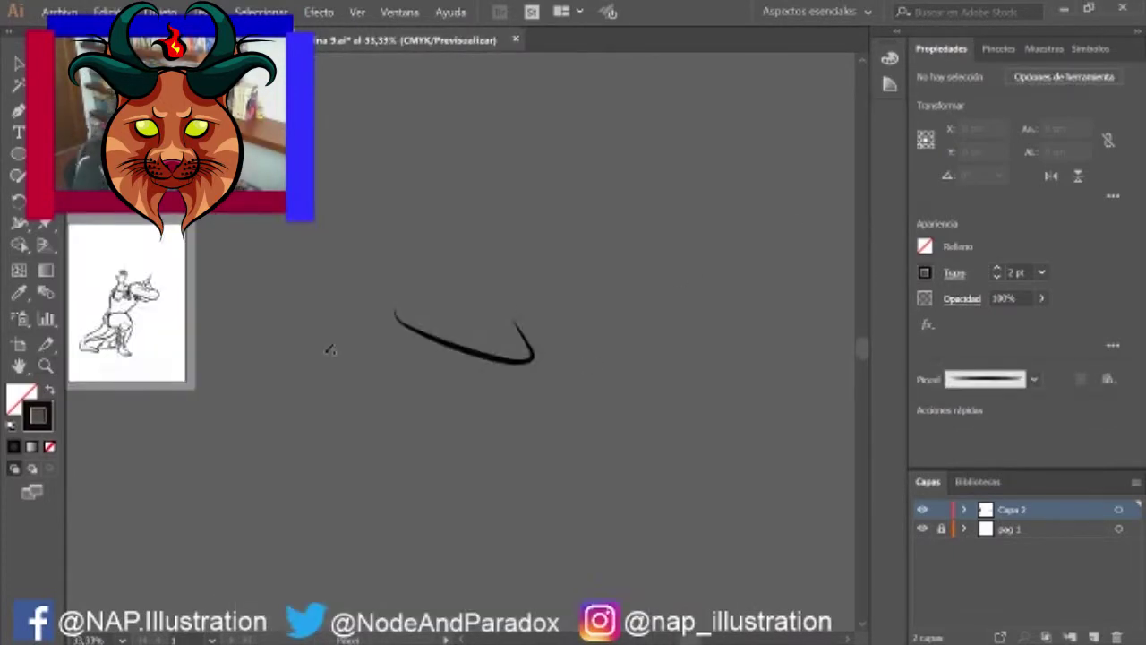
scroll(451, 391, "down", 3)
left_click_drag(450, 391, 591, 350)
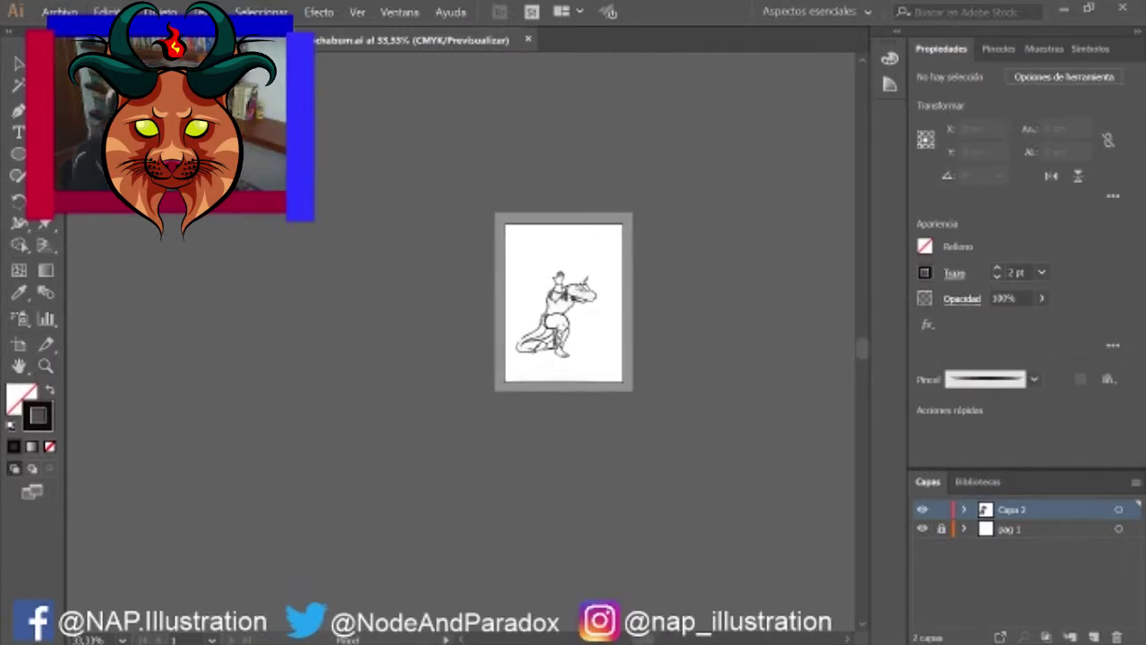
key("z")
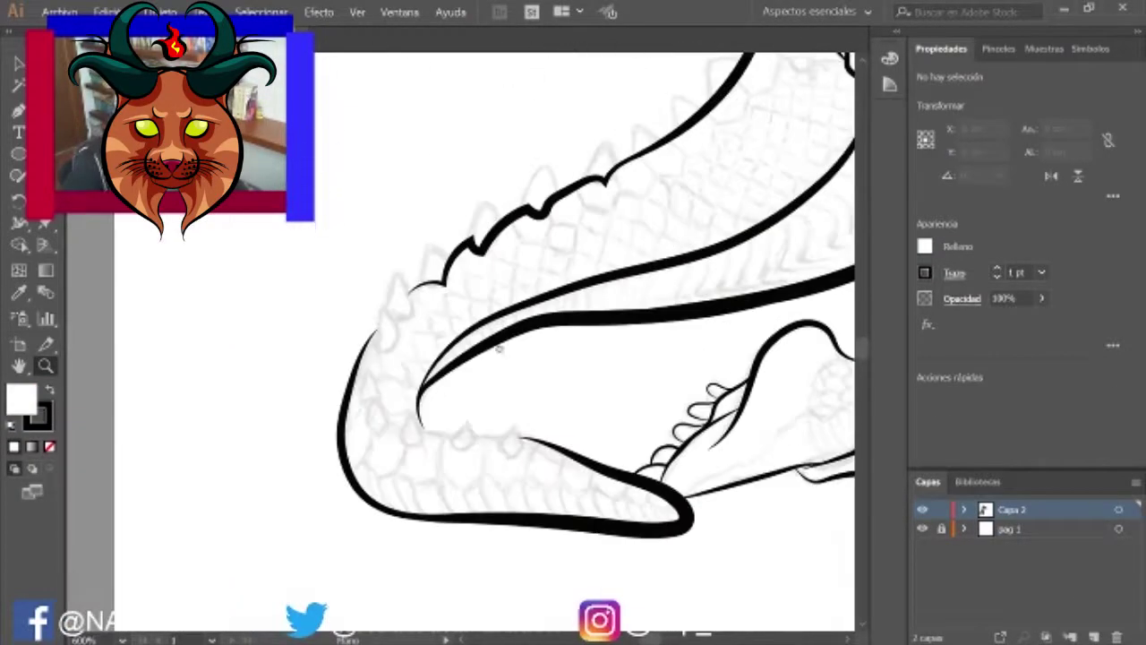
key("b")
left_click_drag(414, 421, 532, 466)
key("ctrl+z")
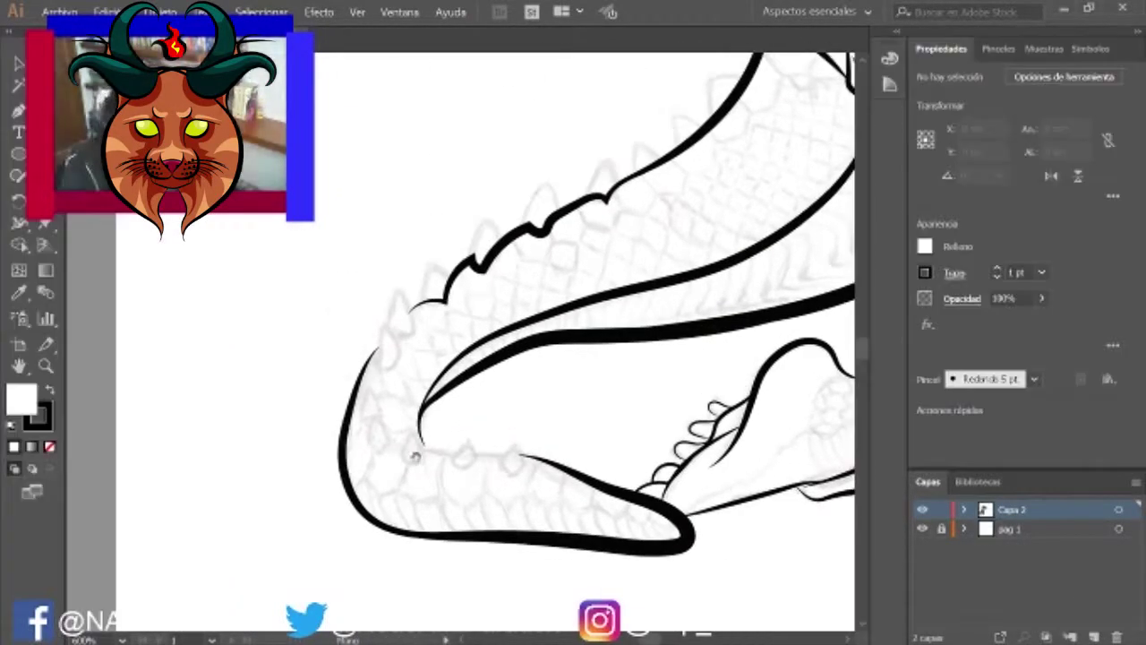
scroll(831, 410, "down", 1)
scroll(324, 347, "up", 1)
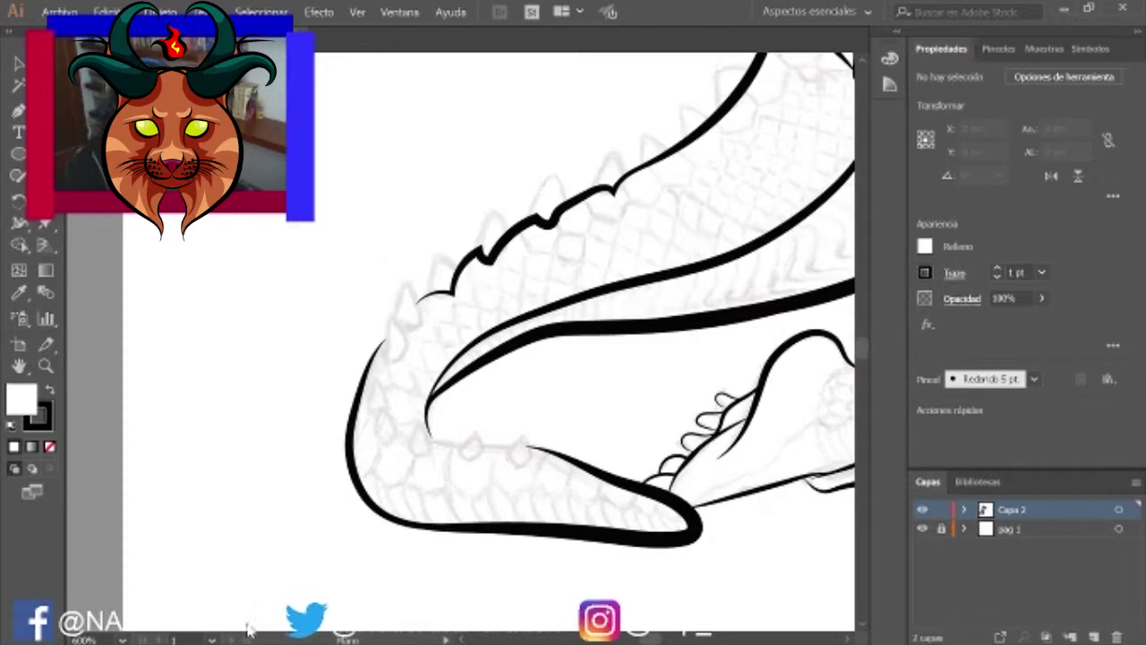
Step: Ink the tail tip's upper edge from the inner bend with two diamond-shaped spikes on it, using a tapered 4 pt stroke
scroll(504, 422, "up", 2)
mouse_move(508, 461)
left_mouse_down()
mouse_move(555, 467)
mouse_move(537, 460)
mouse_move(560, 431)
left_mouse_up()
scroll(537, 358, "down", 2)
scroll(594, 358, "up", 2)
left_click_drag(475, 455, 539, 467)
scroll(537, 403, "up", 1)
Step: Ink the row of pointed spikes along the tail's upper edge from the outer bend to the waist cloth with a 4 pt stroke
mouse_move(398, 413)
left_mouse_down()
mouse_move(417, 394)
mouse_move(405, 367)
left_mouse_up()
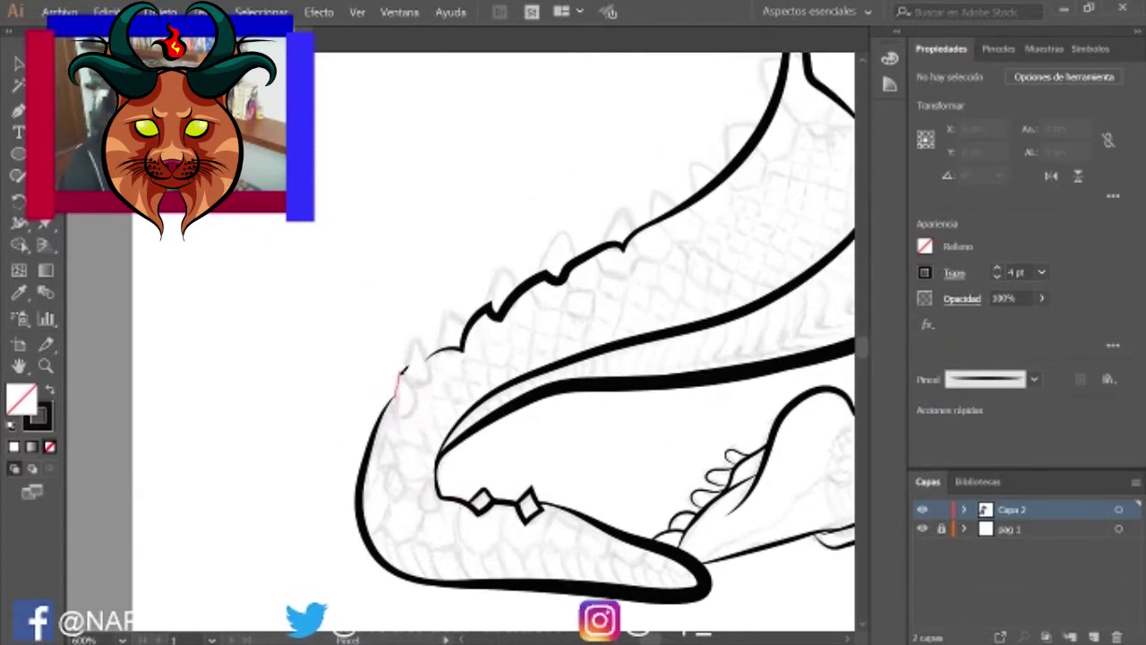
scroll(412, 403, "up", 1)
mouse_move(412, 408)
left_mouse_down()
mouse_move(418, 421)
mouse_move(421, 353)
mouse_move(437, 387)
left_mouse_up()
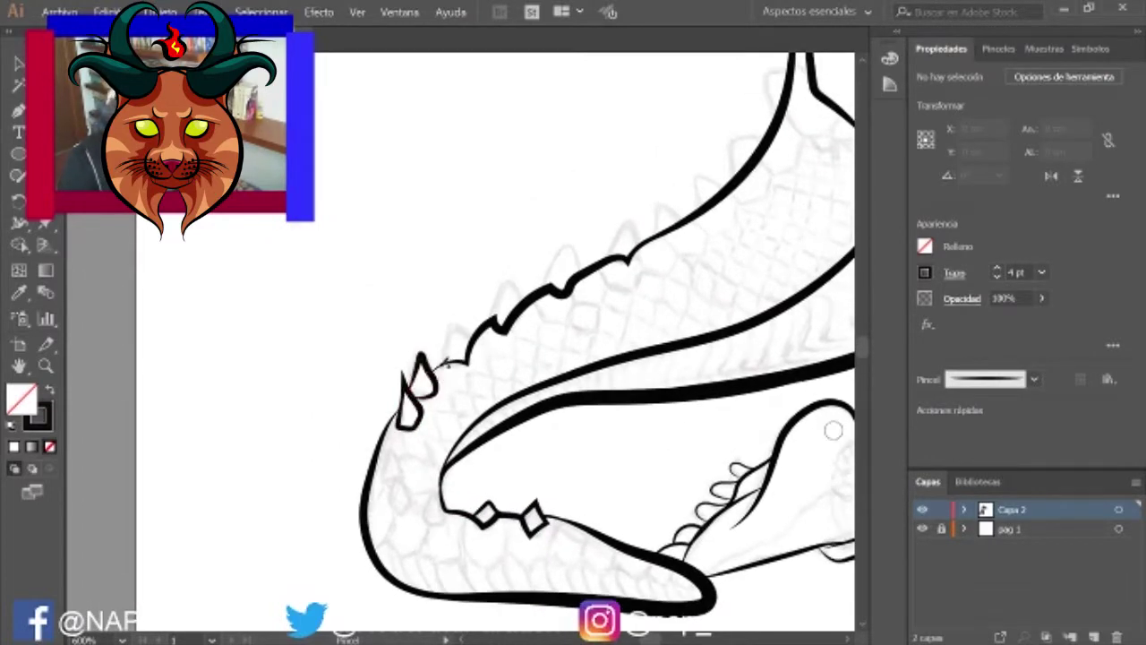
left_click_drag(492, 329, 521, 296)
left_click_drag(528, 294, 567, 249)
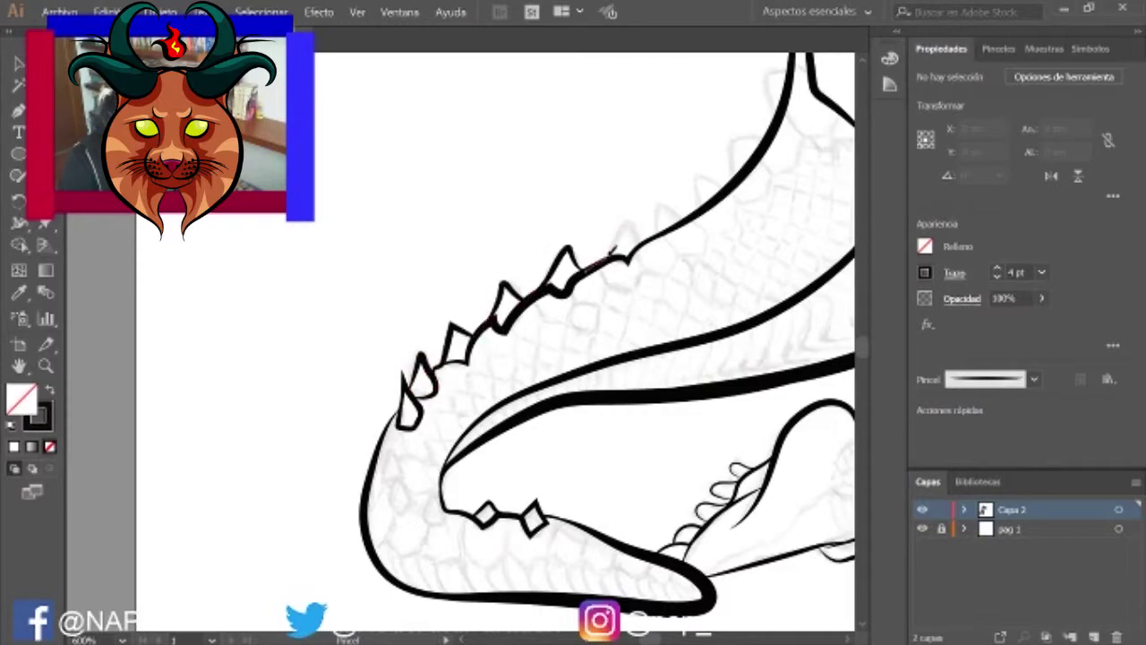
mouse_move(698, 216)
left_mouse_down()
mouse_move(524, 360)
mouse_move(487, 494)
left_mouse_up()
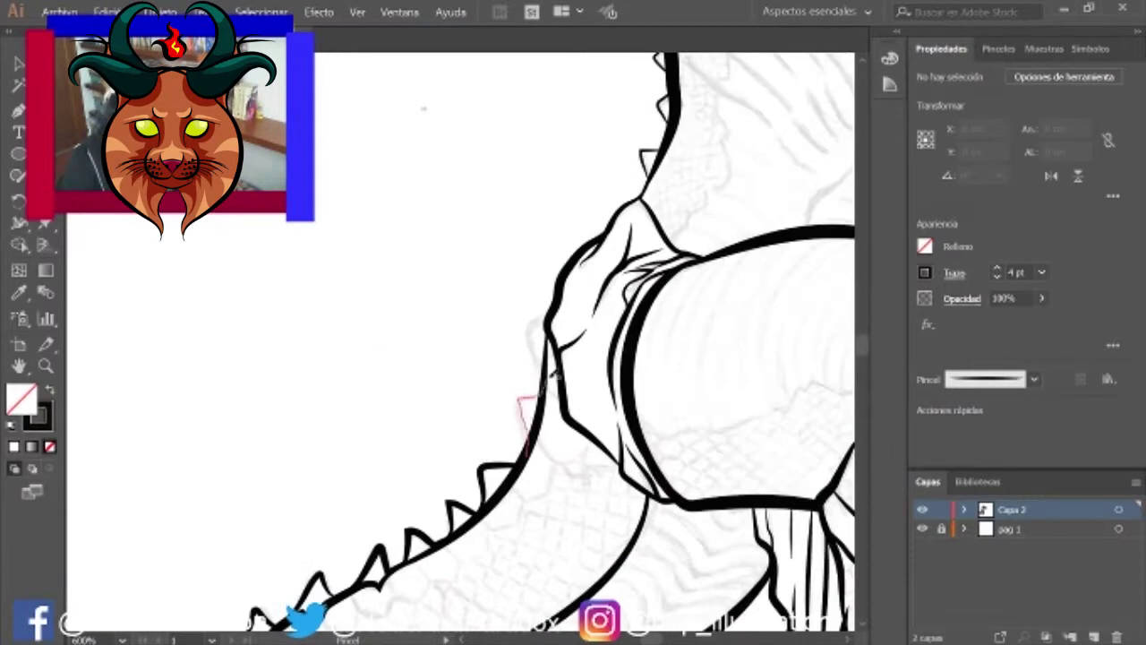
Step: Ink three more diamond-shaped spikes across the inside of the tail's bend with a 4 pt stroke
key("ctrl+0")
key("ctrl+plus")
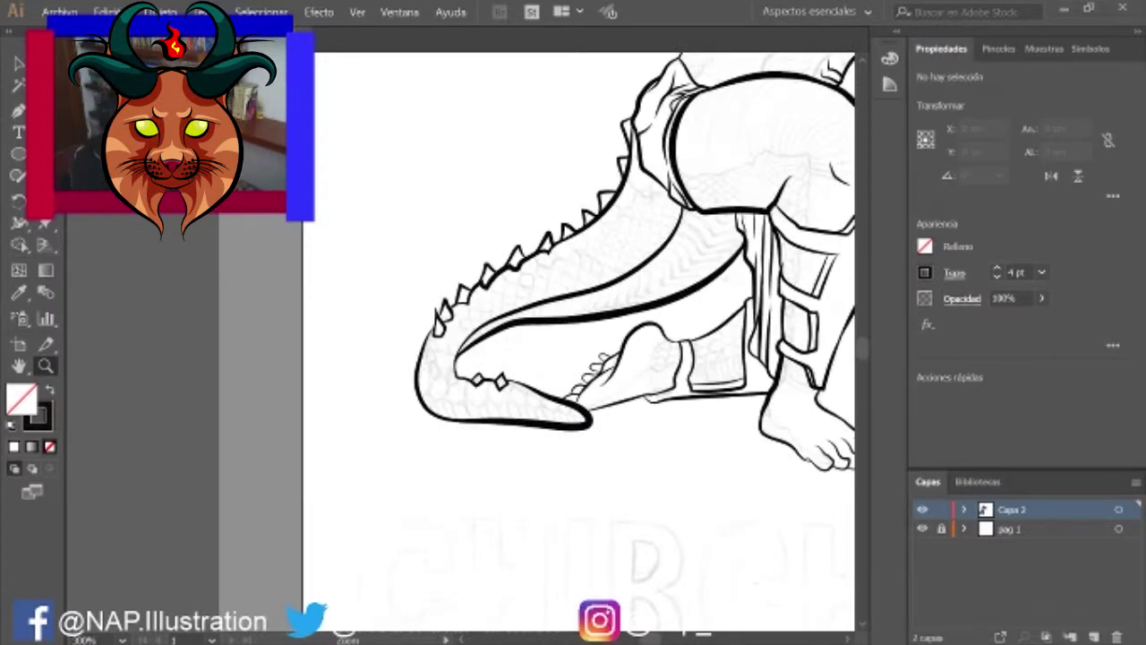
left_click_drag(463, 371, 501, 372)
key("b")
mouse_move(340, 262)
left_mouse_down()
mouse_move(371, 310)
mouse_move(370, 299)
mouse_move(333, 300)
left_mouse_up()
key("ctrl+minus")
key("ctrl+minus")
key("ctrl+minus")
key("ctrl+minus")
key("ctrl+minus")
key("ctrl+minus")
key("ctrl+minus")
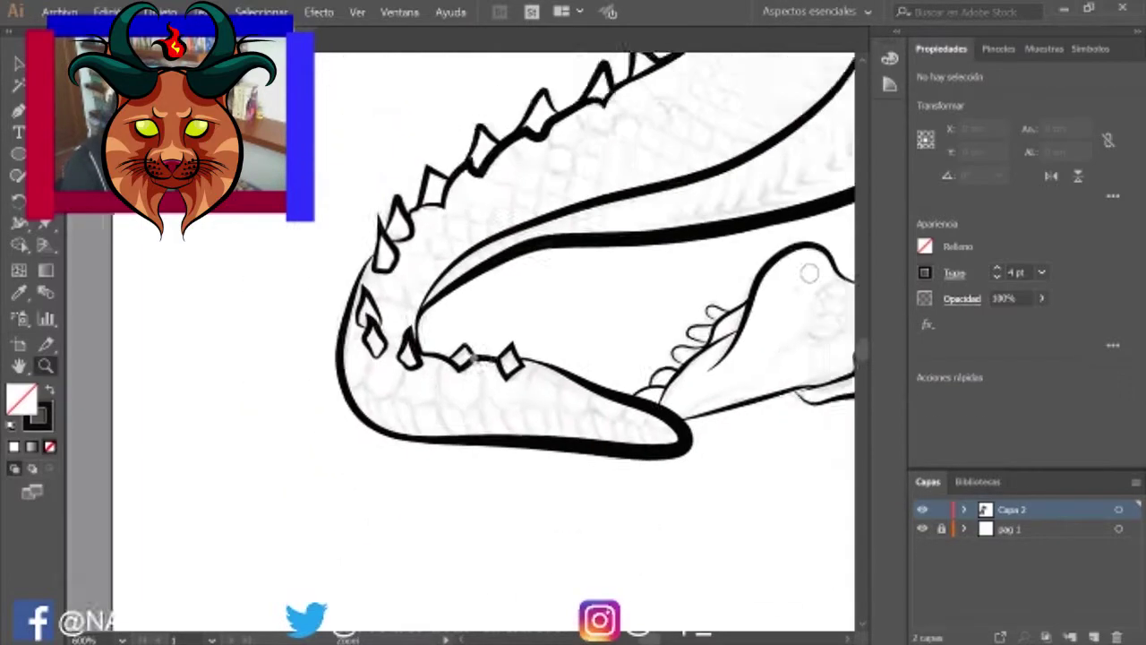
scroll(403, 573, "up", 2)
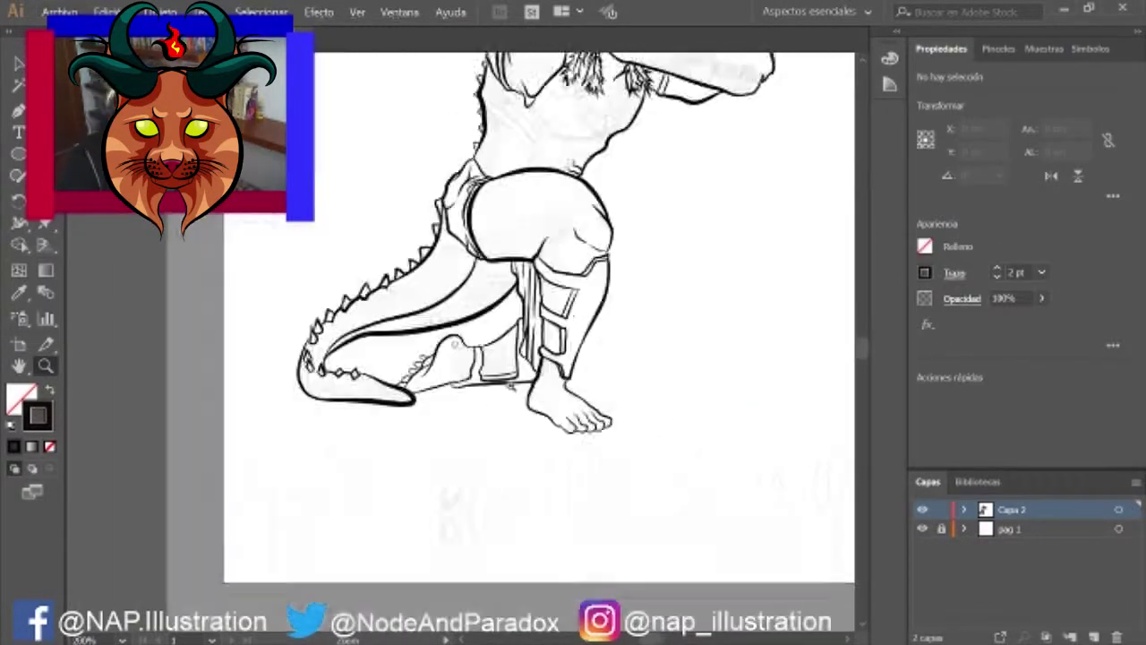
key("v")
left_click(693, 416)
left_click(484, 394)
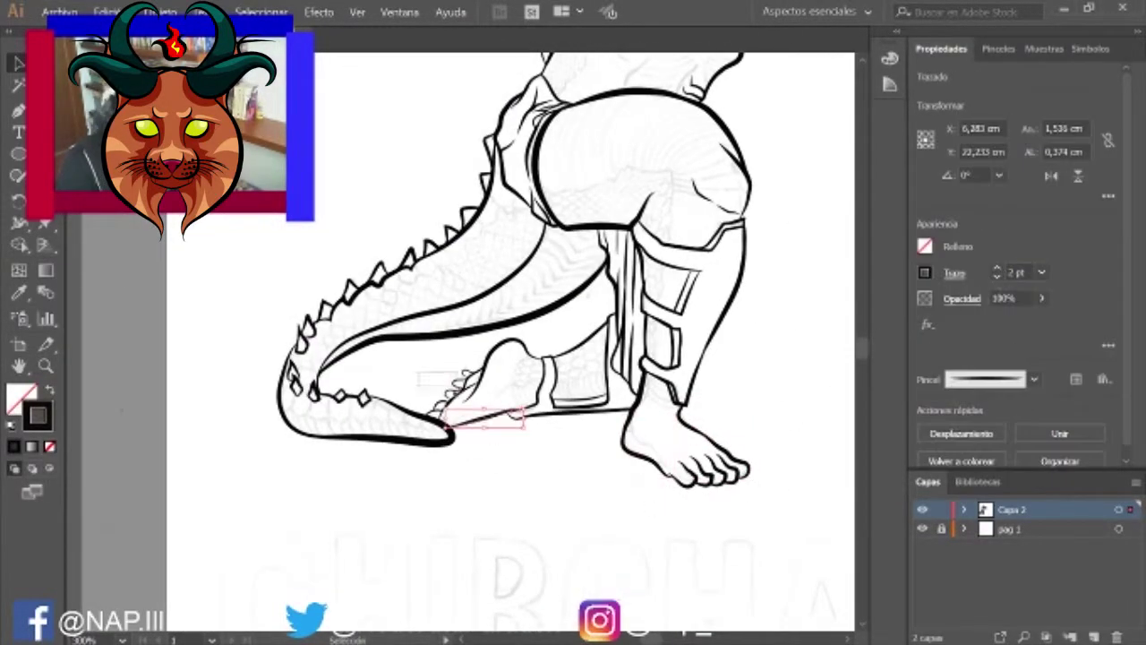
key("ctrl+shift+a")
Step: Ink the wavy upper lip line of the crocodile's mouth from the jaw corner to the snout with a 3 pt stroke
key("z")
left_click(606, 491, "alt")
scroll(606, 490, "up", 5)
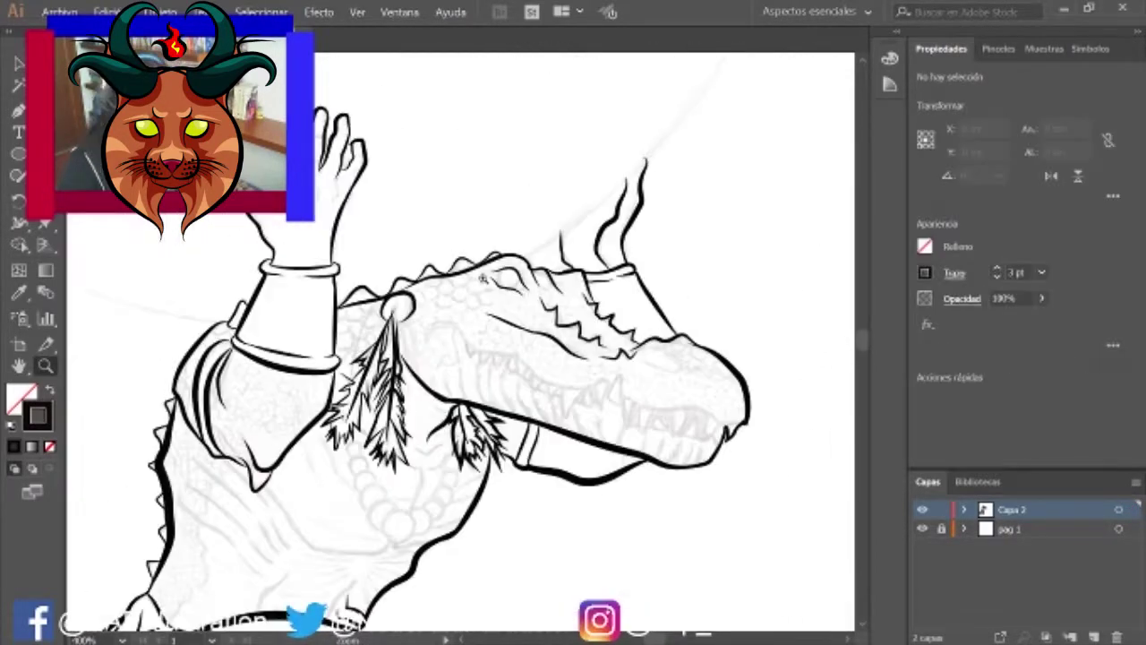
key("b")
mouse_move(667, 367)
left_mouse_down()
mouse_move(563, 309)
mouse_move(716, 300)
mouse_move(810, 313)
left_mouse_up()
scroll(343, 296, "down", 2)
scroll(447, 313, "up", 4)
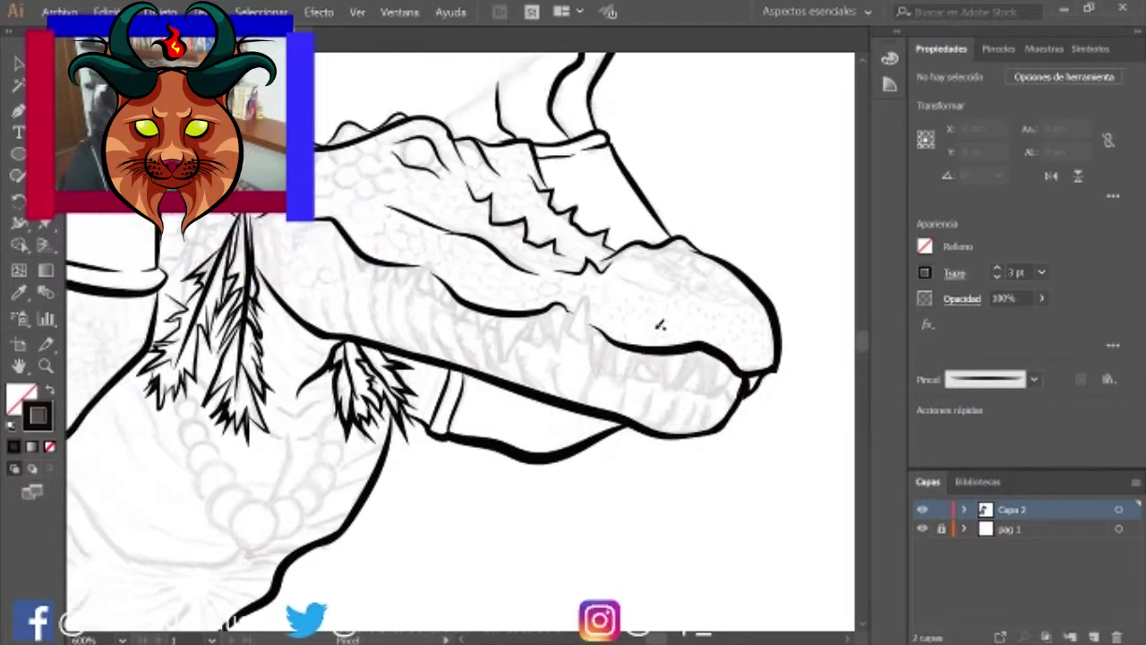
Step: Ink the collarbone, chest muscle, rib and belly lines on the torso with a 3 pt stroke
scroll(461, 340, "down", 3)
scroll(461, 340, "left", 3)
scroll(461, 340, "right", 2)
scroll(461, 340, "down", 4)
scroll(461, 340, "up", 3)
scroll(461, 340, "left", 2)
scroll(461, 340, "up", 2)
scroll(461, 340, "left", 1)
scroll(516, 401, "down", 2)
scroll(516, 402, "left", 2)
scroll(517, 401, "up", 1)
scroll(517, 402, "right", 2)
scroll(517, 402, "down", 1)
scroll(517, 402, "left", 2)
scroll(516, 402, "left", 1)
left_click_drag(412, 423, 398, 380)
left_click_drag(576, 332, 537, 421)
left_click_drag(338, 358, 414, 426)
mouse_move(367, 313)
left_mouse_down()
mouse_move(448, 386)
mouse_move(446, 461)
mouse_move(560, 261)
mouse_move(300, 539)
left_mouse_up()
left_click_drag(537, 295, 296, 313)
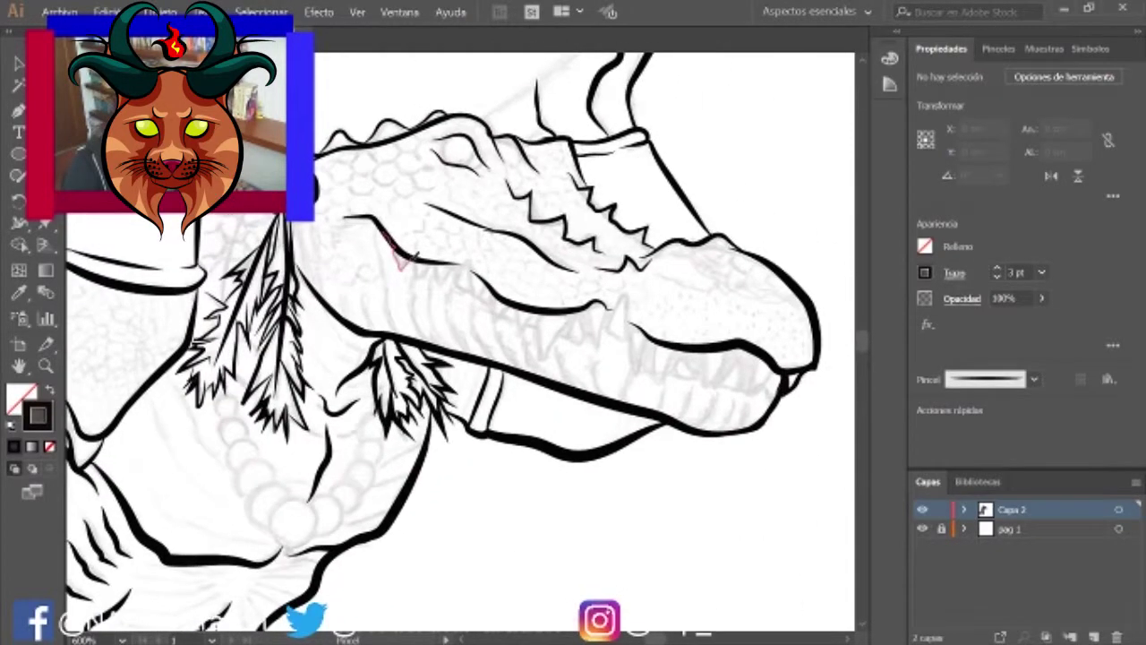
Step: Ink the pointed teeth along the rear half of the crocodile's lip line with a 3 pt stroke
mouse_move(393, 252)
left_mouse_down()
mouse_move(462, 269)
mouse_move(423, 300)
left_mouse_up()
mouse_move(358, 274)
left_mouse_down()
mouse_move(432, 317)
mouse_move(389, 264)
left_mouse_up()
key("a")
left_click(360, 273)
key("b")
mouse_move(410, 311)
left_mouse_down()
mouse_move(476, 322)
mouse_move(462, 339)
mouse_move(465, 318)
mouse_move(530, 336)
mouse_move(474, 338)
mouse_move(500, 336)
mouse_move(510, 387)
mouse_move(457, 339)
left_mouse_up()
key("a")
key("b")
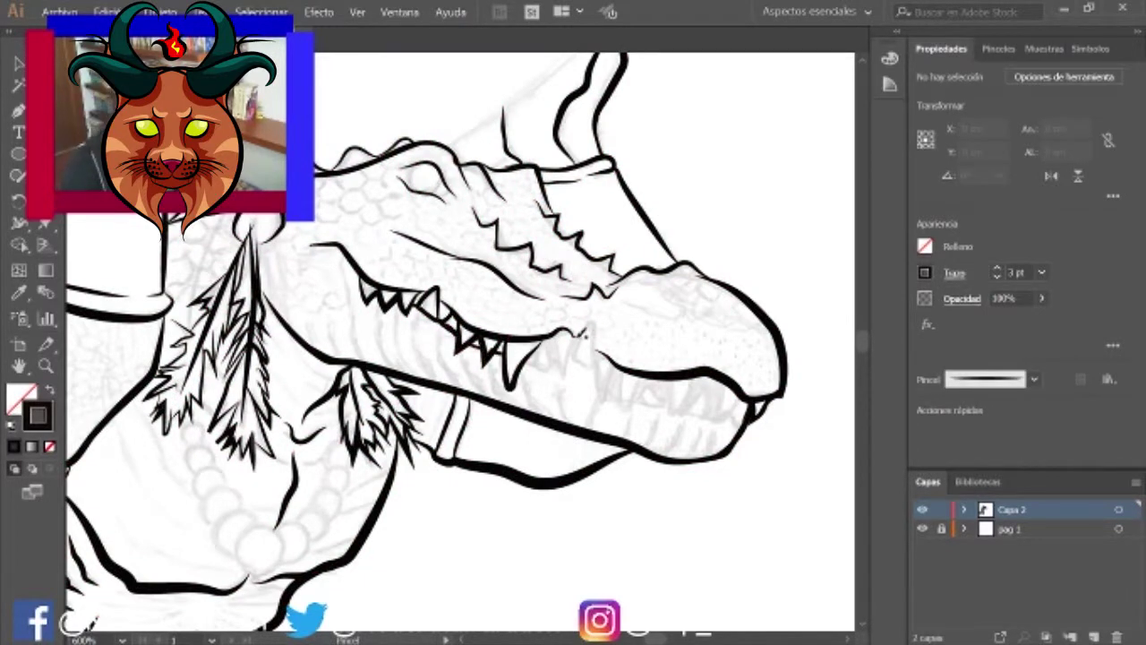
Step: Ink the teeth along the front half of the crocodile's jaw up to the snout with a 3 pt stroke
mouse_move(573, 333)
left_mouse_down()
mouse_move(562, 374)
mouse_move(553, 335)
mouse_move(591, 371)
mouse_move(606, 333)
left_mouse_up()
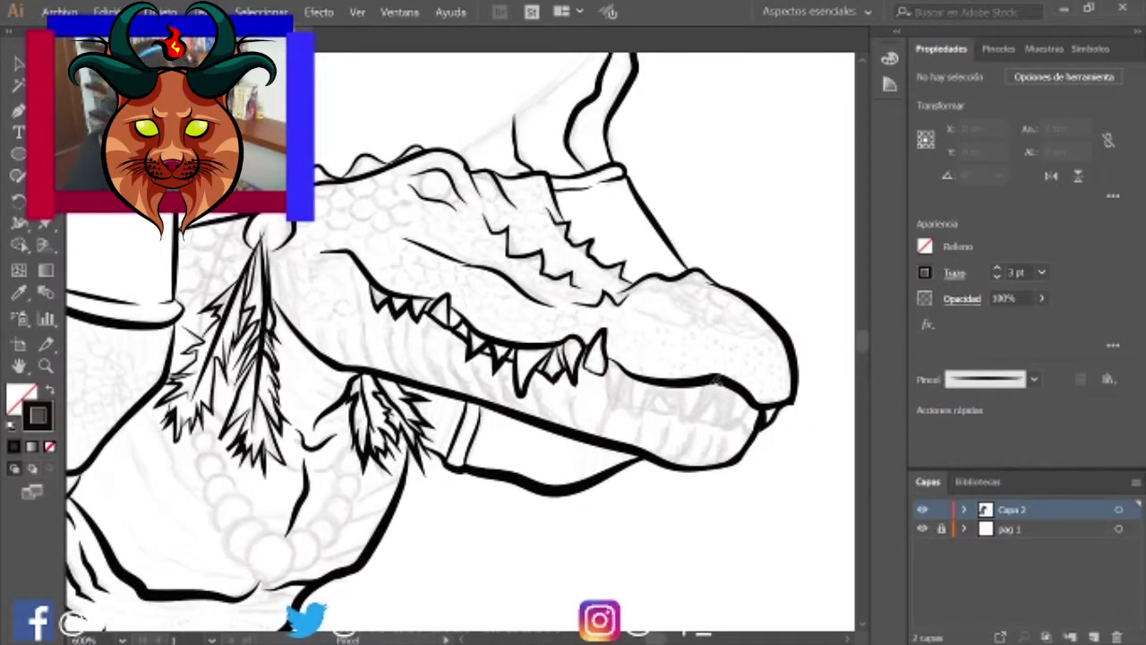
scroll(583, 429, "down", 3)
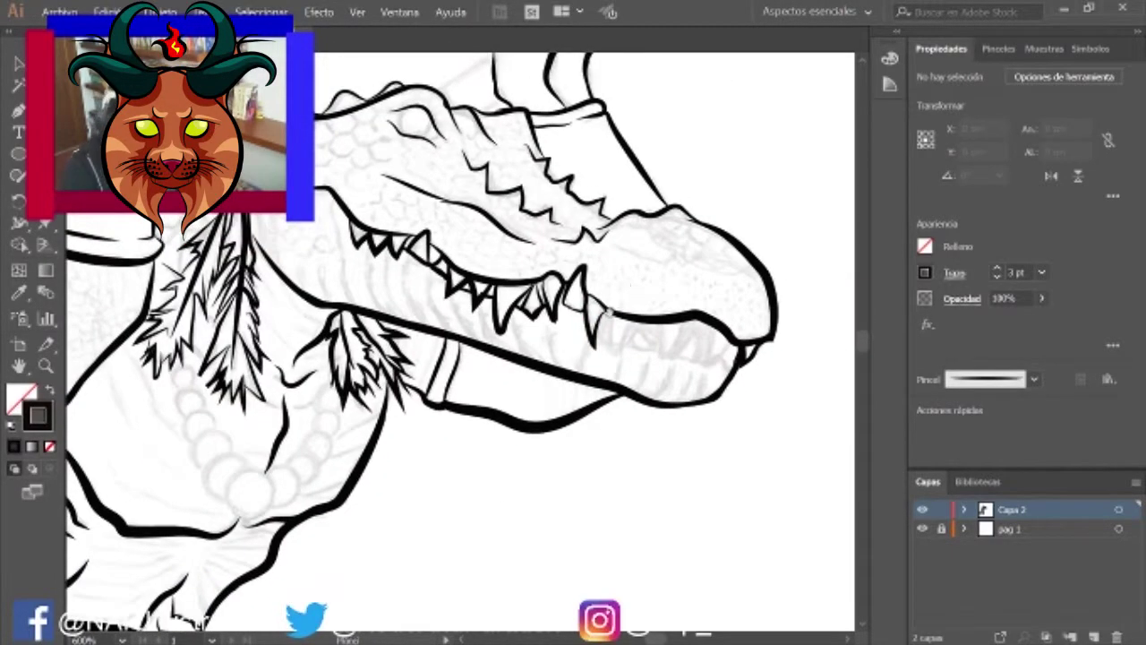
left_click_drag(618, 439, 632, 444)
left_click_drag(612, 451, 658, 475)
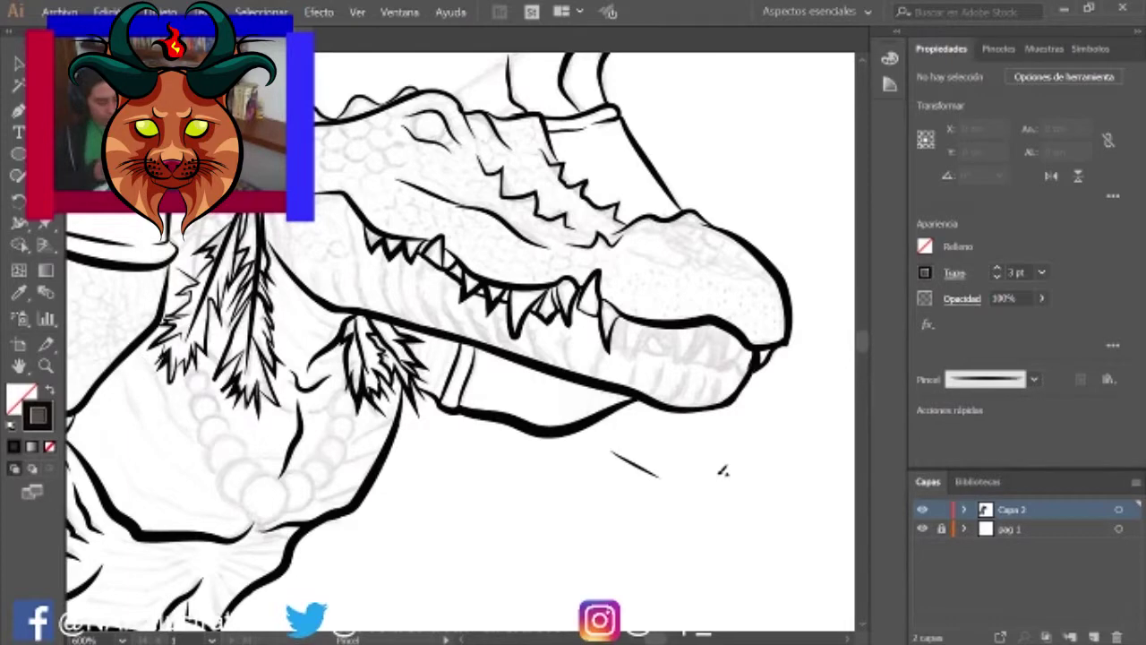
key("ctrl+plus")
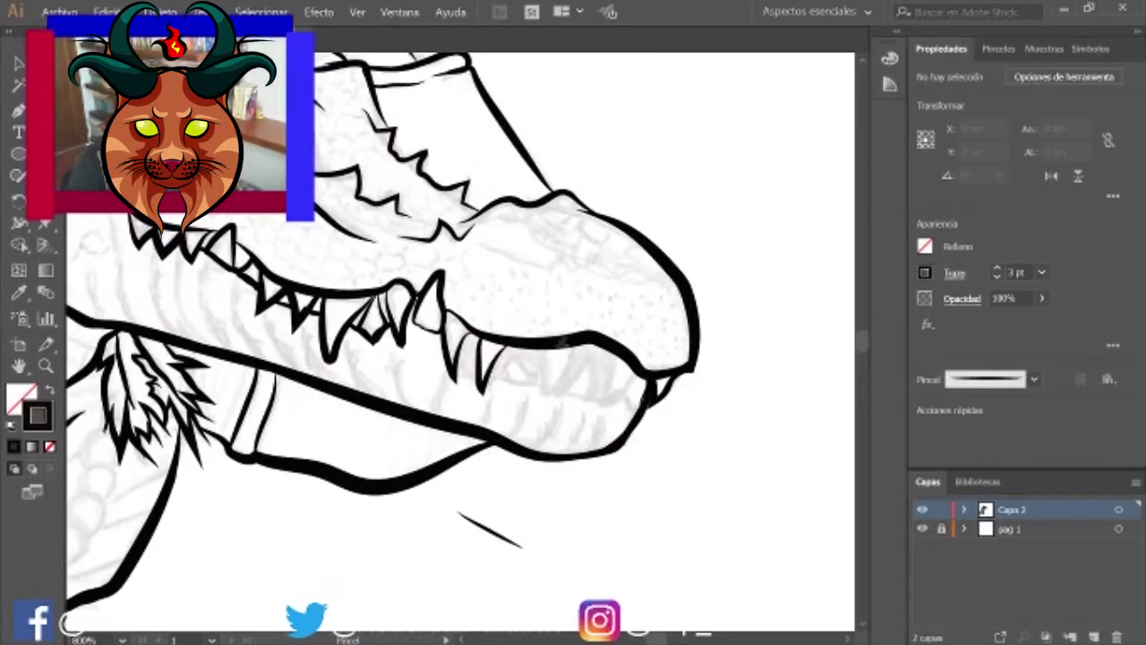
left_click_drag(542, 381, 542, 384)
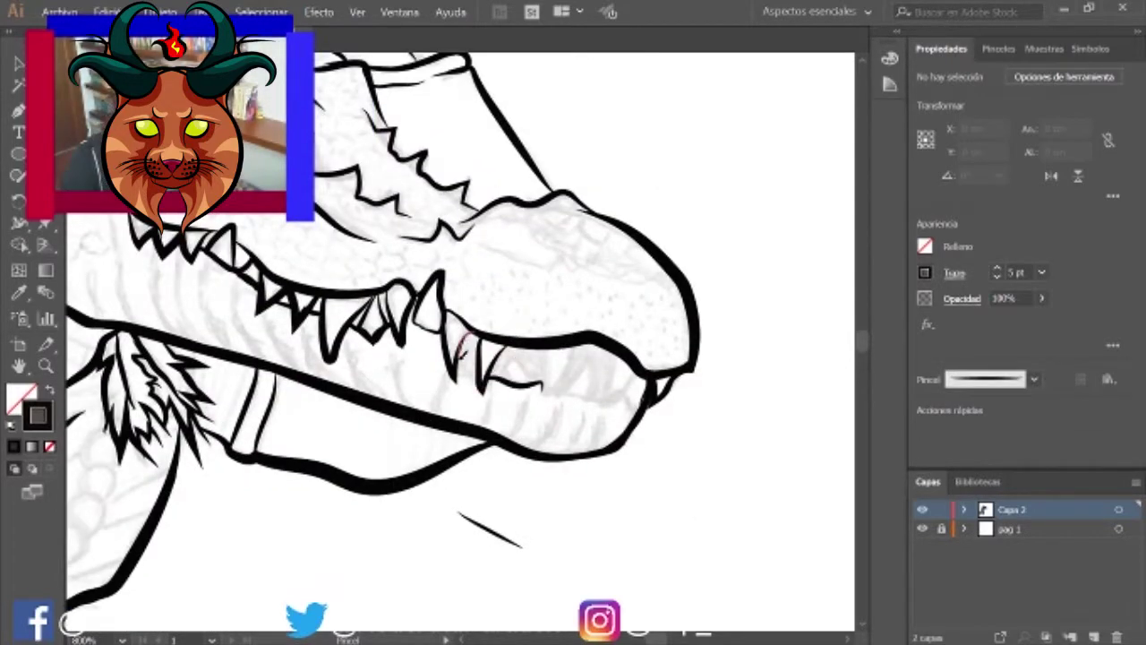
left_click_drag(541, 343, 574, 351)
left_click_drag(514, 357, 489, 378)
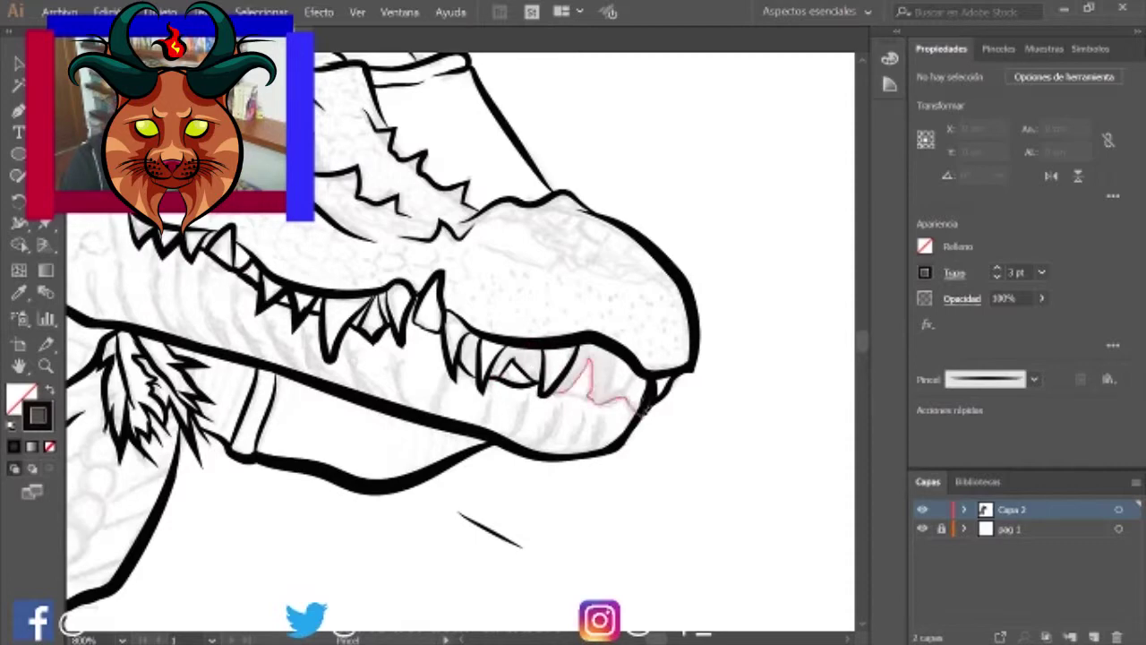
Step: Draw the eyeball as a circle about 0.32 cm across inside the crocodile's eye outline
scroll(461, 340, "left", 5)
scroll(461, 340, "up", 5)
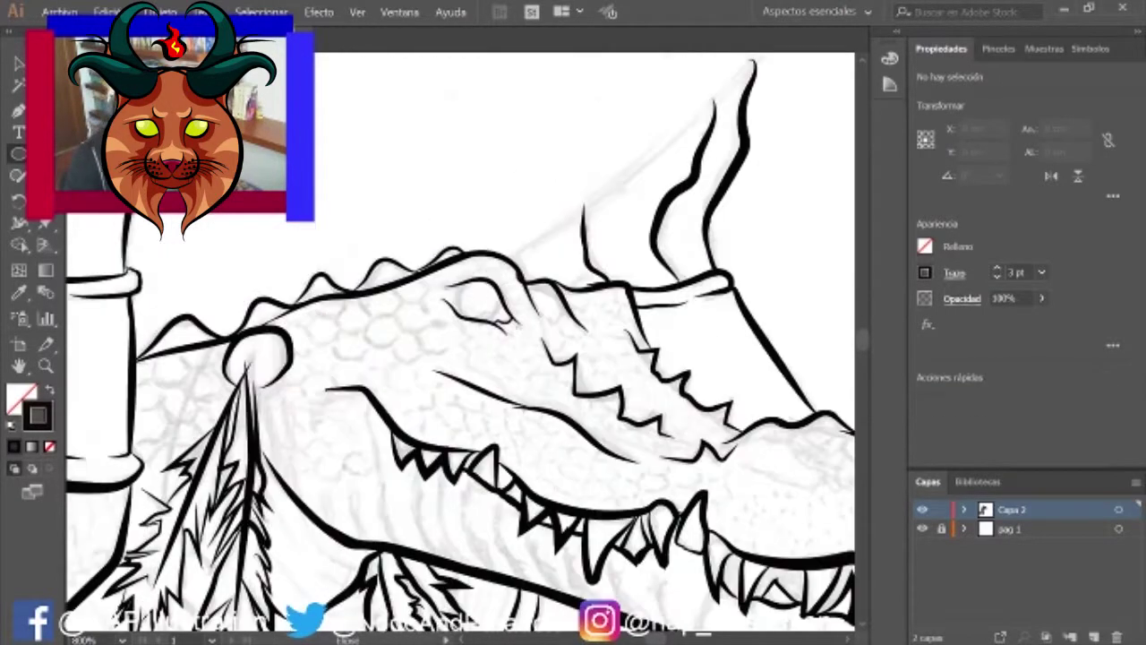
mouse_move(495, 317)
left_mouse_down()
mouse_move(457, 282)
mouse_move(491, 264)
left_mouse_up()
key("v")
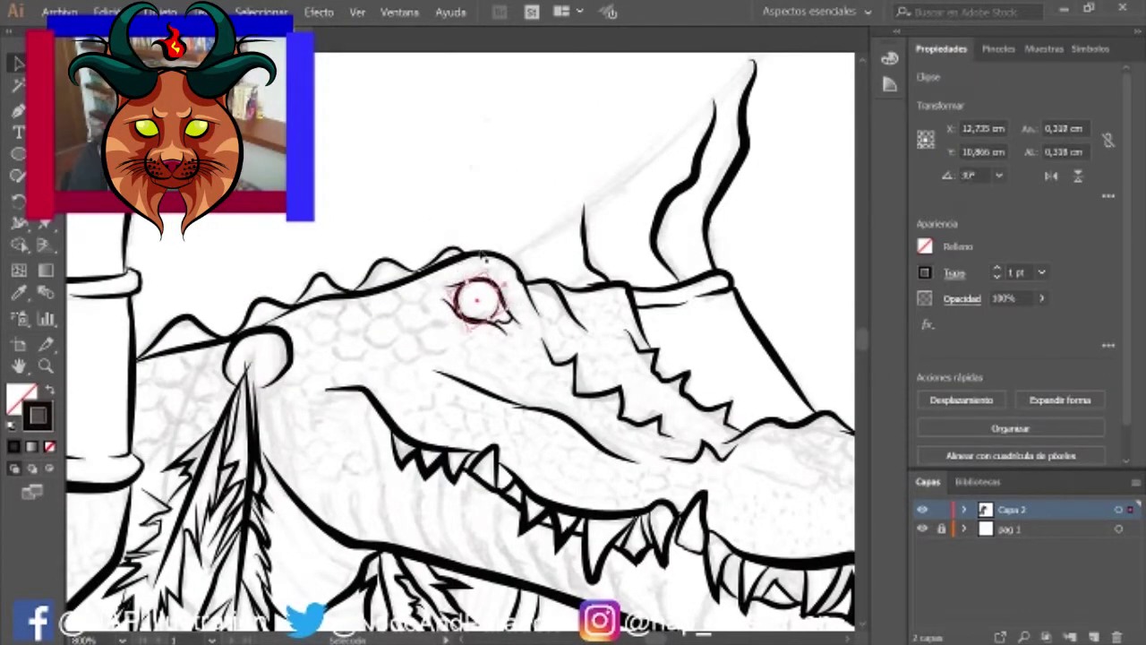
left_click(492, 262)
Step: Draw the bead necklace on the chest as overlapping circles that shrink from the large central bead up both sides
key("z")
scroll(583, 138, "down", 4)
scroll(542, 358, "up", 3)
scroll(594, 328, "down", 4)
scroll(594, 328, "up", 3)
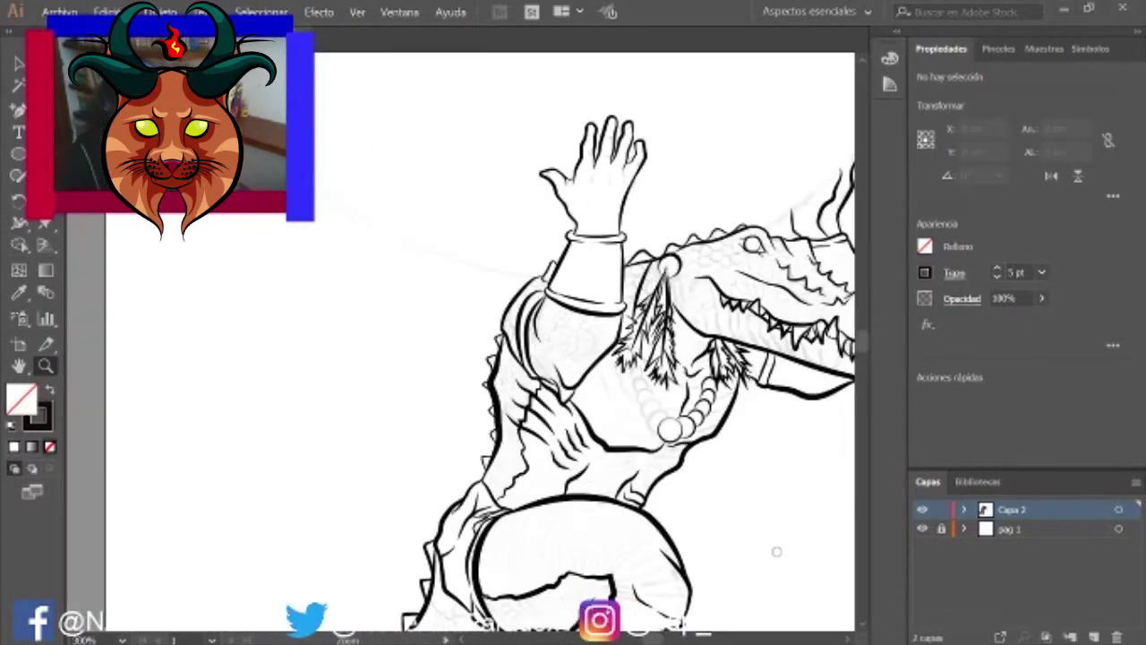
scroll(713, 419, "up", 4)
left_click_drag(436, 360, 511, 435)
left_click_drag(473, 396, 488, 408)
left_click(522, 383)
left_click(525, 387)
mouse_move(537, 405)
left_mouse_down()
mouse_move(408, 313)
mouse_move(410, 260)
left_mouse_up()
left_click(407, 238)
left_click(407, 234)
scroll(474, 461, "up", 3)
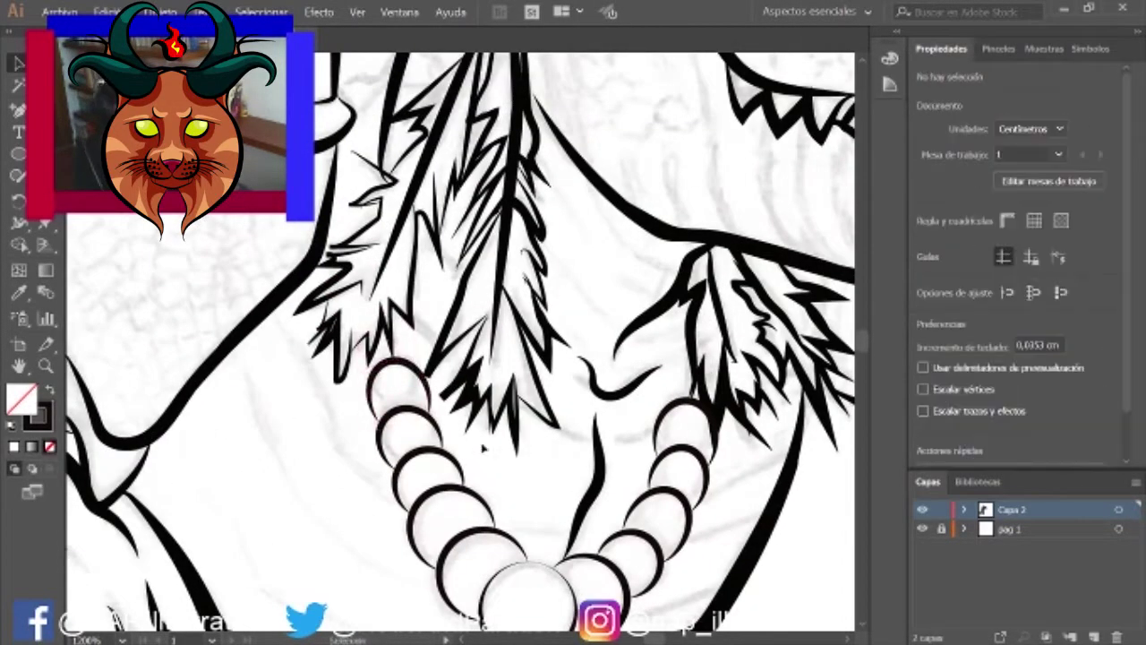
Step: Ink the hexagonal scales between the eye and the round feather ornament with a 4 pt stroke
key("ctrl+0")
left_click(498, 364)
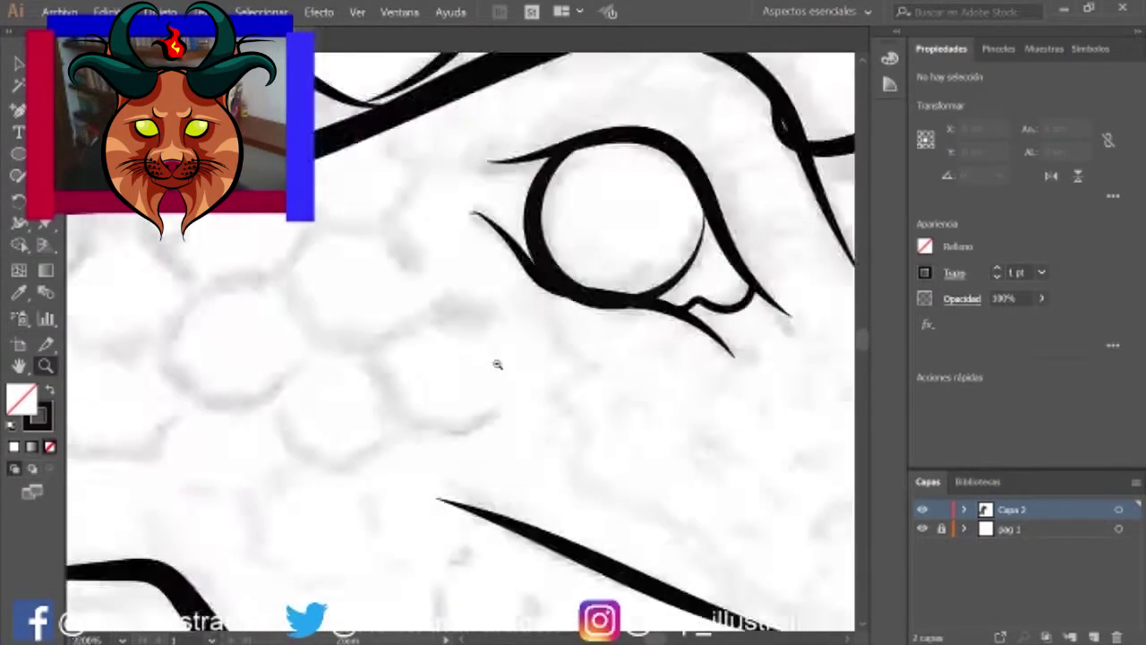
scroll(498, 364, "down", 5)
left_click(780, 448)
scroll(480, 341, "up", 8)
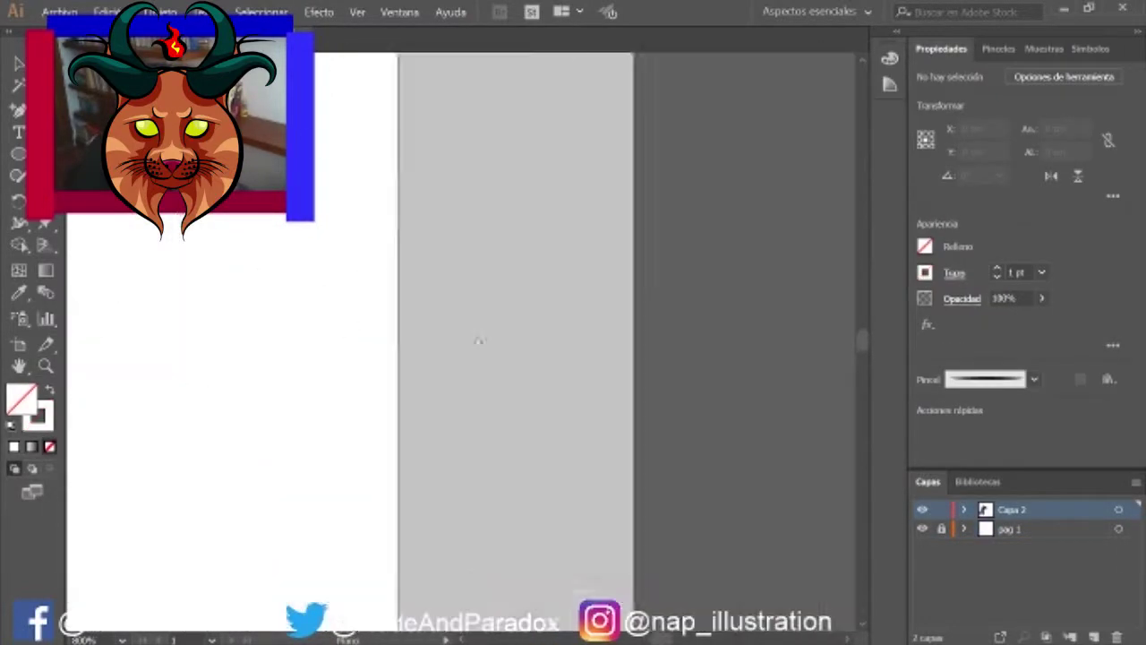
key("ctrl+0")
scroll(353, 312, "up", 5)
mouse_move(408, 327)
left_mouse_down()
mouse_move(475, 315)
mouse_move(374, 345)
mouse_move(384, 339)
left_mouse_up()
mouse_move(471, 336)
left_mouse_down()
mouse_move(445, 346)
mouse_move(464, 365)
left_mouse_up()
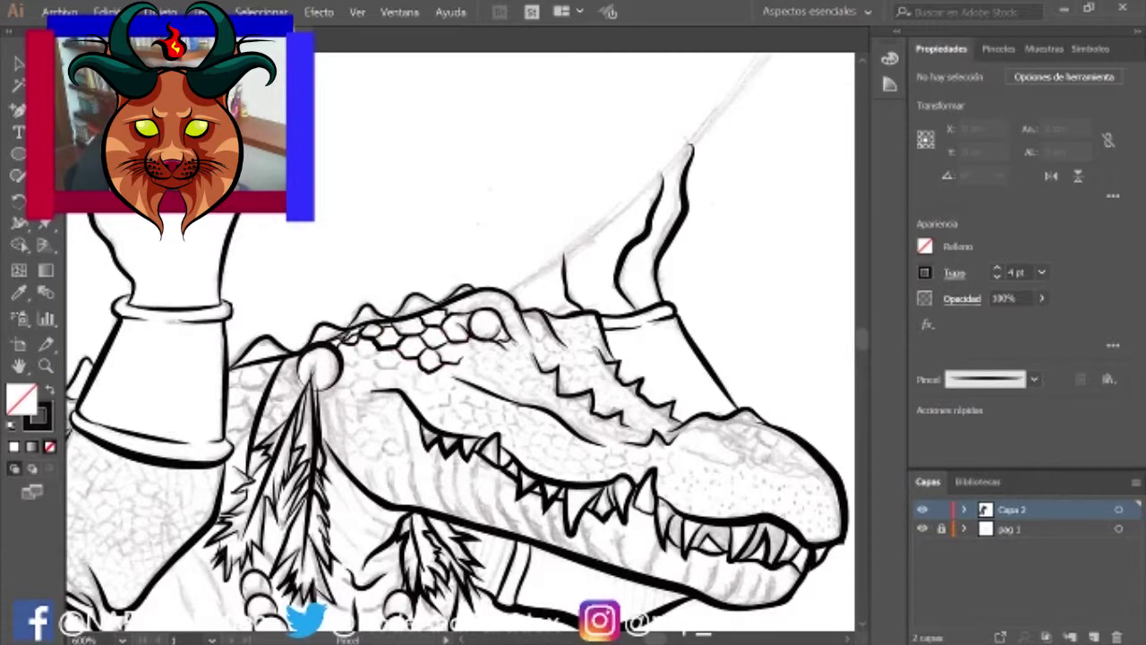
Step: Ink the irregular scales on the cheek, from beneath the feather ornament to the jaw corner, with a 4 pt stroke
left_click_drag(380, 383, 465, 255)
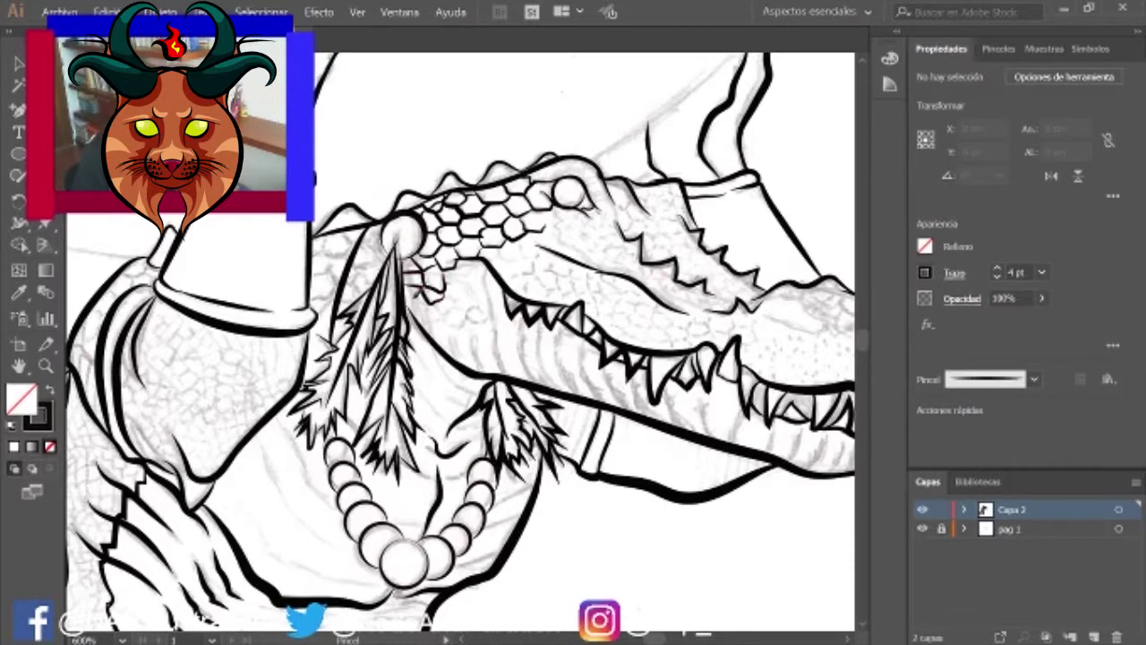
left_click_drag(455, 305, 503, 312)
left_click_drag(483, 272, 502, 376)
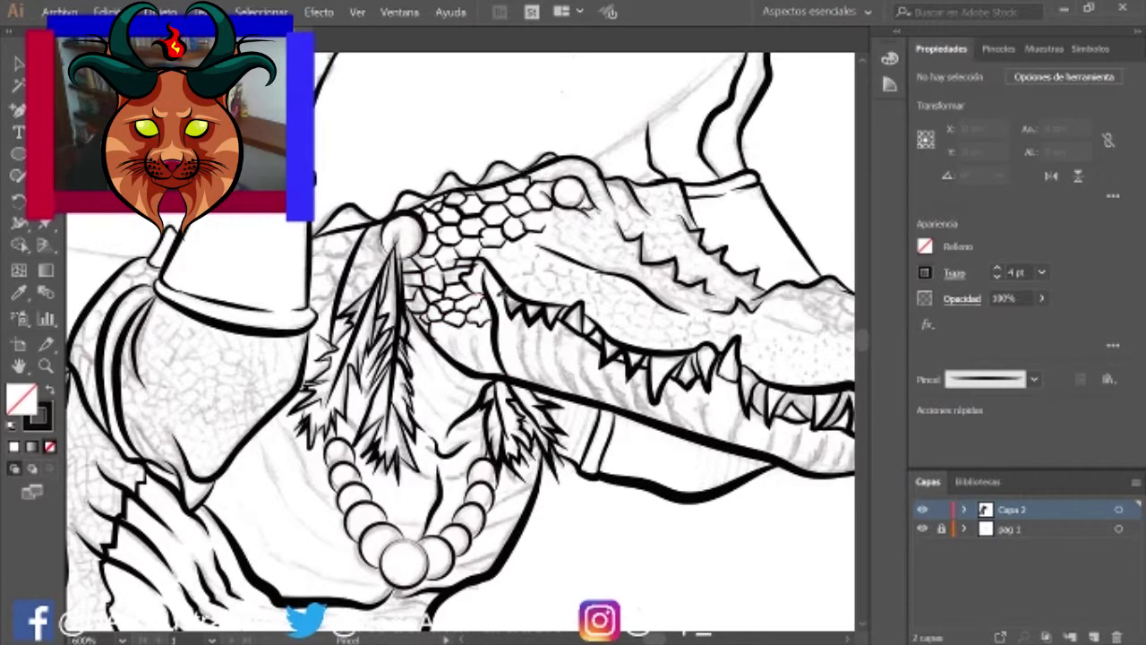
Step: Ink the curved vertical folds along the lower jaw from the cheek to the chin with a 4 pt stroke
left_click_drag(470, 324, 494, 376)
left_click_drag(573, 376, 398, 346)
left_click_drag(344, 279, 354, 330)
mouse_move(358, 292)
left_mouse_down()
mouse_move(380, 359)
mouse_move(399, 366)
left_mouse_up()
mouse_move(400, 303)
left_mouse_down()
mouse_move(425, 372)
mouse_move(454, 381)
left_mouse_up()
mouse_move(454, 347)
left_mouse_down()
mouse_move(511, 400)
mouse_move(691, 447)
left_mouse_up()
Step: Ink the scales on the neck behind the feather ornament and along the upper jaw above the teeth with a 4 pt stroke
mouse_move(143, 215)
left_mouse_down()
mouse_move(394, 258)
mouse_move(444, 249)
mouse_move(381, 315)
left_mouse_up()
left_click_drag(462, 265, 392, 321)
mouse_move(426, 325)
left_mouse_down()
mouse_move(414, 340)
mouse_move(381, 327)
left_mouse_up()
mouse_move(327, 381)
left_mouse_down()
mouse_move(347, 326)
mouse_move(224, 340)
left_mouse_up()
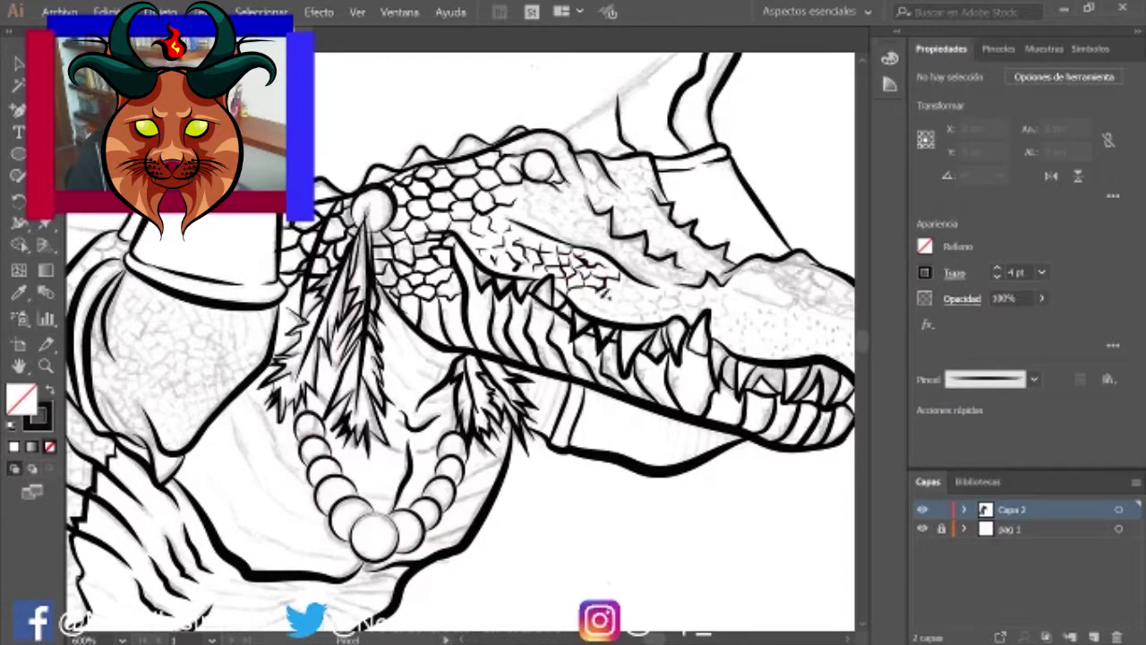
Step: Ink the jagged scale borders beneath the eye and across the top of the snout with a 4 pt stroke
left_click_drag(615, 295, 456, 331)
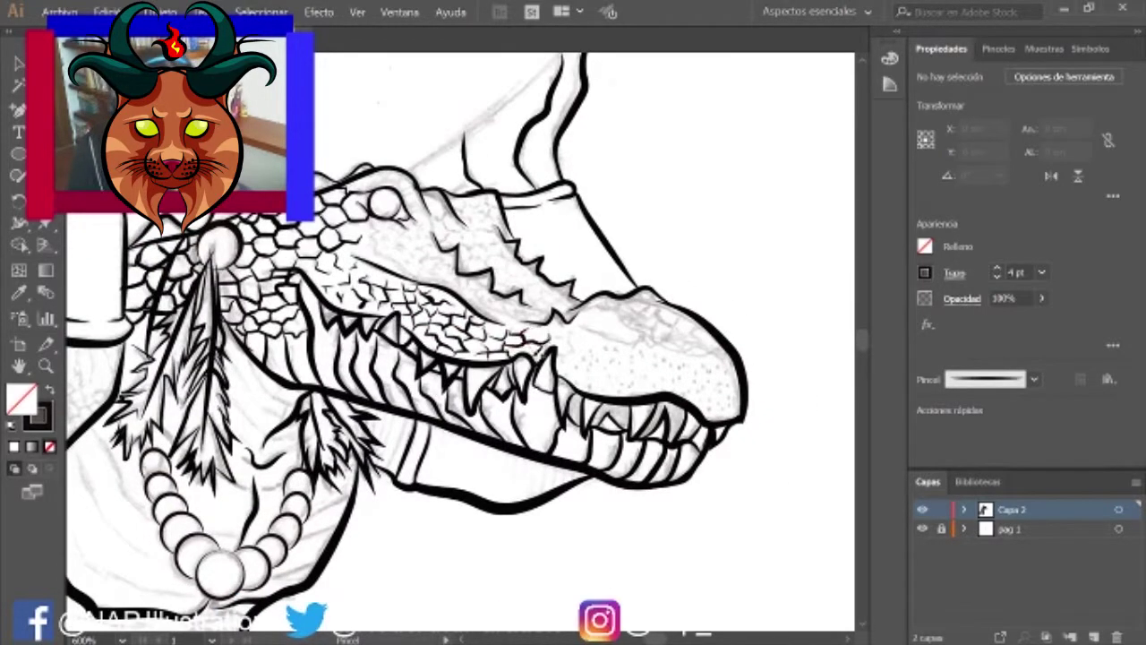
left_click_drag(396, 253, 378, 229)
left_click_drag(562, 285, 711, 327)
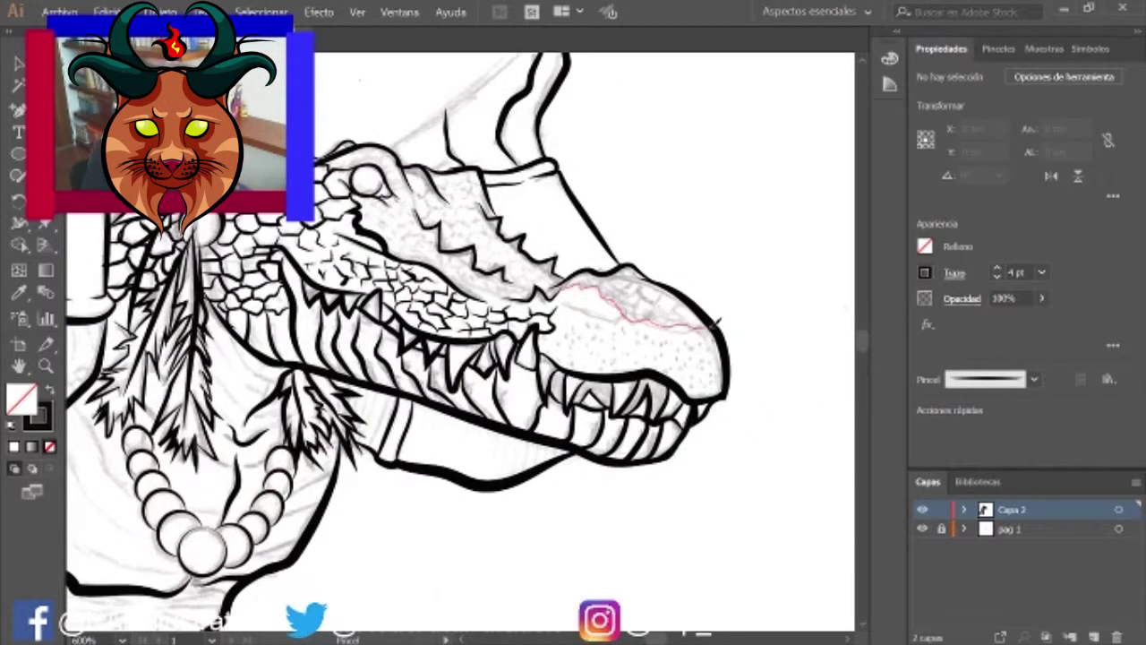
Step: Set the stroke to 3 pt and ink the small cracked scales on the snout ridges and around the eye
left_click(996, 276)
key("ctrl+shift+a")
key("b")
left_click_drag(447, 340, 510, 376)
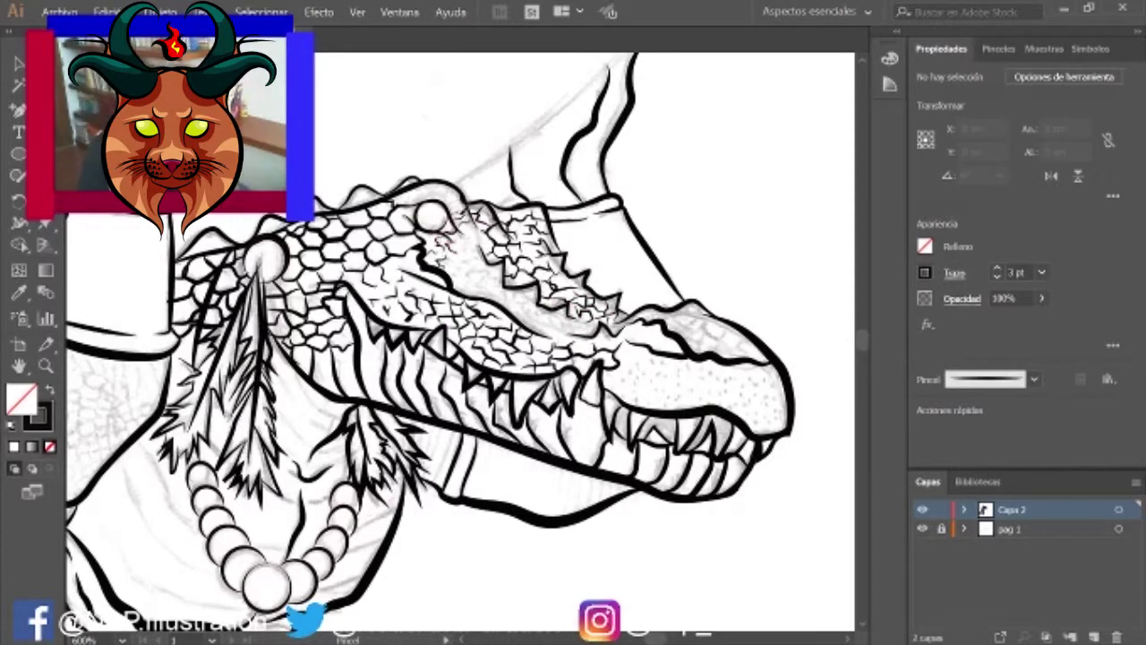
scroll(430, 342, "down", 1)
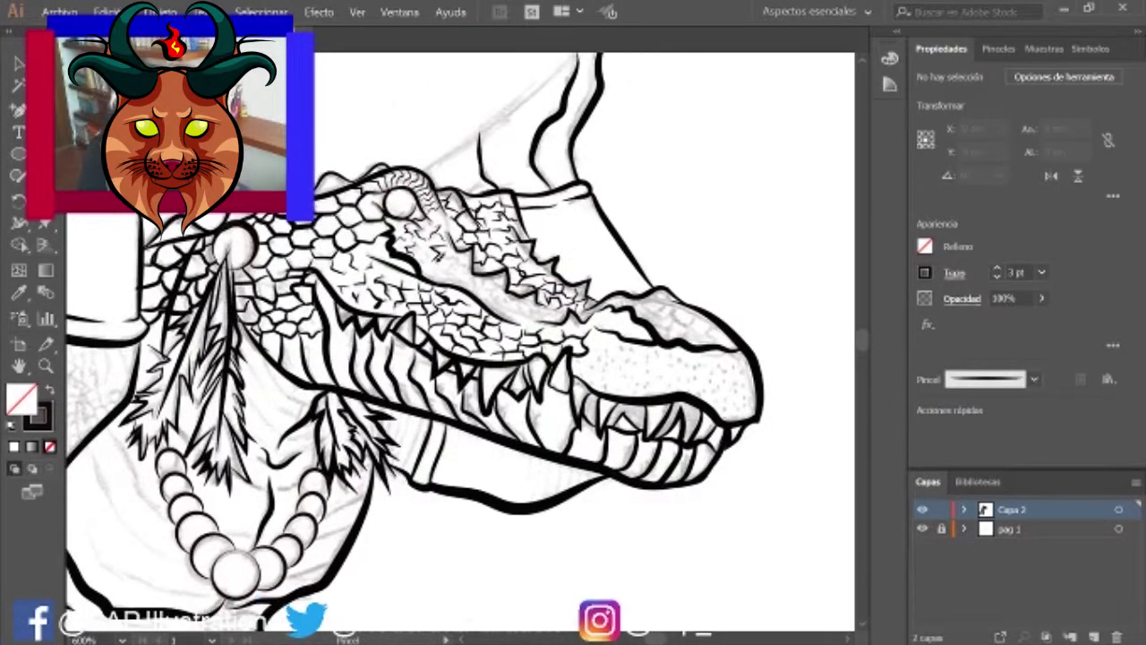
Step: Ink the throat folds and the chest creases on both sides of the bead necklace with a 3 pt stroke
scroll(459, 341, "left", 5)
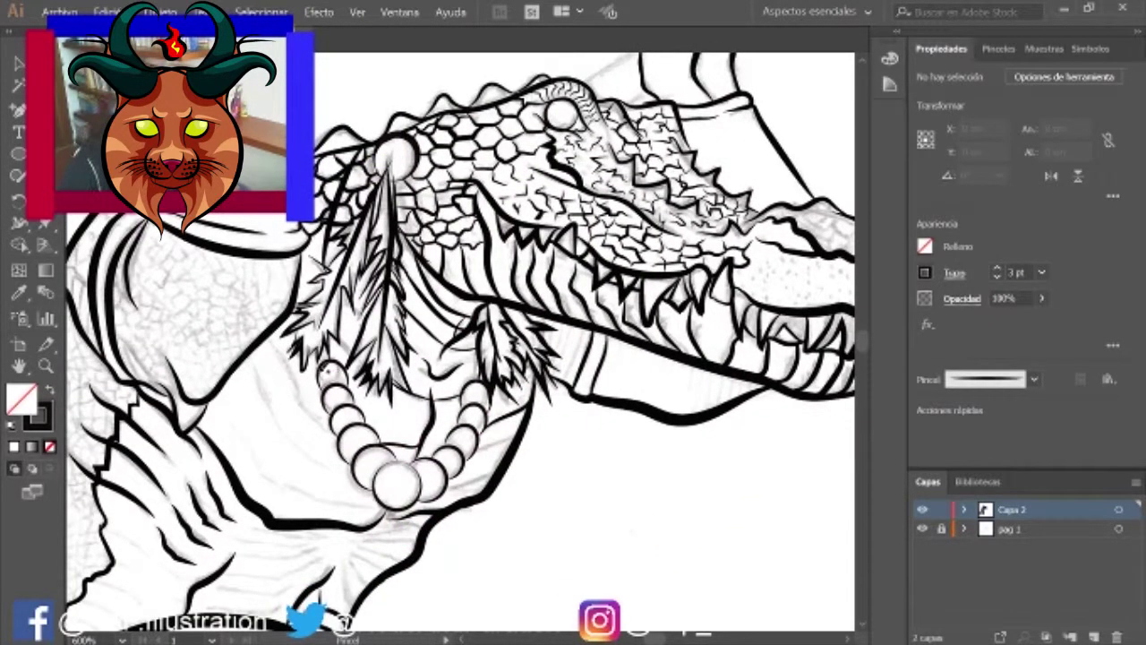
scroll(266, 428, "down", 2)
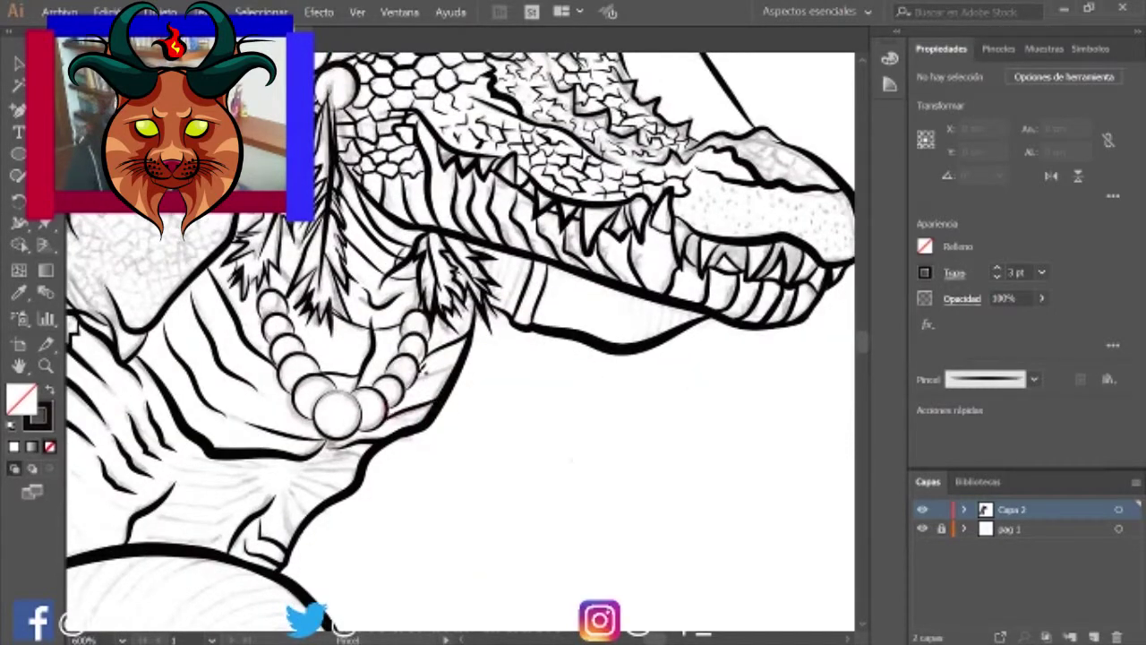
scroll(408, 408, "left", 6)
left_click_drag(592, 342, 551, 374)
Step: Ink the horizontal and radiating folds across the ribs and belly above the thigh with a 3 pt stroke
scroll(573, 353, "left", 2)
left_click_drag(582, 304, 480, 321)
left_click_drag(566, 324, 475, 335)
mouse_move(573, 340)
left_mouse_down()
mouse_move(543, 326)
mouse_move(457, 369)
left_mouse_up()
left_click_drag(540, 358, 459, 374)
mouse_move(534, 380)
left_mouse_down()
mouse_move(439, 388)
mouse_move(344, 299)
left_mouse_up()
mouse_move(429, 383)
left_mouse_down()
mouse_move(351, 330)
mouse_move(330, 345)
left_mouse_up()
left_click_drag(379, 405, 305, 376)
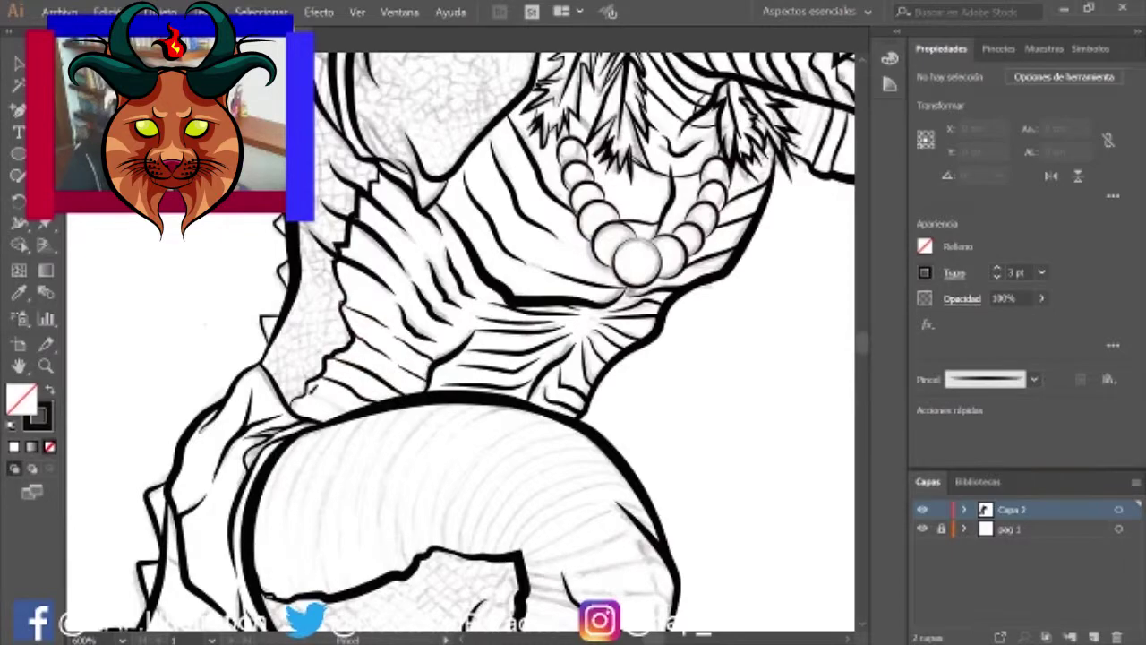
Step: Ink the small scales on the lower back, between the spiked outline and the belly folds, with a 5 pt stroke
key("z")
left_click(171, 409)
left_click(499, 367)
key("b")
mouse_move(434, 361)
left_mouse_down()
mouse_move(437, 389)
mouse_move(465, 412)
mouse_move(435, 334)
mouse_move(446, 380)
left_mouse_up()
left_click_drag(433, 337, 460, 394)
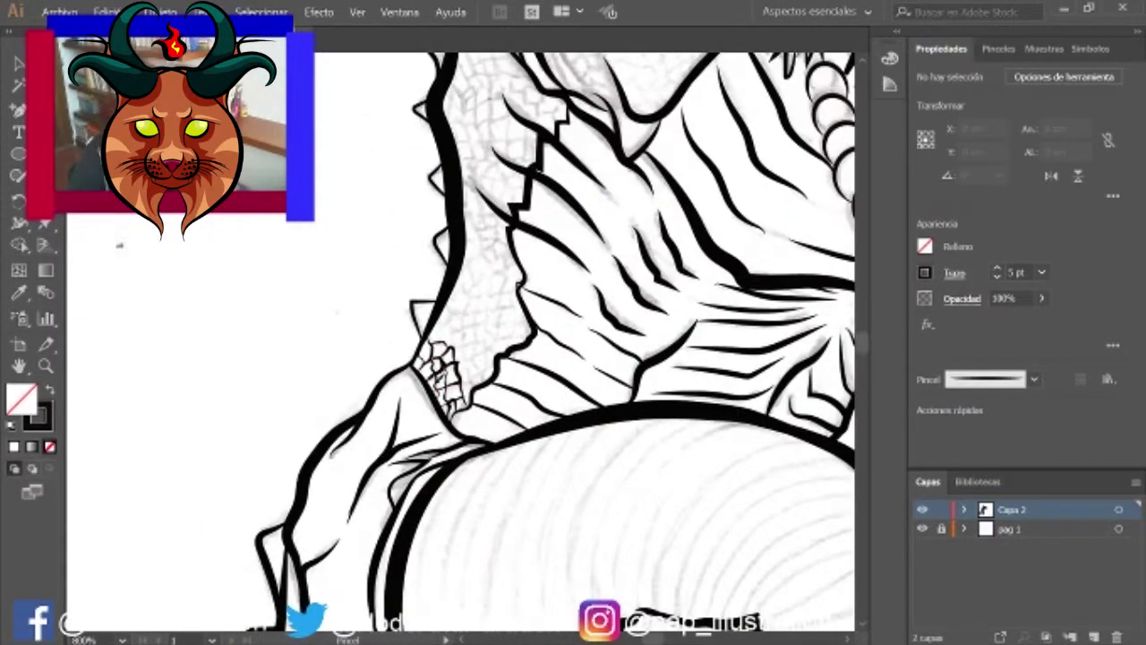
left_click_drag(478, 338, 475, 342)
mouse_move(460, 346)
left_mouse_down()
mouse_move(467, 362)
mouse_move(526, 326)
mouse_move(535, 287)
left_mouse_up()
mouse_move(465, 314)
left_mouse_down()
mouse_move(518, 267)
mouse_move(548, 345)
mouse_move(523, 308)
left_mouse_up()
left_click_drag(539, 333, 549, 320)
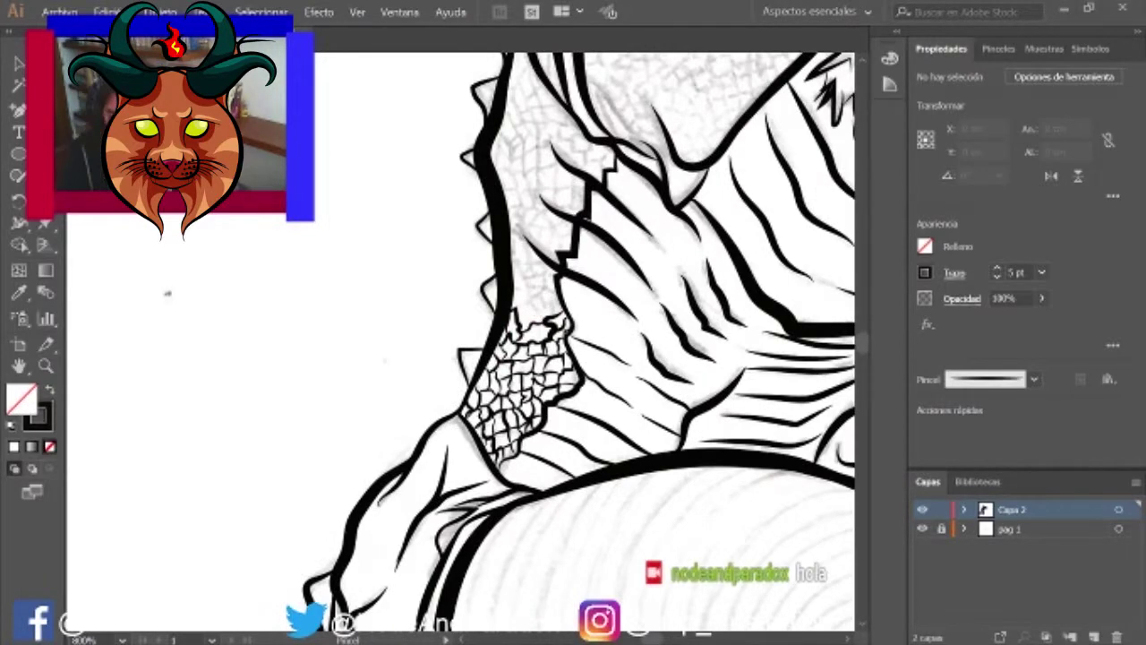
Step: Extend the 5 pt scale pattern up the back to the area behind the raised arm and the ribs
left_click_drag(601, 282, 506, 332)
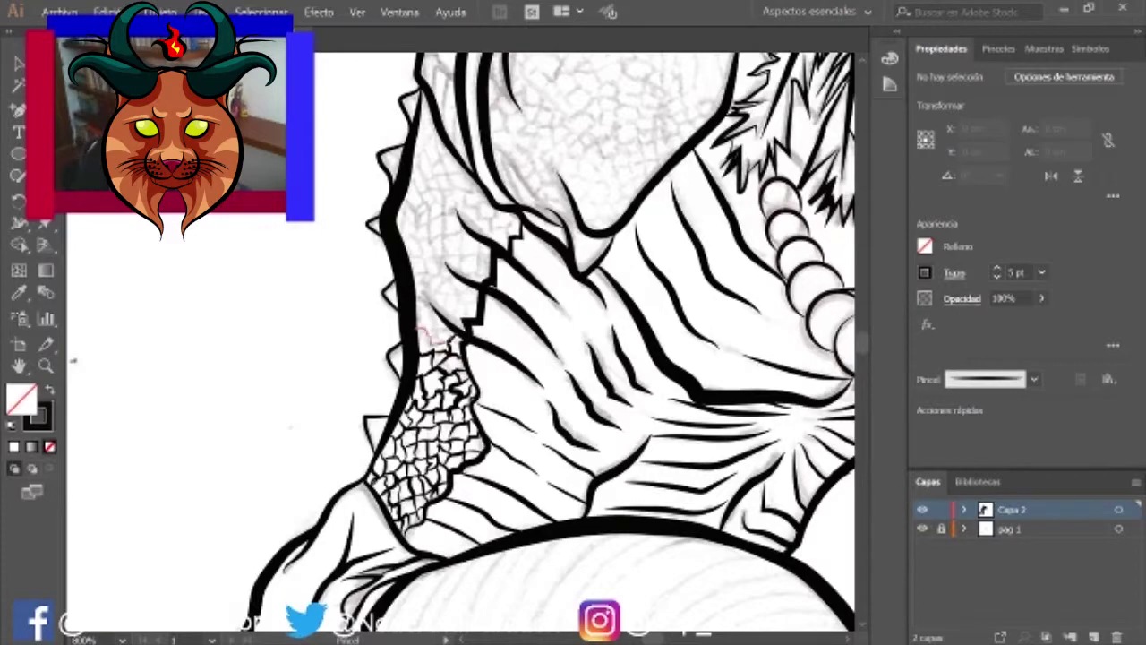
left_click_drag(74, 361, 97, 573)
key("t")
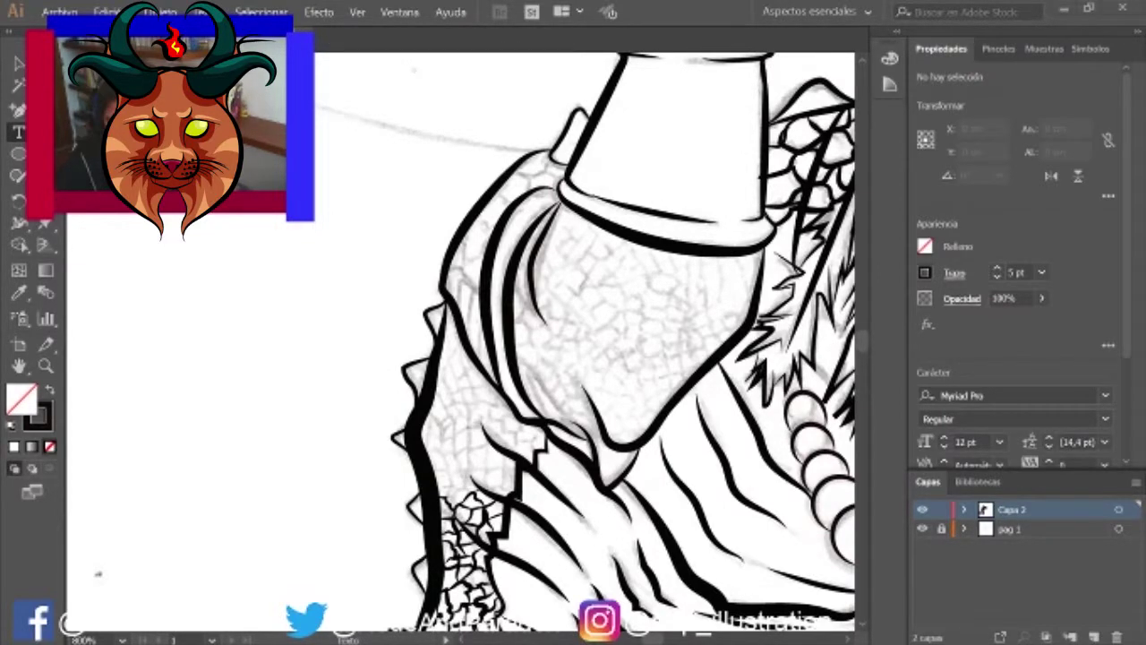
key("b")
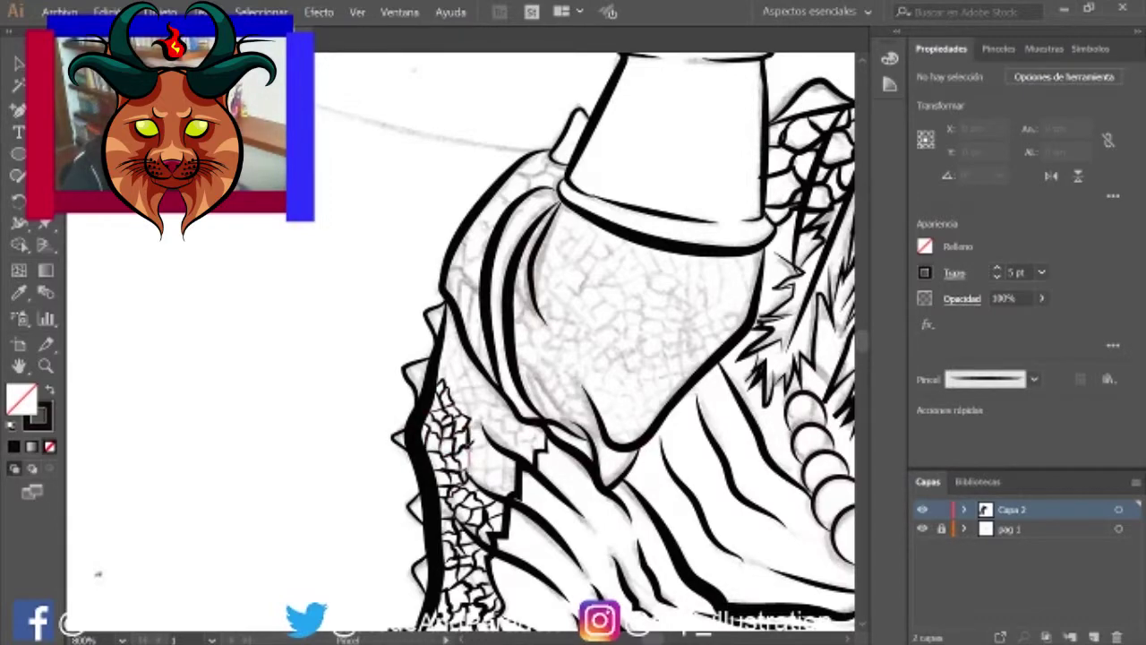
left_click_drag(488, 483, 224, 371)
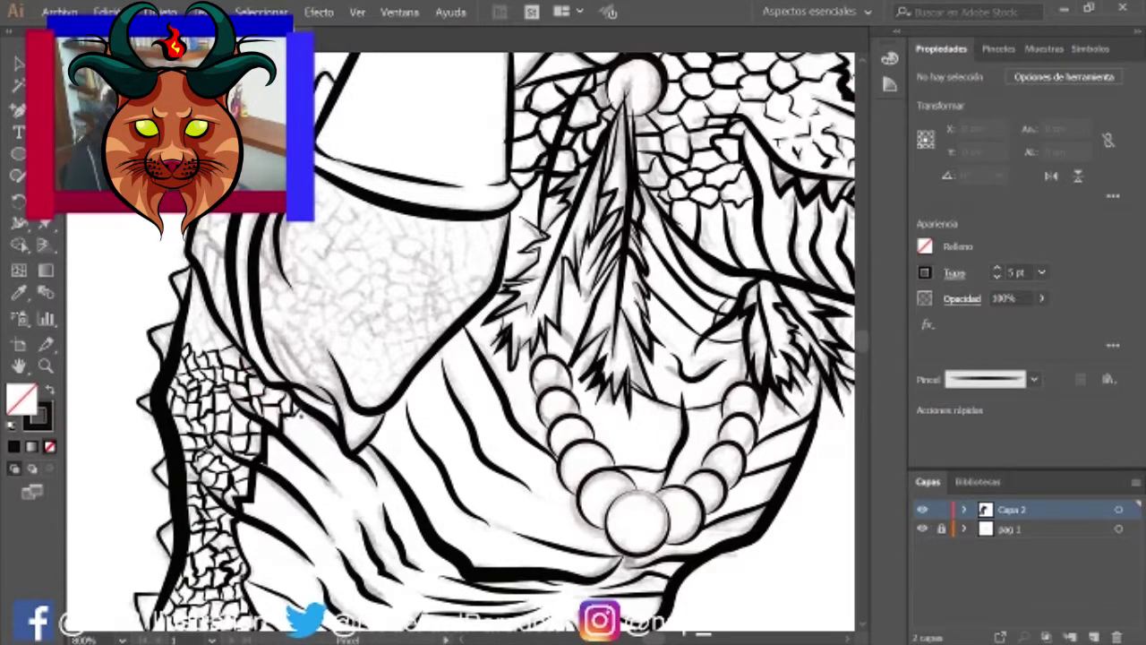
left_click_drag(283, 385, 310, 422)
Step: Ink the scales on the shoulder strip and along the rear edge of the raised upper arm with a 5 pt stroke
scroll(388, 392, "down", 4)
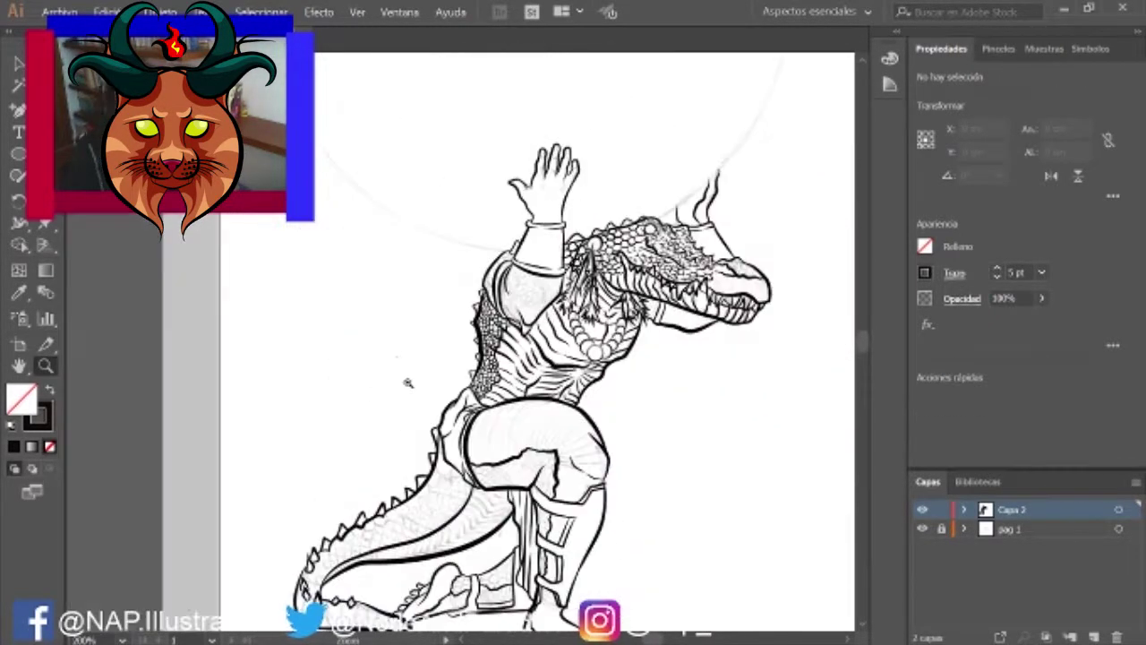
scroll(444, 330, "up", 4)
key("b")
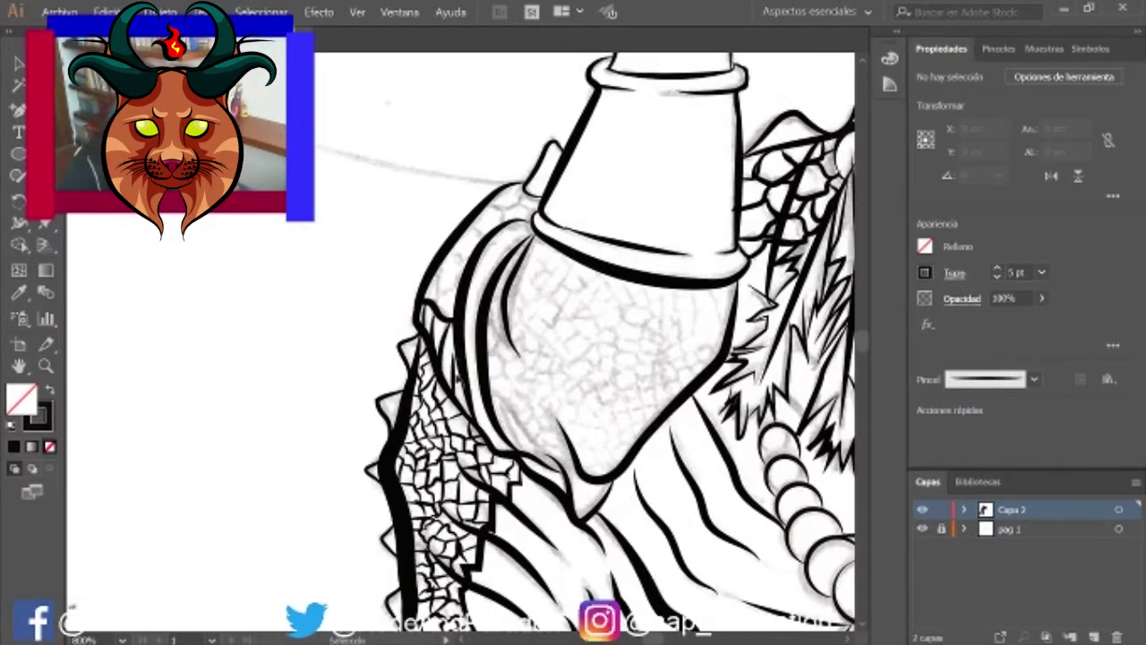
left_click_drag(542, 278, 556, 295)
mouse_move(546, 470)
left_mouse_down()
mouse_move(508, 407)
mouse_move(512, 337)
mouse_move(537, 315)
mouse_move(535, 367)
mouse_move(536, 319)
mouse_move(566, 308)
left_mouse_up()
left_click_drag(545, 256, 590, 304)
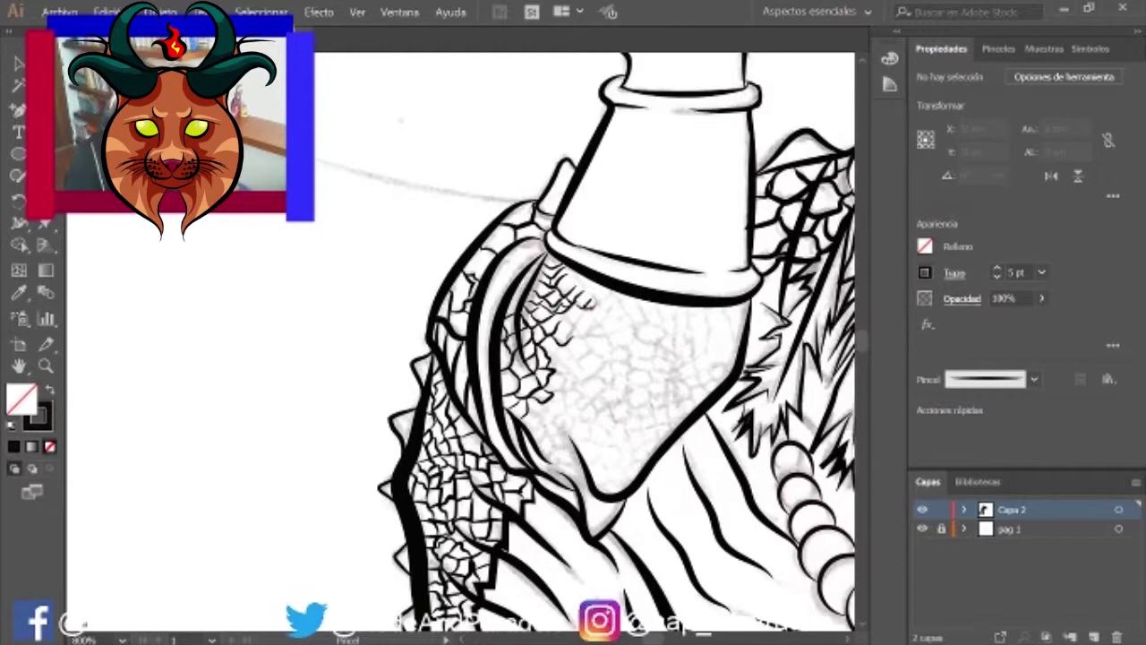
Step: Fill the raised upper arm below the cuff with small irregular scales down to the elbow, using a 5 pt stroke
scroll(573, 275, "right", 4)
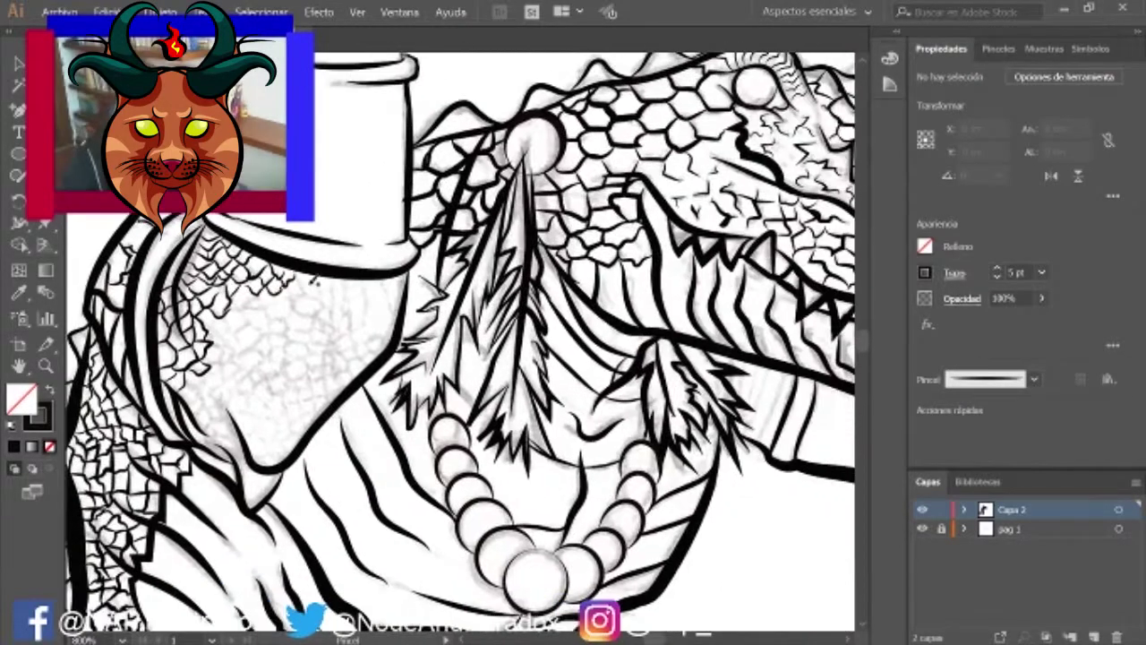
scroll(323, 250, "down", 1)
scroll(322, 250, "left", 2)
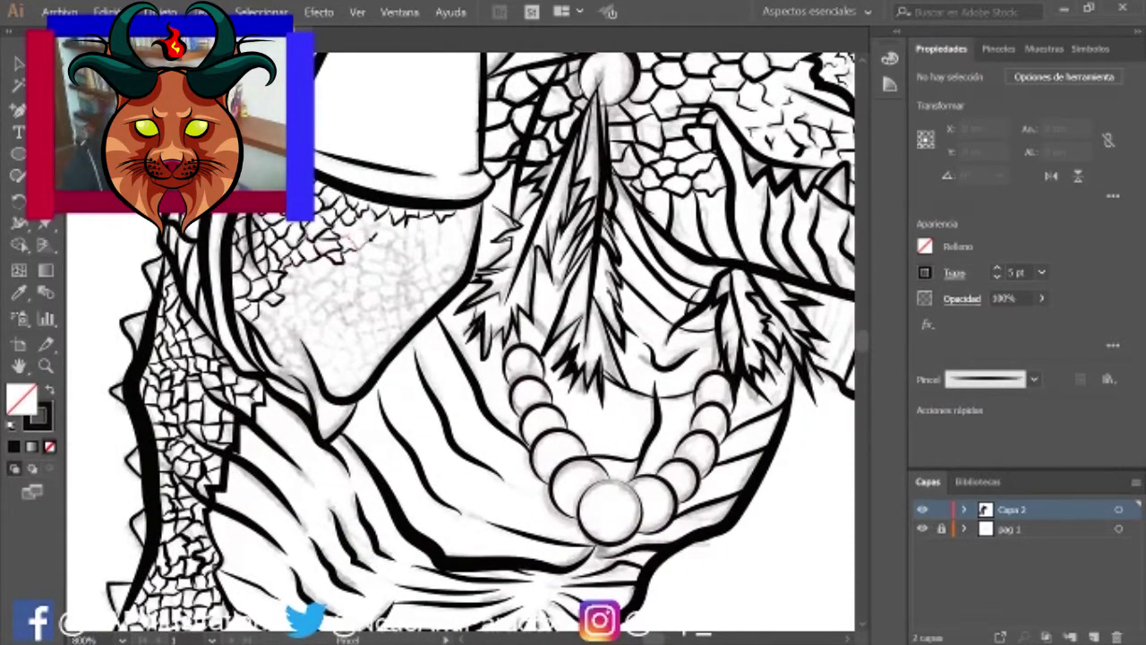
left_click_drag(367, 247, 416, 225)
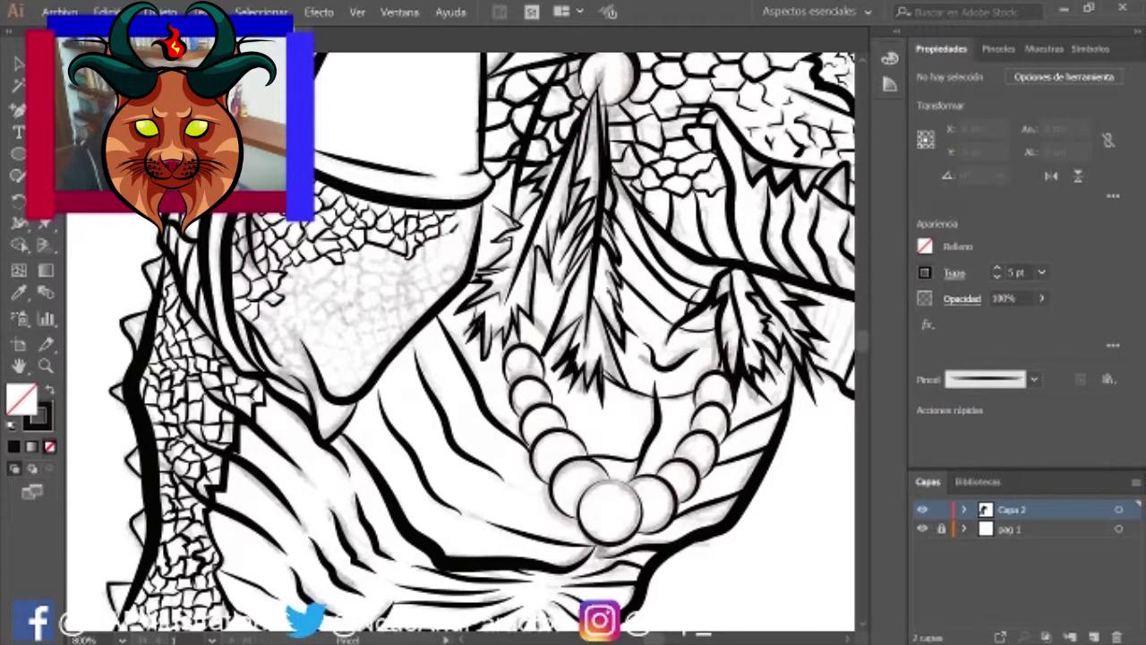
scroll(461, 340, "down", 1)
scroll(461, 340, "left", 3)
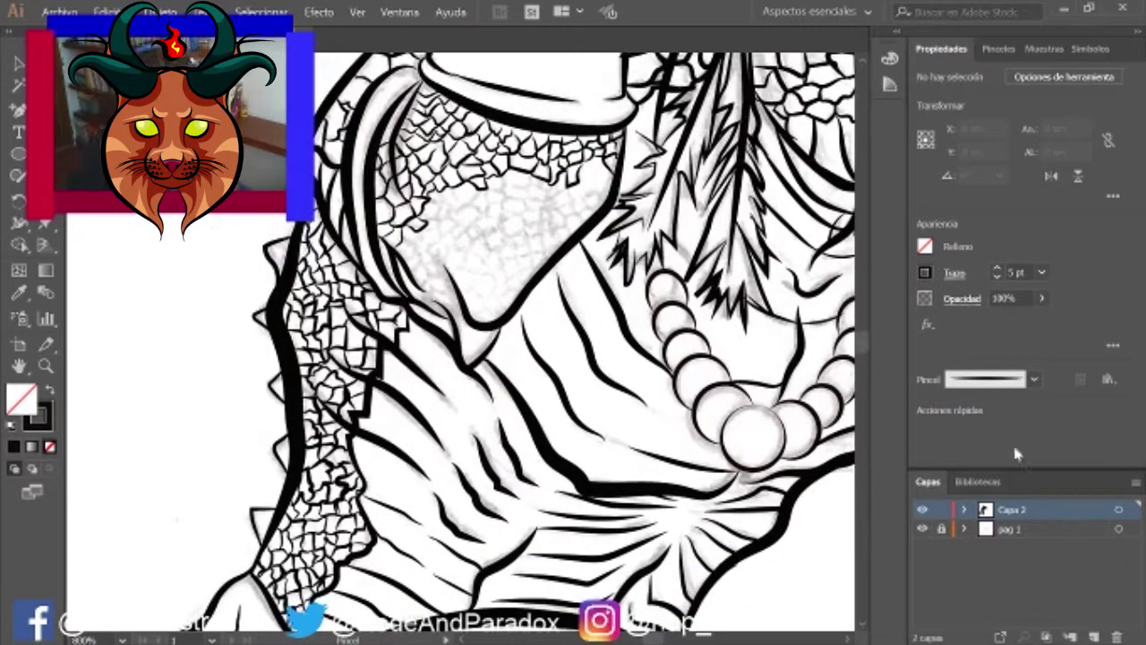
left_click_drag(528, 184, 576, 193)
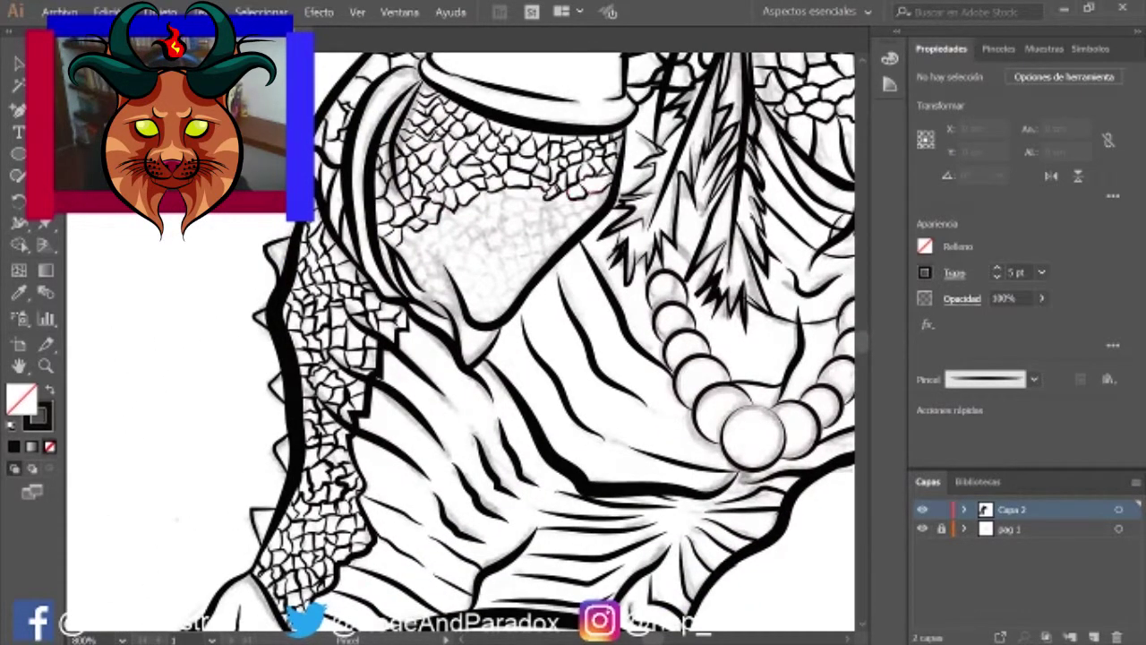
scroll(461, 340, "down", 1)
scroll(461, 340, "left", 1)
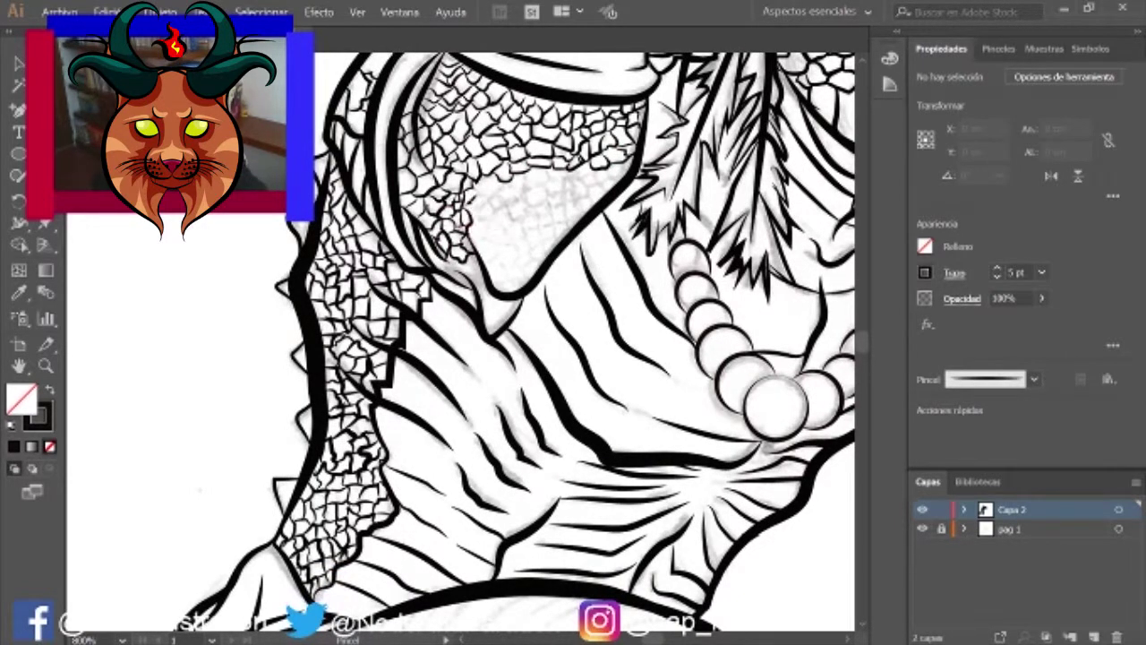
left_click_drag(507, 188, 550, 179)
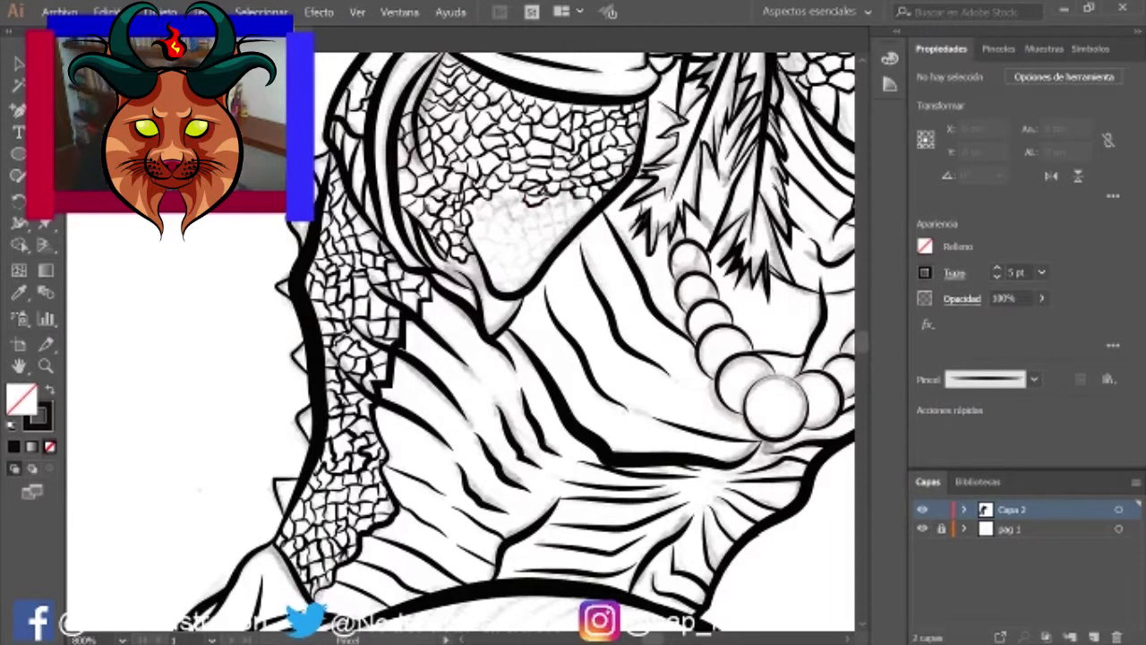
left_click_drag(476, 221, 585, 199)
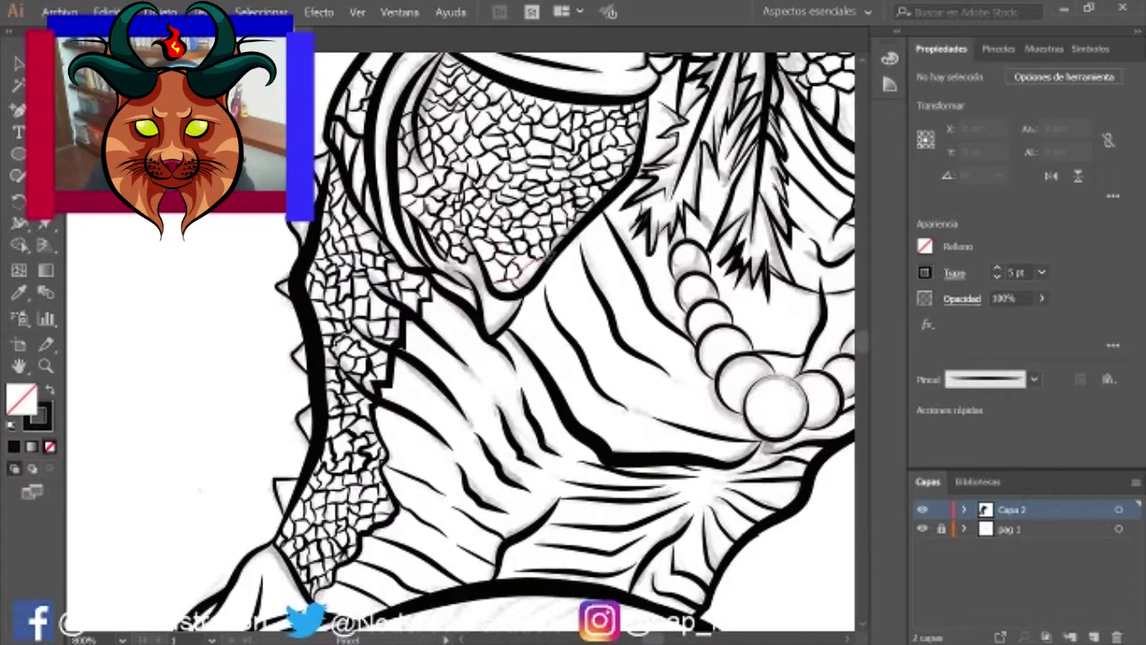
Step: Ink the overlapping scales on the lower side of the bent thigh, inside its thick outline, with a 5 pt stroke
key("ctrl+0")
key("z")
left_click_drag(573, 322, 680, 322)
scroll(461, 340, "down", 2)
key("b")
mouse_move(360, 223)
left_mouse_down()
mouse_move(391, 240)
mouse_move(533, 204)
left_mouse_up()
left_click_drag(385, 273, 491, 231)
left_click_drag(434, 300, 515, 211)
left_click_drag(537, 340, 367, 358)
mouse_move(289, 309)
left_mouse_down()
mouse_move(328, 287)
mouse_move(393, 313)
left_mouse_up()
mouse_move(351, 268)
left_mouse_down()
mouse_move(400, 206)
mouse_move(386, 294)
mouse_move(412, 269)
left_mouse_up()
mouse_move(403, 322)
left_mouse_down()
mouse_move(435, 286)
mouse_move(386, 219)
left_mouse_up()
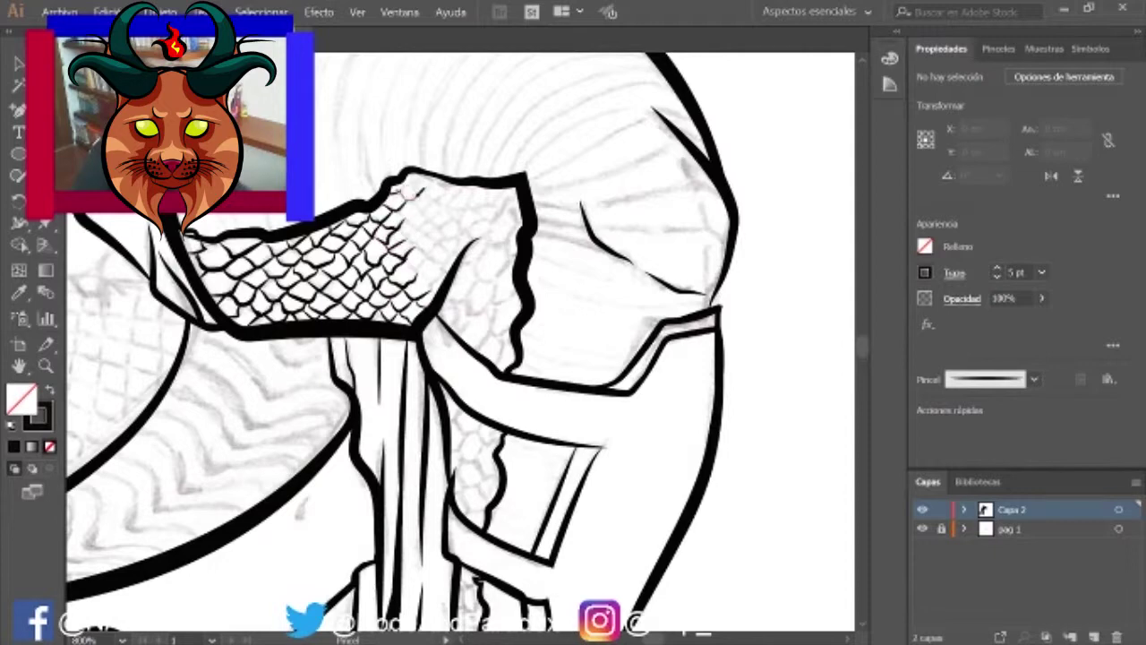
Step: Extend the 5 pt scales to the wavy edge beside the knee and down to the upper shin guard strap
mouse_move(446, 170)
left_mouse_down()
mouse_move(407, 229)
mouse_move(415, 292)
left_mouse_up()
left_click_drag(465, 253, 428, 274)
mouse_move(467, 175)
left_mouse_down()
mouse_move(414, 211)
mouse_move(432, 255)
mouse_move(448, 242)
left_mouse_up()
left_click_drag(506, 204, 453, 255)
mouse_move(518, 179)
left_mouse_down()
mouse_move(468, 217)
mouse_move(501, 260)
mouse_move(444, 299)
left_mouse_up()
mouse_move(512, 279)
left_mouse_down()
mouse_move(444, 320)
mouse_move(466, 367)
left_mouse_up()
left_click_drag(483, 306, 437, 315)
Step: Ink the polygonal scales in the openings between the straps on the front leg's shin with a 5 pt stroke
left_click(403, 368, "alt")
key("b")
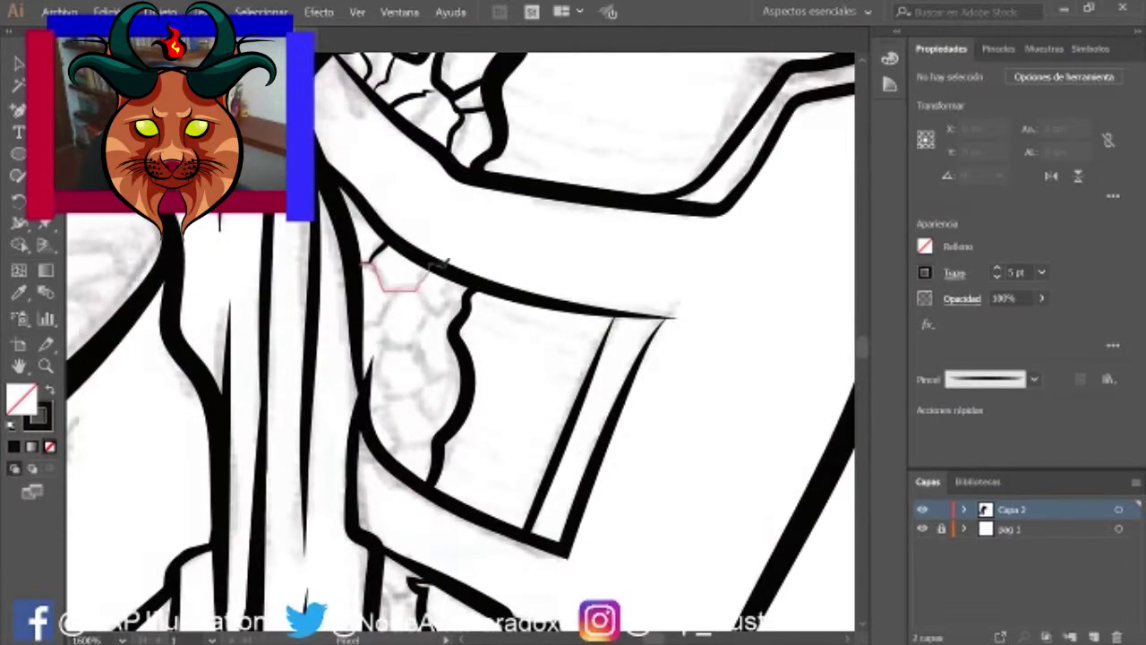
mouse_move(422, 291)
left_mouse_down()
mouse_move(385, 367)
mouse_move(426, 411)
left_mouse_up()
left_click_drag(367, 376, 394, 449)
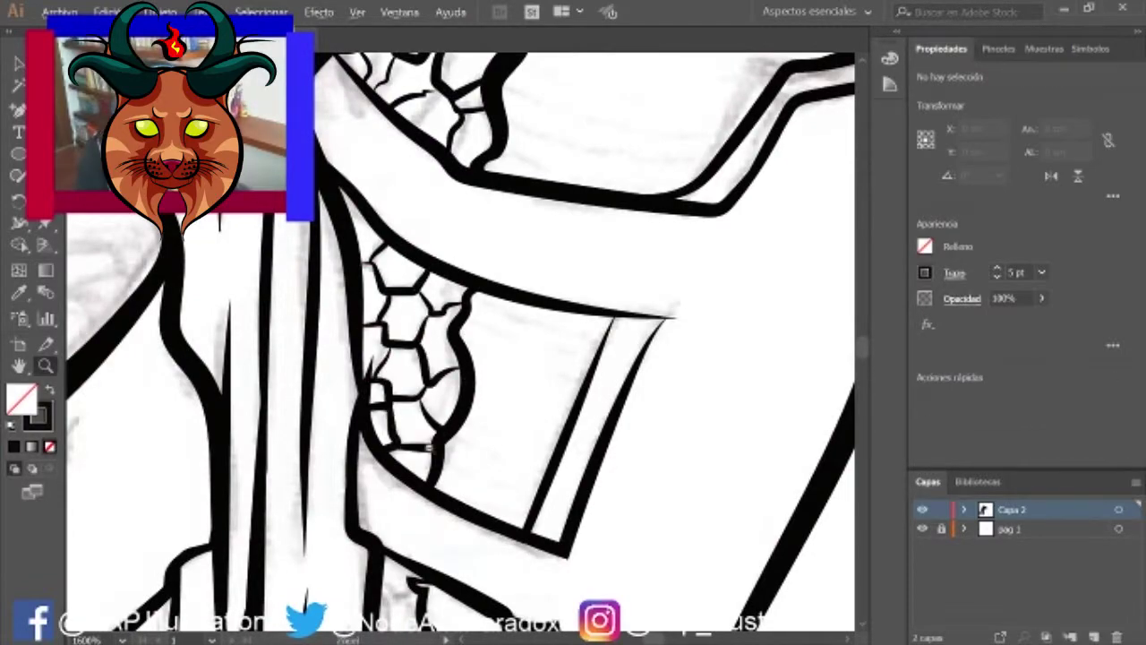
key("ctrl+minus")
scroll(465, 269, "down", 3)
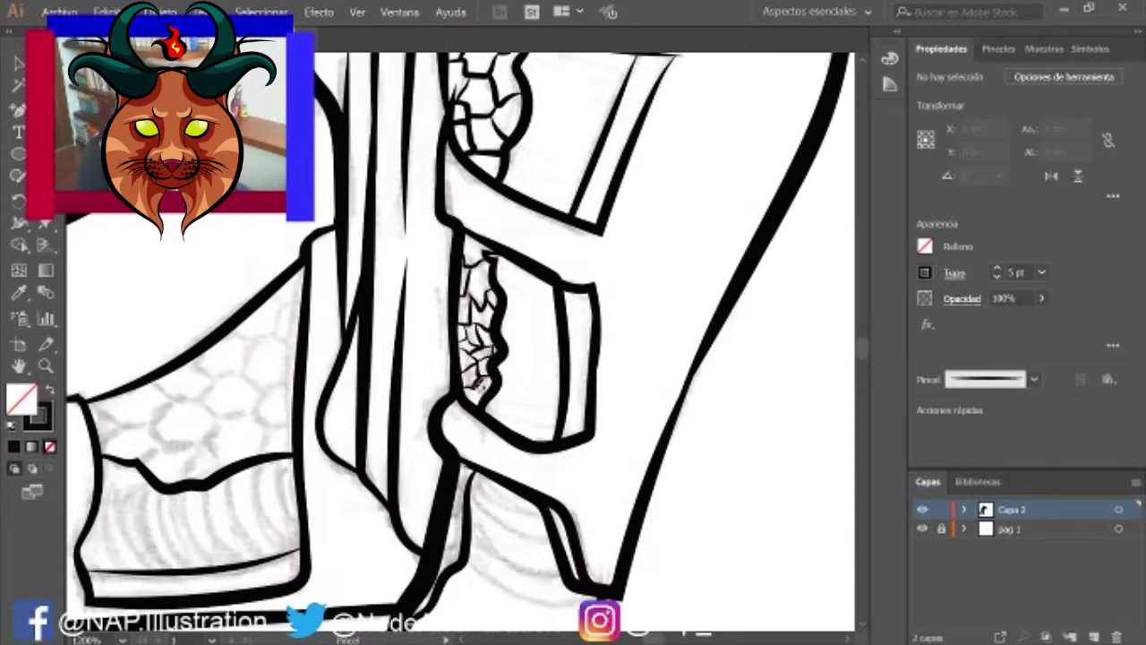
Step: Ink the curved skin folds at the ankle and in the openings between the shin straps with a 4 pt stroke
scroll(474, 398, "down", 3)
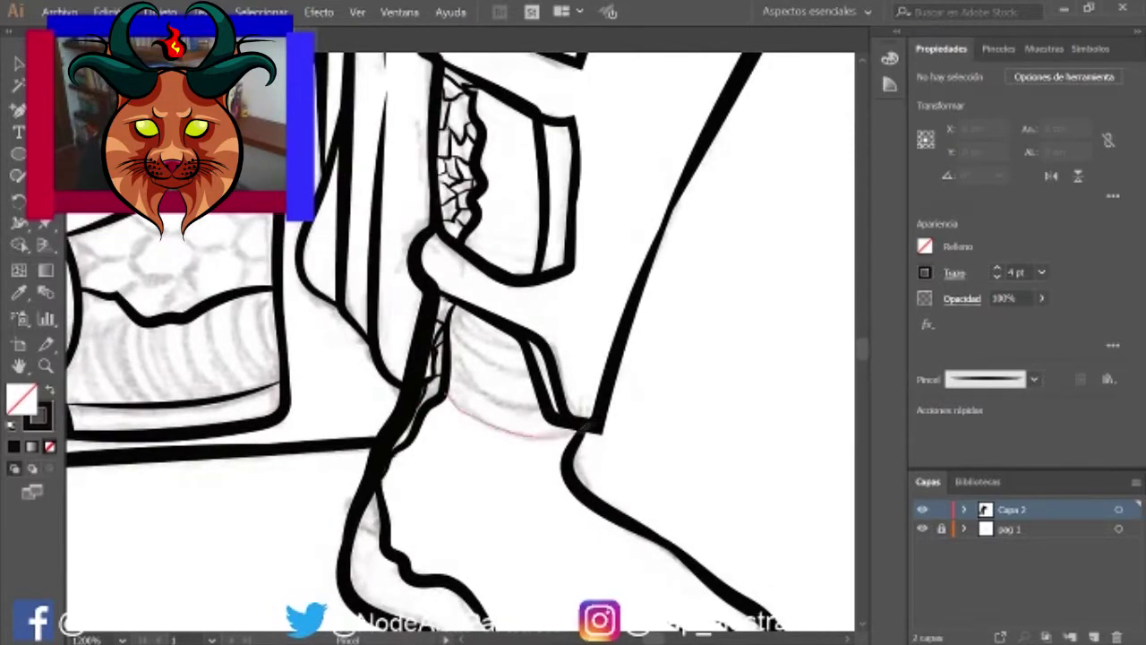
scroll(387, 201, "right", 3)
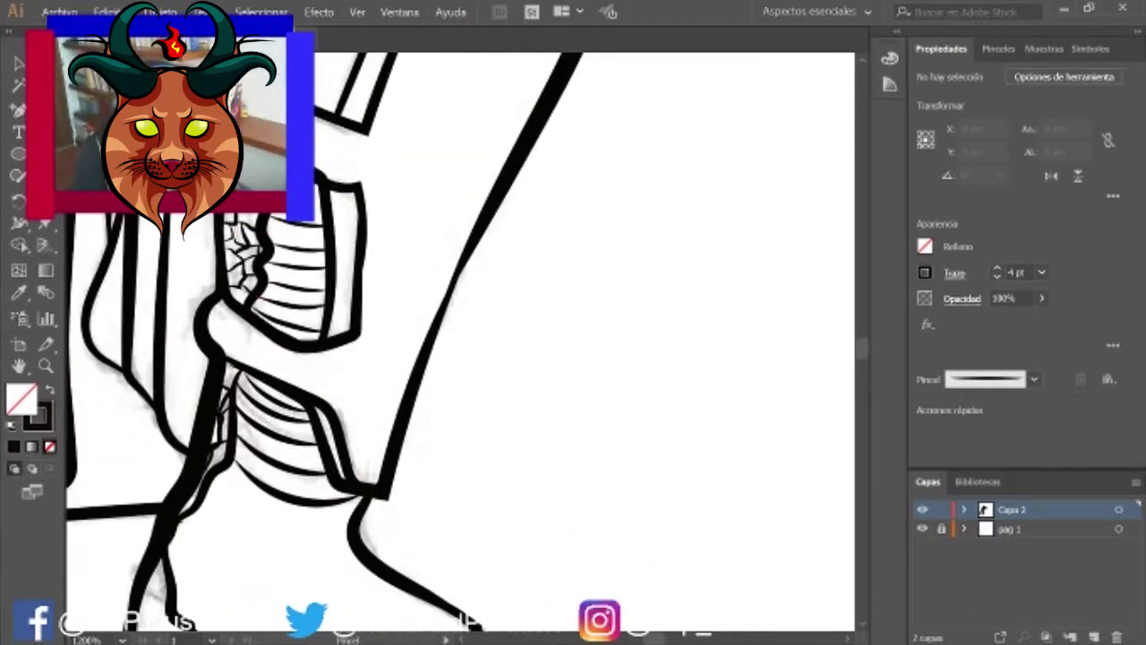
scroll(387, 201, "up", 3)
left_click_drag(236, 347, 288, 354)
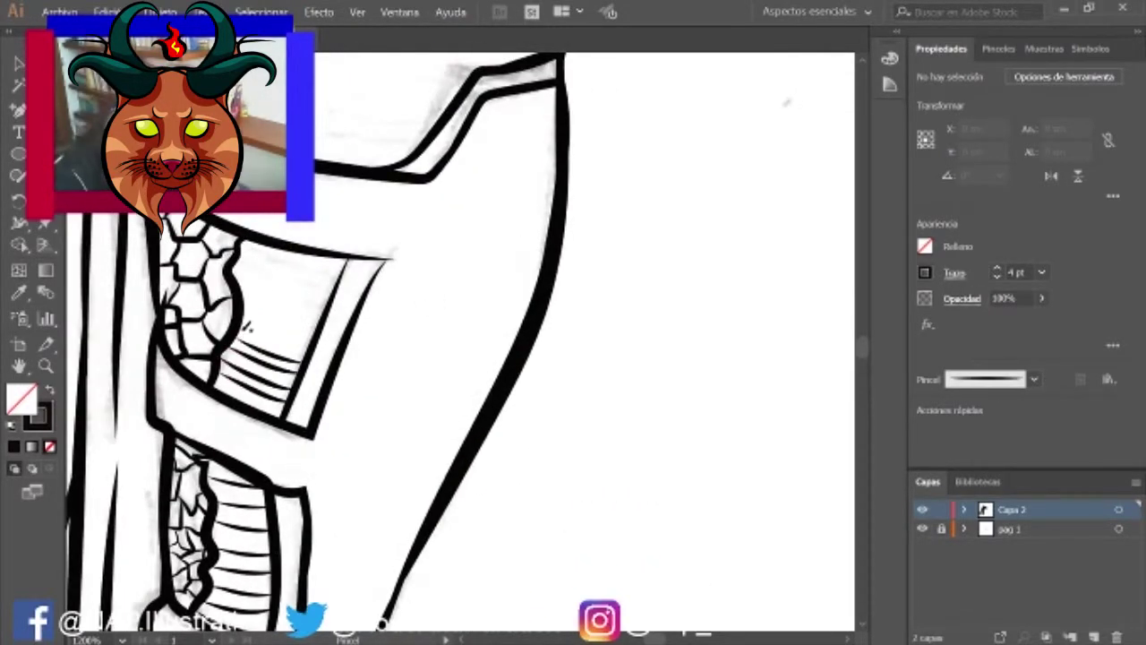
Step: Ink the skin folds across the bent knee above the shin guard with 4 pt and 5 pt strokes
scroll(291, 232, "down", 3)
scroll(191, 404, "left", 3)
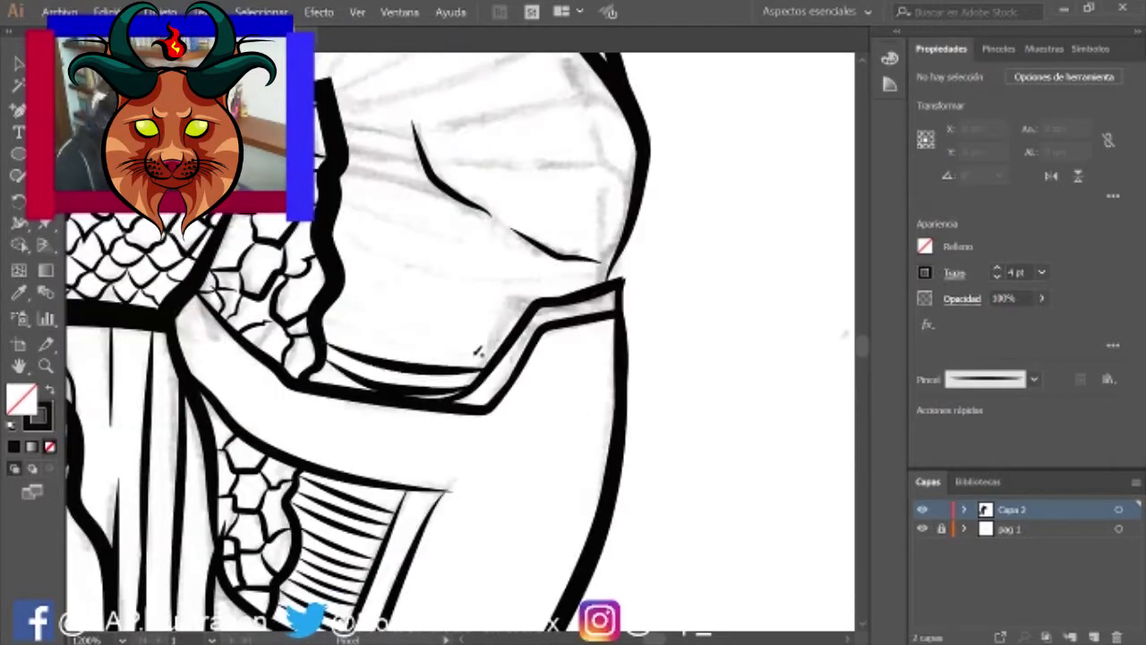
scroll(332, 218, "up", 2)
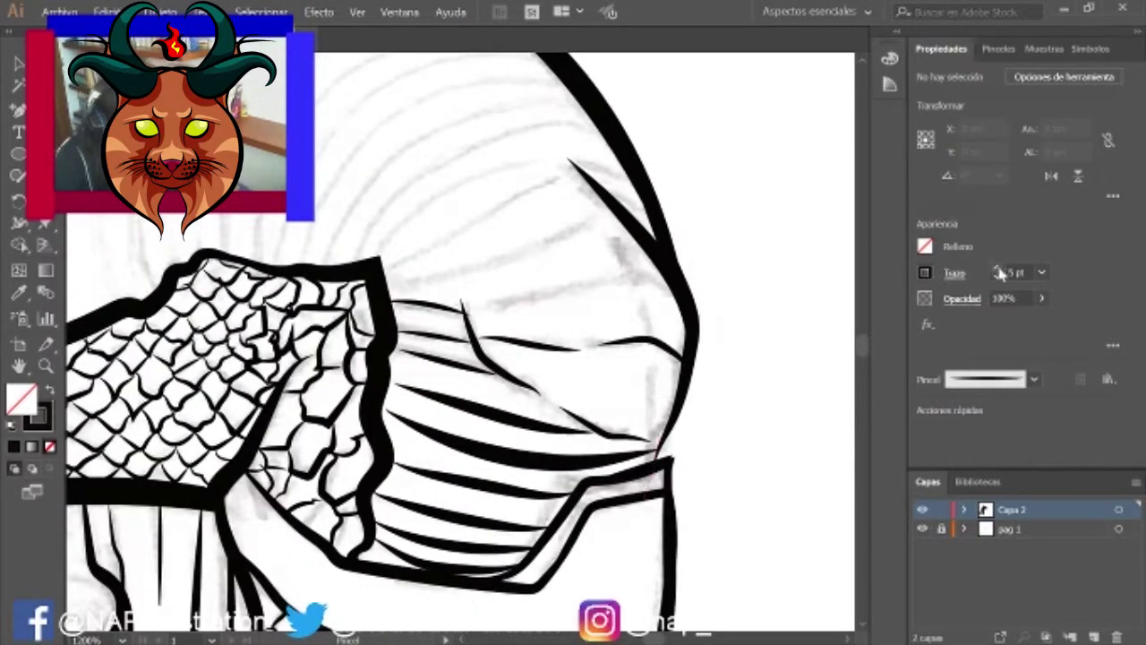
left_click_drag(651, 367, 639, 488)
left_click_drag(643, 302, 654, 347)
scroll(620, 270, "up", 2)
scroll(620, 270, "left", 2)
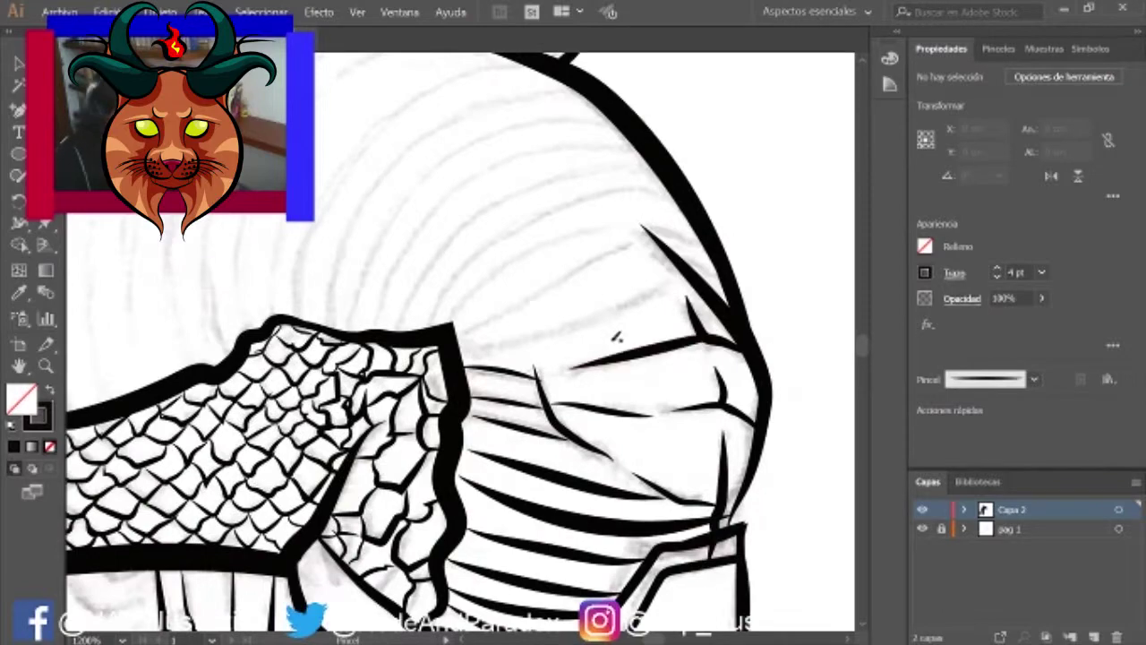
Step: Ink the folds fanning from the scale panel's corner over the front of the thigh, reducing the stroke to 3 pt
left_click_drag(467, 339, 659, 287)
left_click_drag(466, 331, 631, 242)
scroll(454, 323, "up", 3)
scroll(454, 323, "left", 3)
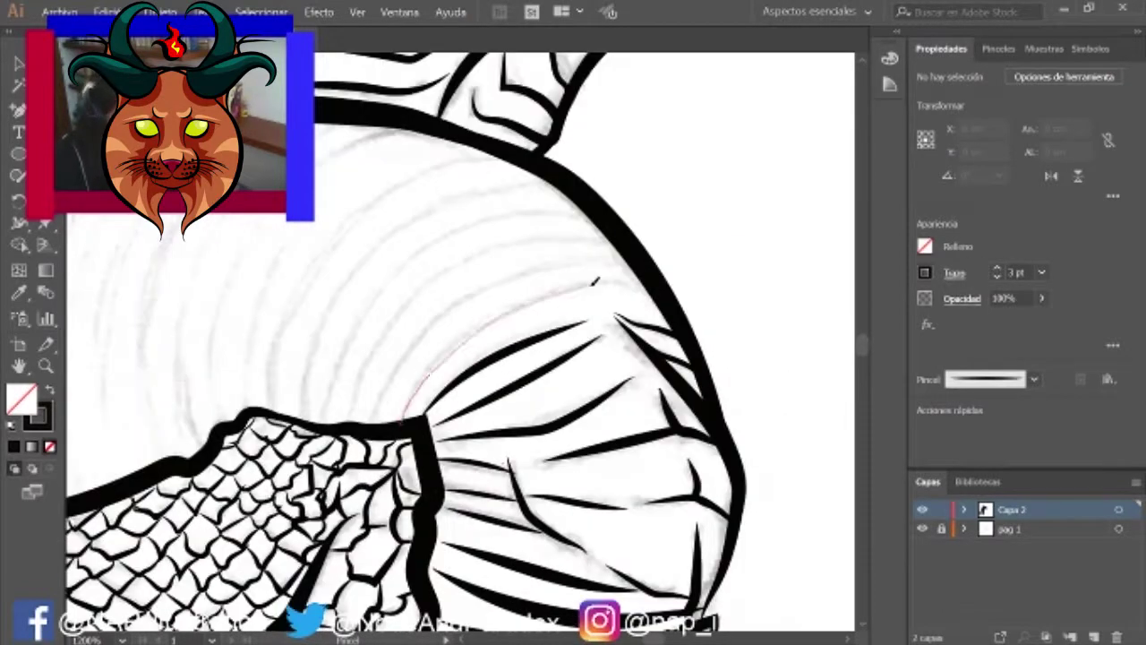
left_click_drag(503, 452, 764, 275)
left_click_drag(492, 451, 768, 247)
left_click_drag(462, 452, 727, 231)
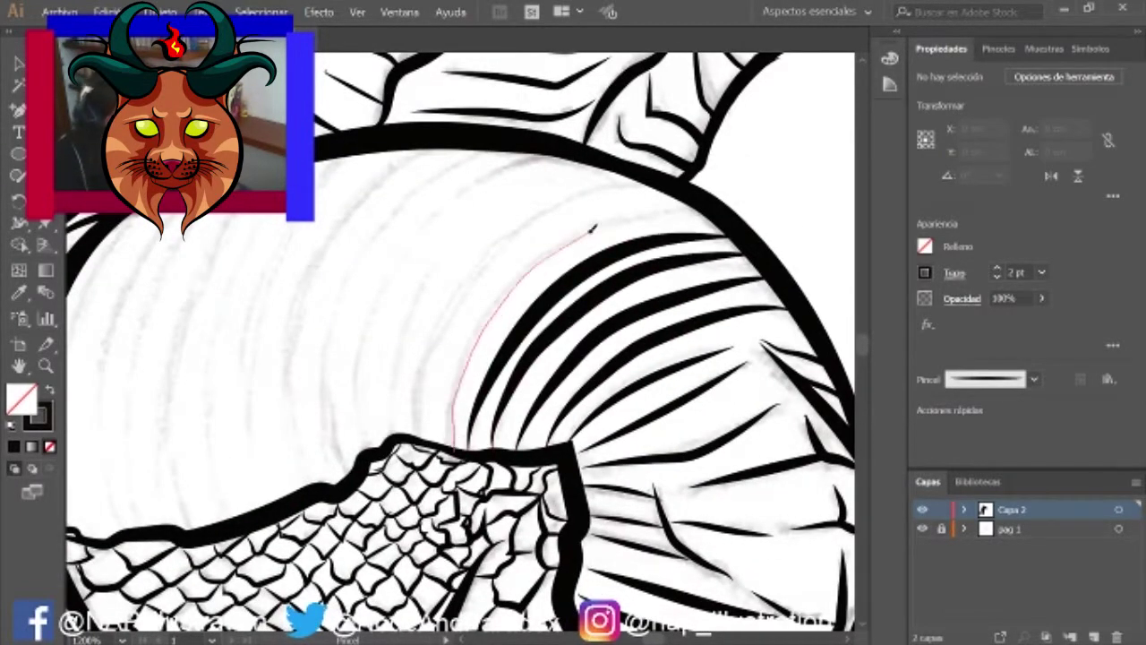
Step: Continue the curved folds across the middle of the thigh, from the scale panel to the upper outline, with a 2 pt stroke
left_click_drag(590, 228, 592, 225)
scroll(558, 397, "left", 4)
left_click_drag(552, 448, 696, 186)
left_click_drag(525, 466, 713, 163)
left_click_drag(475, 493, 655, 159)
scroll(466, 483, "up", 1)
scroll(465, 483, "left", 1)
mouse_move(455, 534)
left_mouse_down()
mouse_move(437, 463)
mouse_move(555, 199)
left_mouse_up()
left_click_drag(421, 577, 407, 518)
left_click_drag(491, 219, 494, 213)
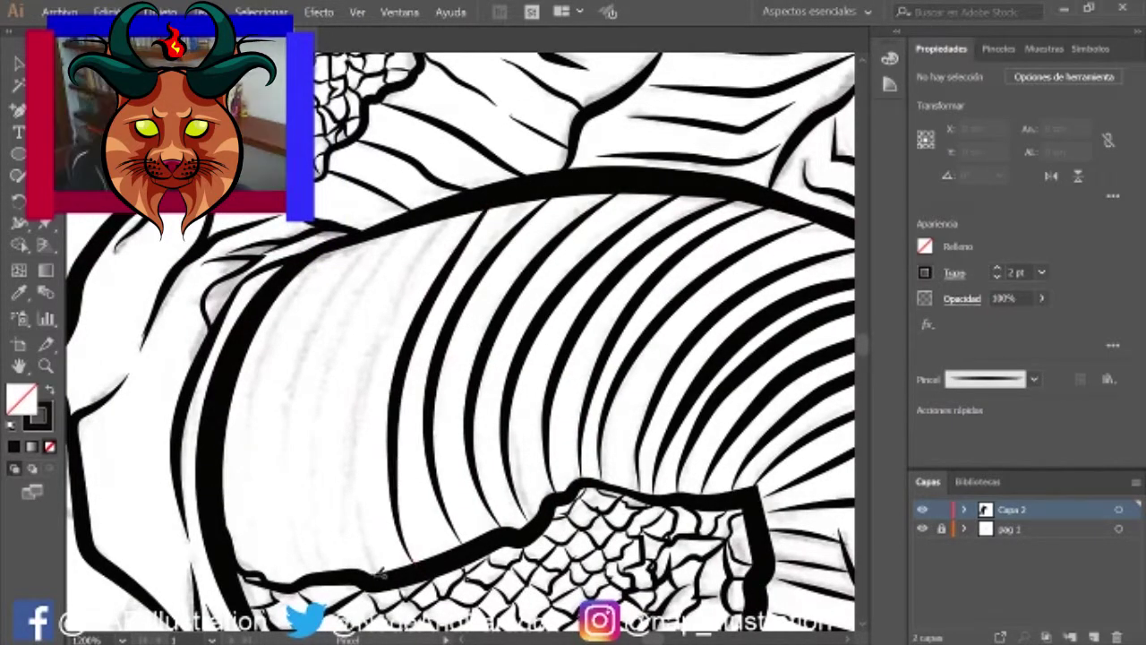
Step: Ink the remaining curved folds at the hip end of the thigh with a 2 pt stroke
left_click_drag(389, 584, 453, 218)
left_click_drag(336, 579, 416, 229)
left_click_drag(296, 582, 385, 237)
left_click_drag(269, 589, 301, 262)
Step: Ink the hexagonal scales and the curved folds below them on the kneeling rear leg's shin with a 5 pt stroke
key("ctrl+0")
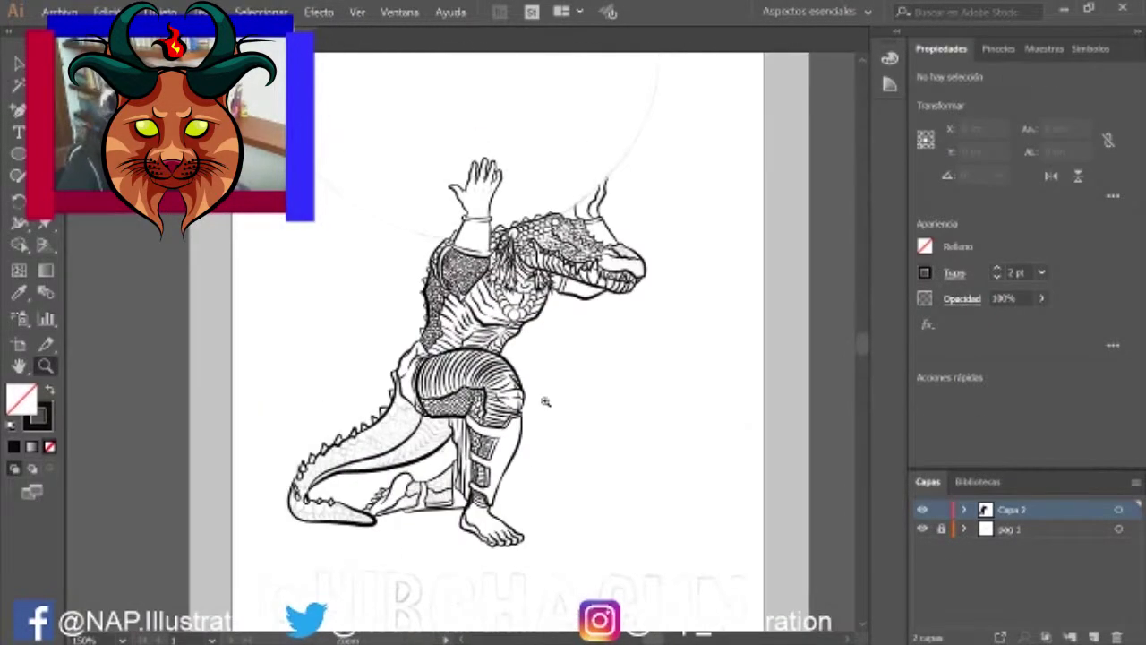
scroll(542, 402, "up", 5)
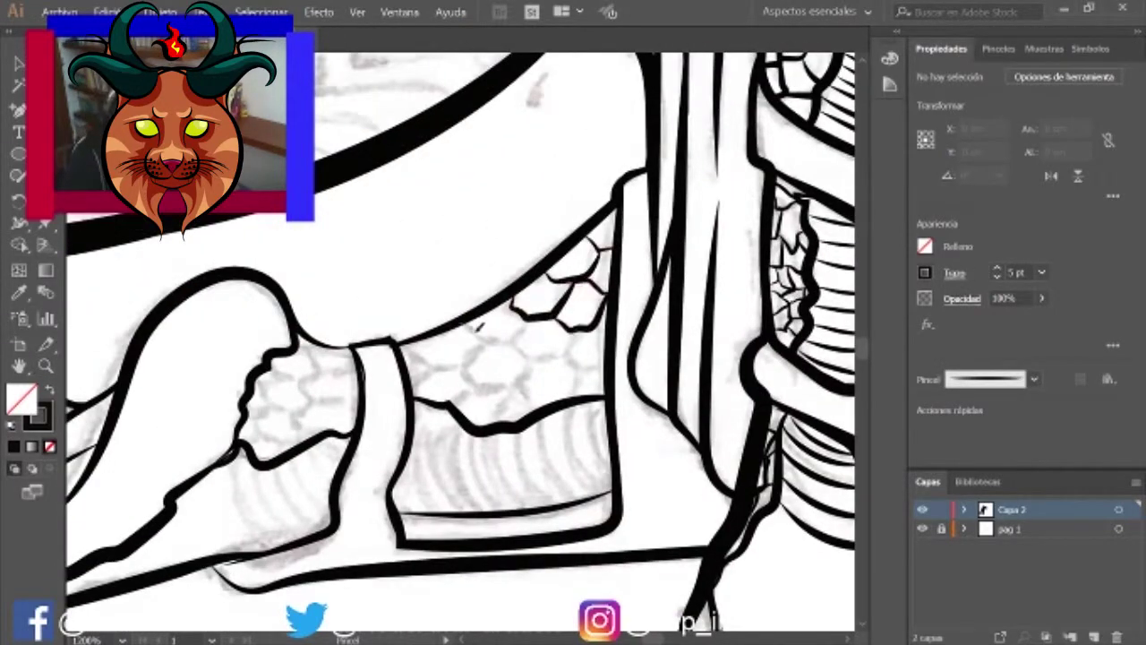
left_click_drag(448, 334, 405, 345)
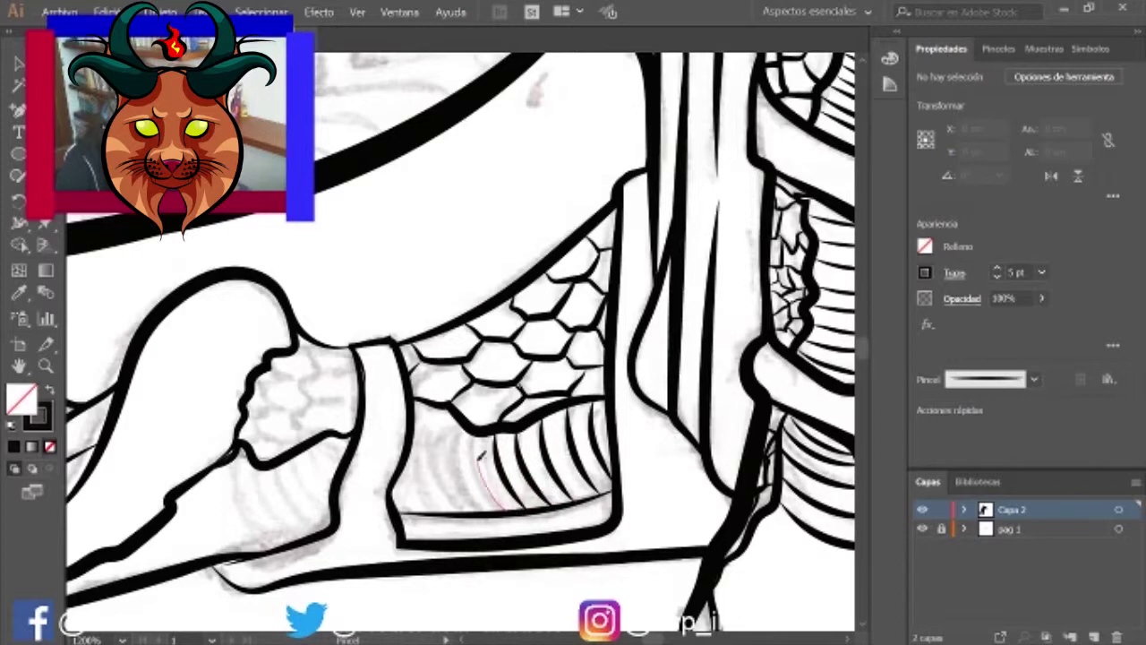
Step: Ink the curved folds and scales at the rear leg's ankle, beside the strap, with a 5 pt stroke
scroll(461, 340, "left", 2)
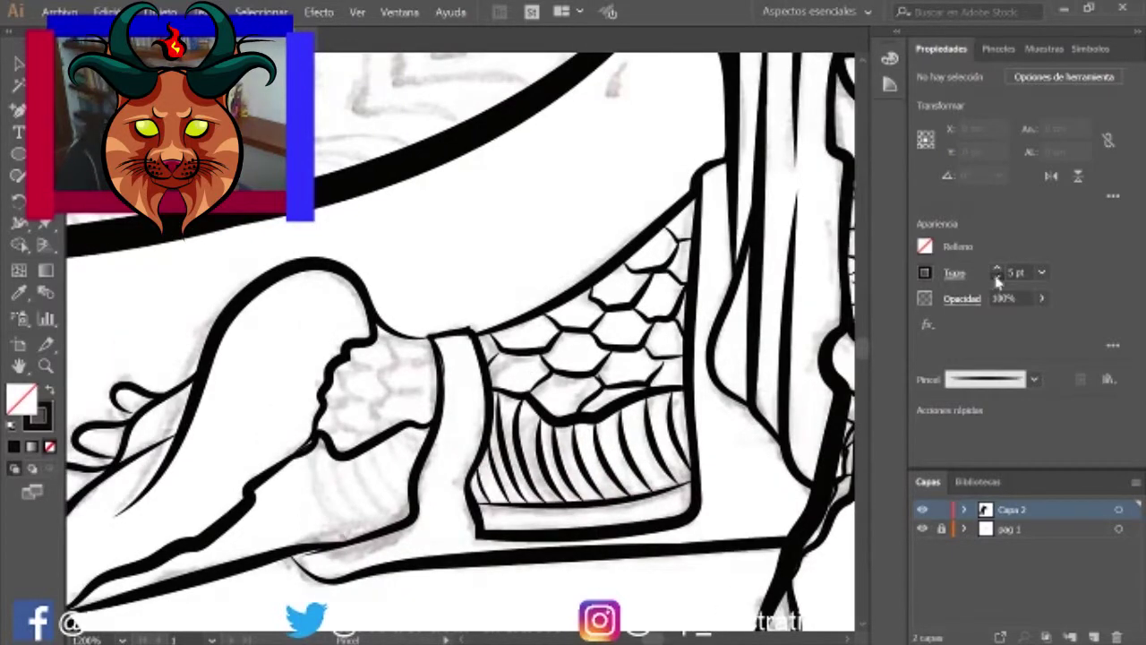
left_click_drag(312, 454, 351, 537)
key("]")
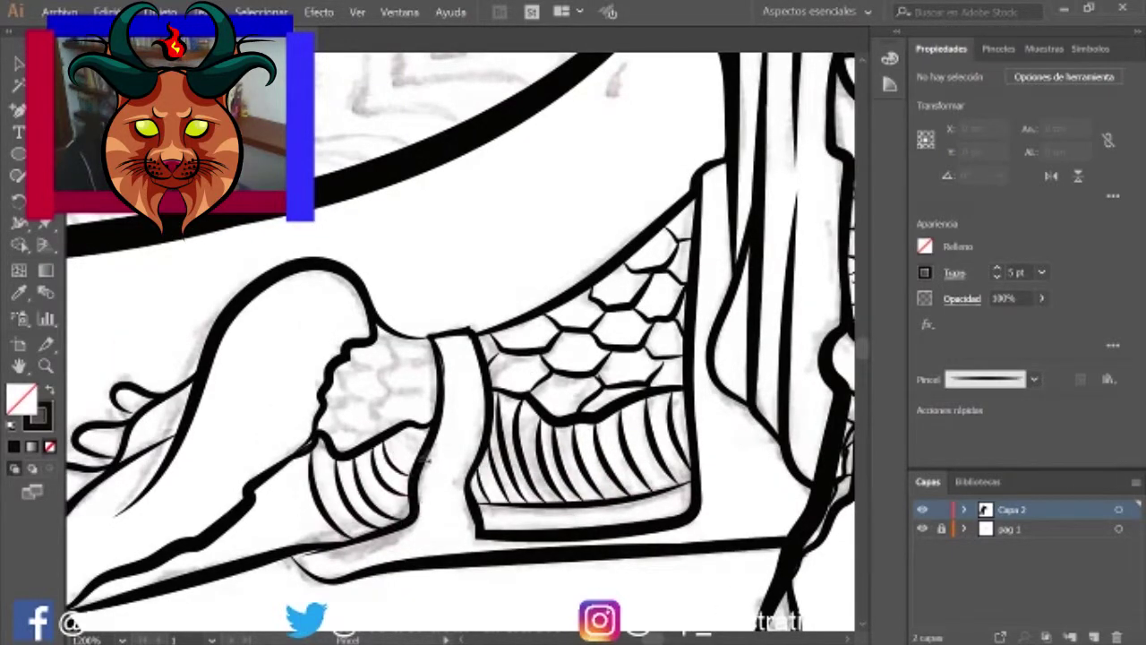
key("ctrl+z")
mouse_move(434, 444)
left_mouse_down()
mouse_move(432, 296)
mouse_move(414, 367)
left_mouse_up()
Step: Ink the wavy belly folds along the underside of the tail, from the leg to the inner bend, with a 3 pt stroke
scroll(453, 348, "down", 10)
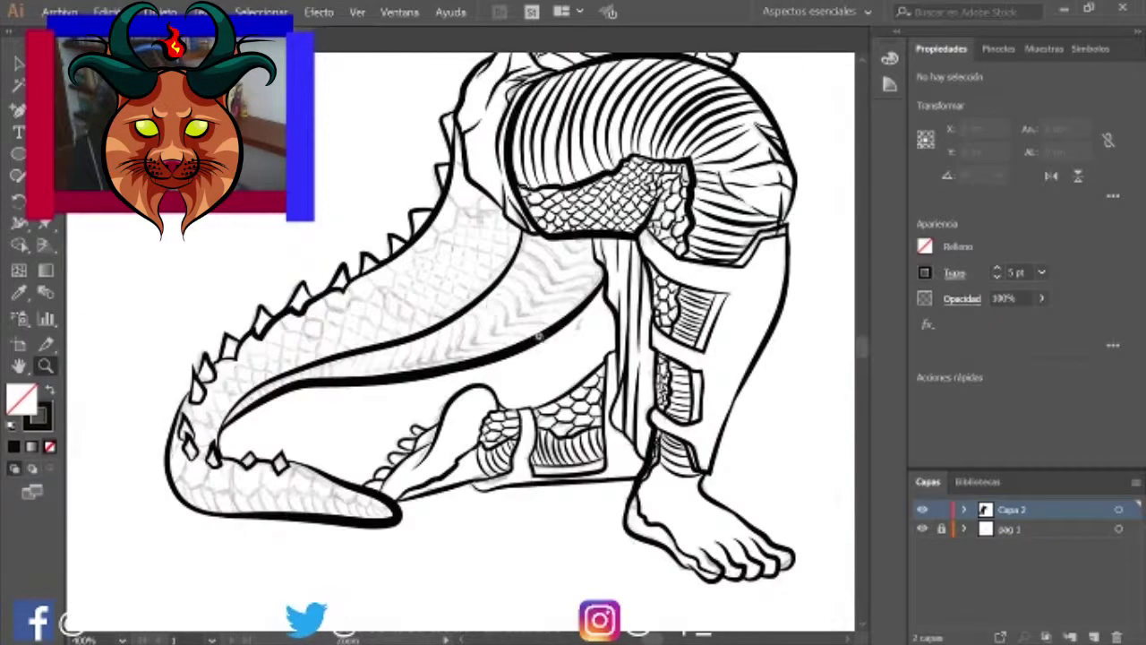
scroll(586, 231, "up", 8)
mouse_move(587, 231)
left_mouse_down()
mouse_move(630, 254)
mouse_move(646, 285)
left_mouse_up()
mouse_move(653, 324)
left_mouse_down()
mouse_move(564, 333)
mouse_move(653, 318)
mouse_move(593, 383)
mouse_move(580, 362)
left_mouse_up()
mouse_move(616, 330)
left_mouse_down()
mouse_move(581, 362)
mouse_move(591, 332)
left_mouse_up()
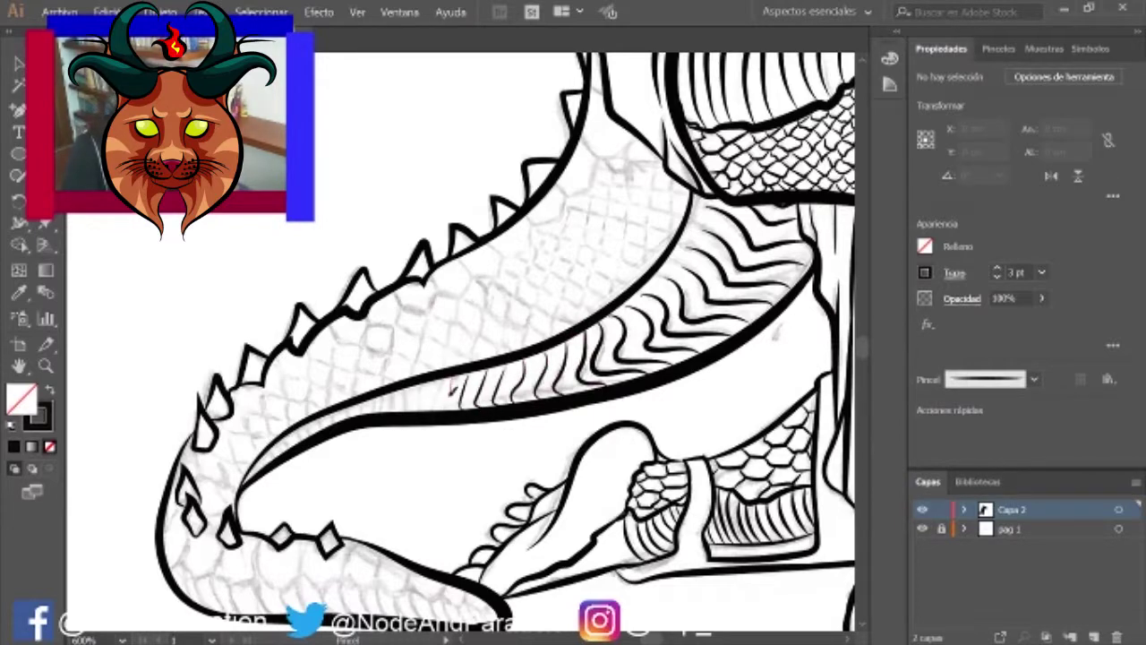
left_click_drag(452, 378, 438, 404)
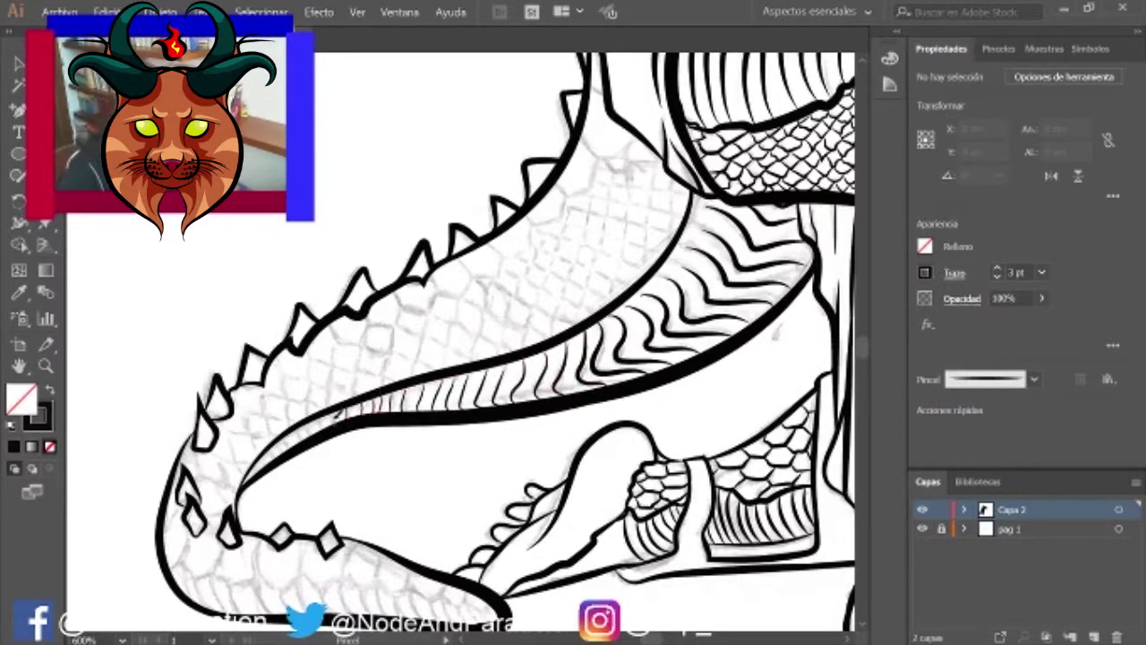
key("v")
left_click(350, 432)
left_click(452, 385)
key("n")
Step: Ink the row of pointed scales beneath the tail's dorsal spikes, from the hip around the bend, with a 5 pt stroke
scroll(461, 340, "up", 2)
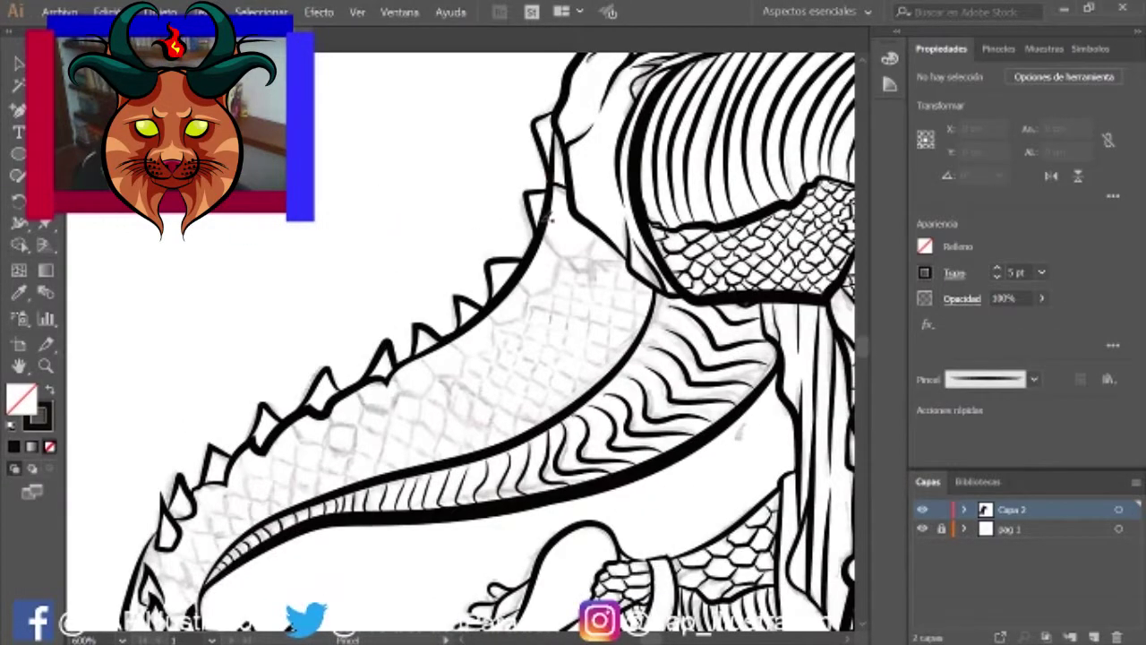
left_click_drag(562, 257, 526, 292)
scroll(461, 340, "down", 2)
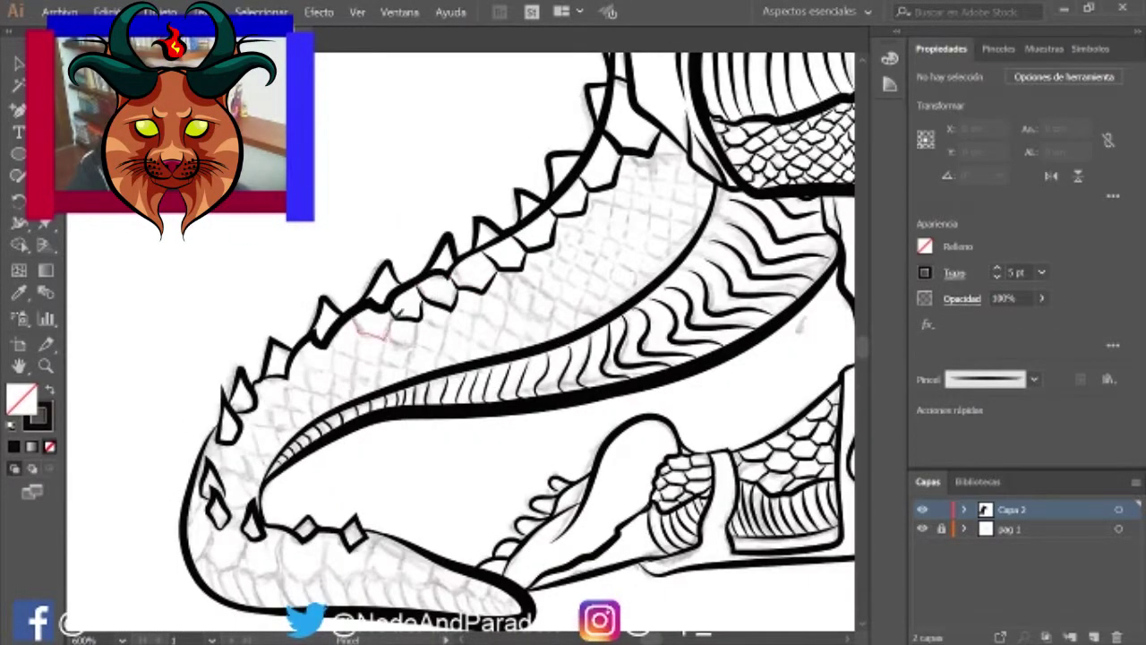
left_click_drag(259, 481, 218, 464)
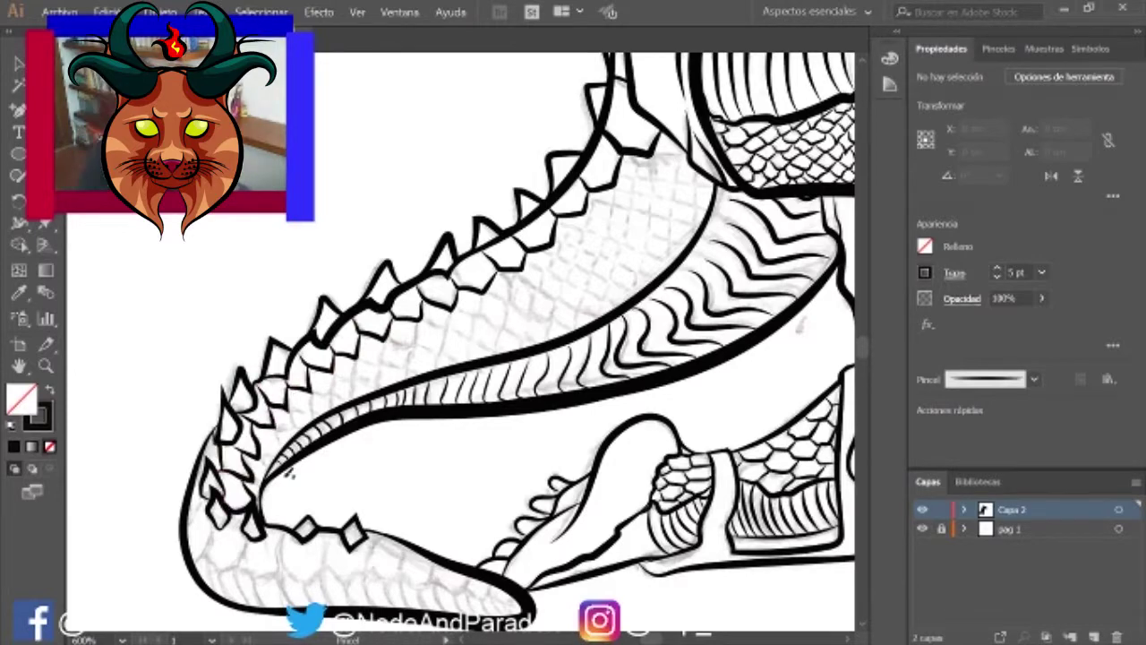
left_click_drag(213, 518, 199, 562)
left_click_drag(247, 516, 235, 524)
Step: Ink the grid of scales filling the tail between the dorsal scale row and the belly folds with a 3 pt stroke
left_click_drag(291, 426, 261, 478)
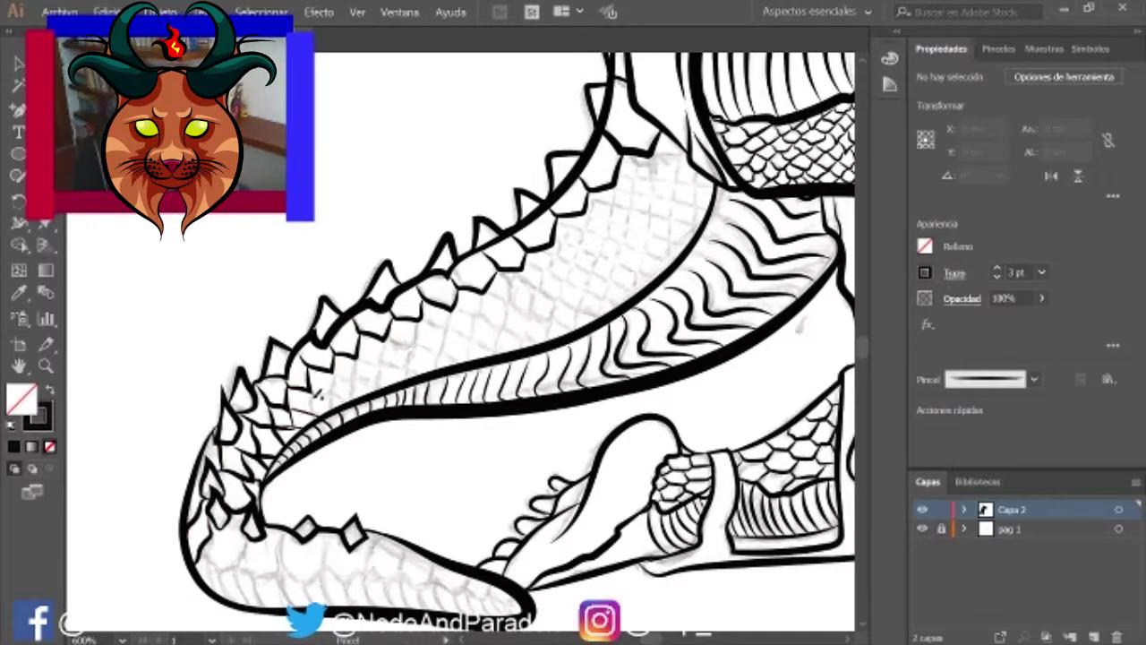
left_click_drag(316, 392, 356, 379)
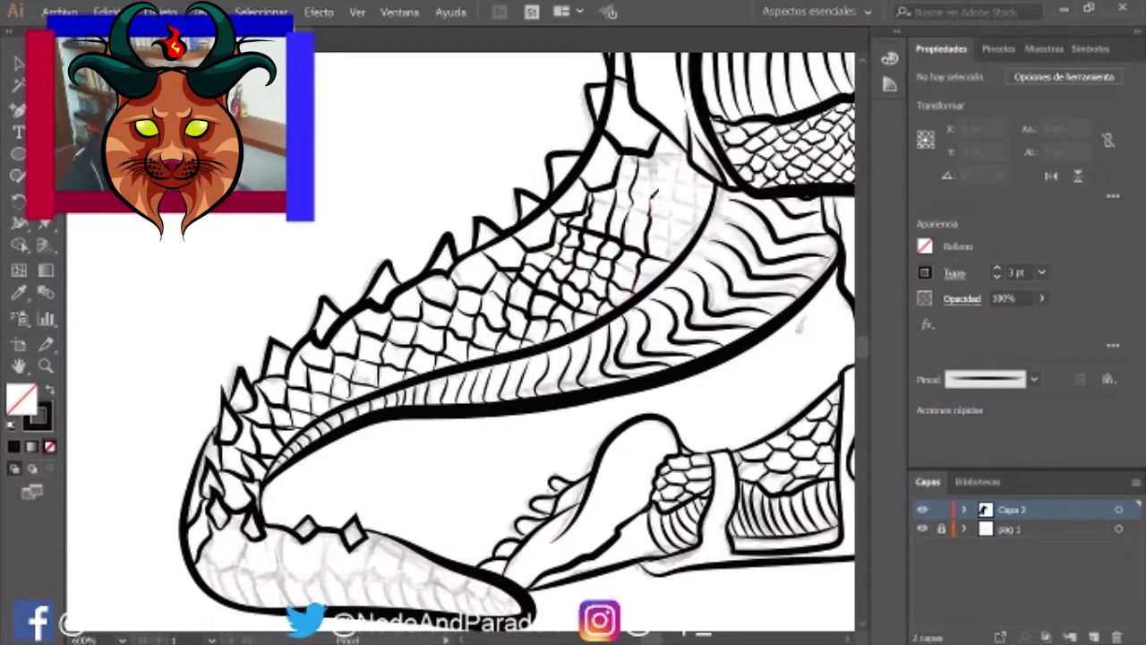
left_click_drag(587, 220, 660, 232)
left_click_drag(618, 189, 708, 209)
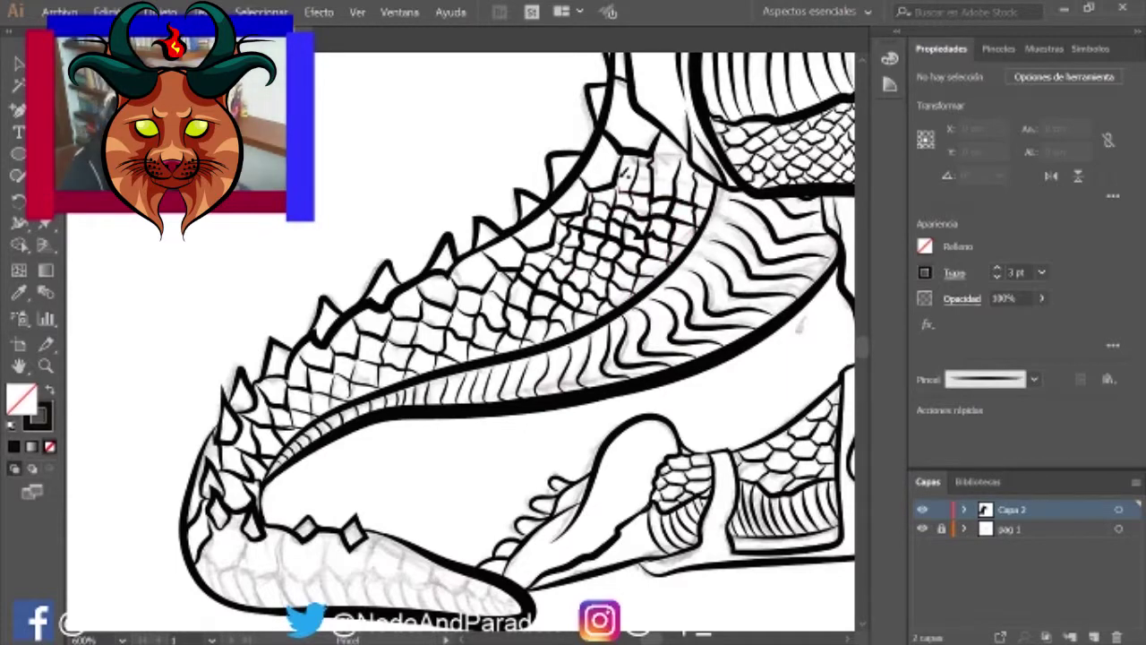
left_click_drag(626, 358, 717, 234)
Step: Set the stroke to 4 pt and ink the pointed scales and curved folds along the tail's tip section
left_click(996, 269)
mouse_move(333, 414)
left_mouse_down()
mouse_move(446, 421)
mouse_move(602, 476)
left_mouse_up()
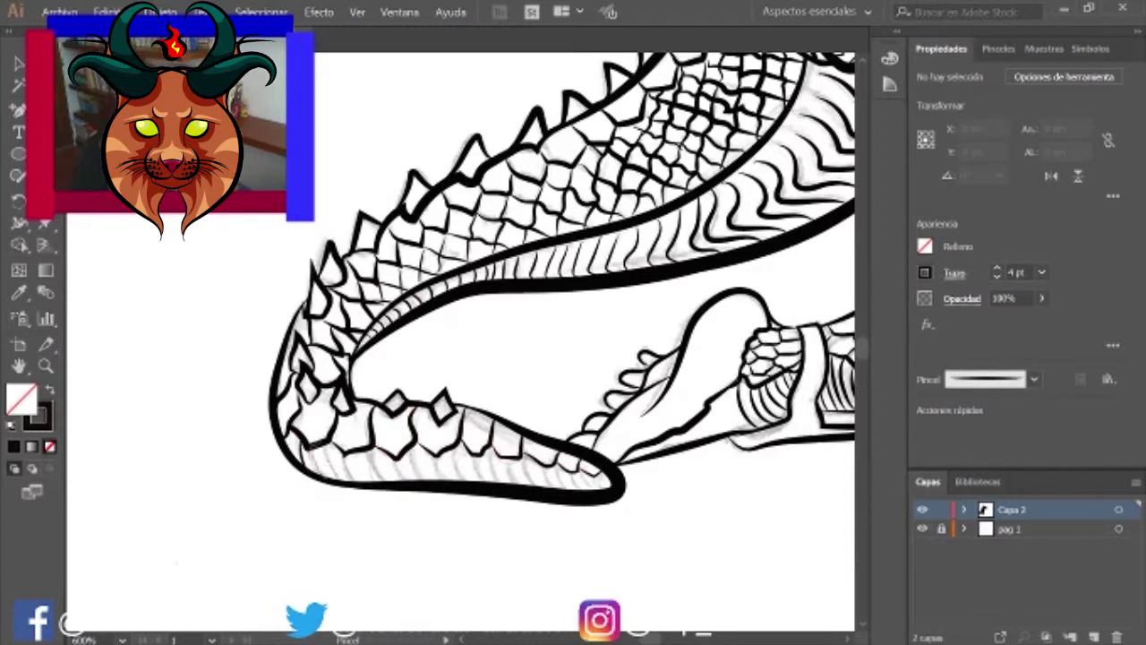
left_click_drag(331, 479, 425, 461)
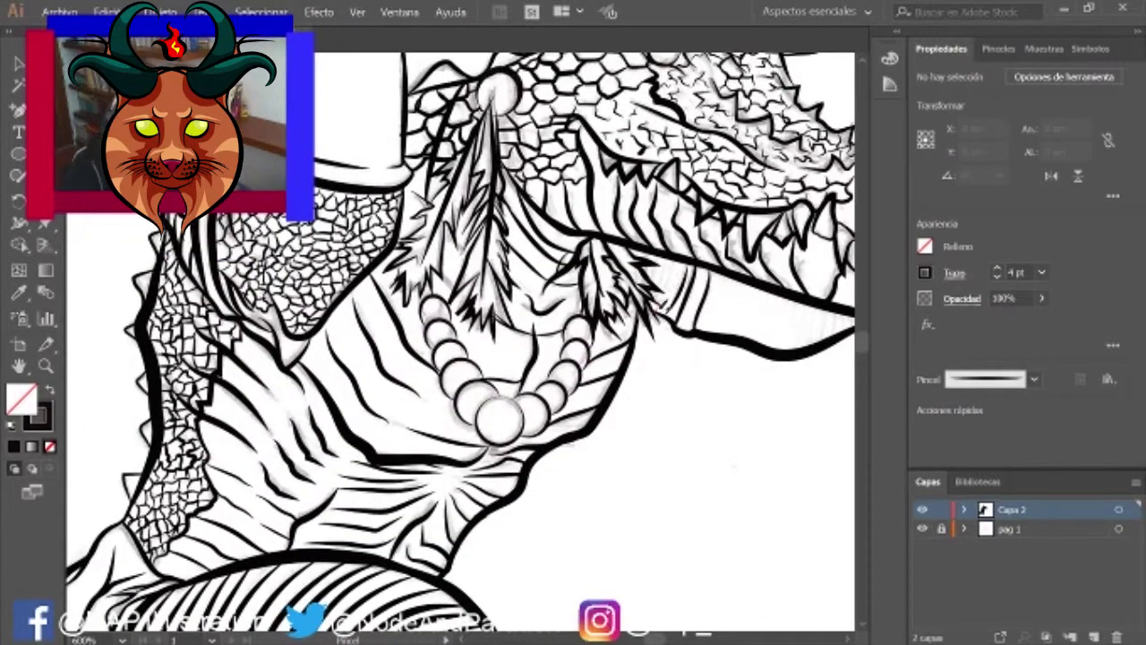
Step: Ink the closely spaced curved folds across the throat pouch beneath the lower jaw
left_click_drag(671, 313, 652, 257)
left_click_drag(718, 335, 732, 277)
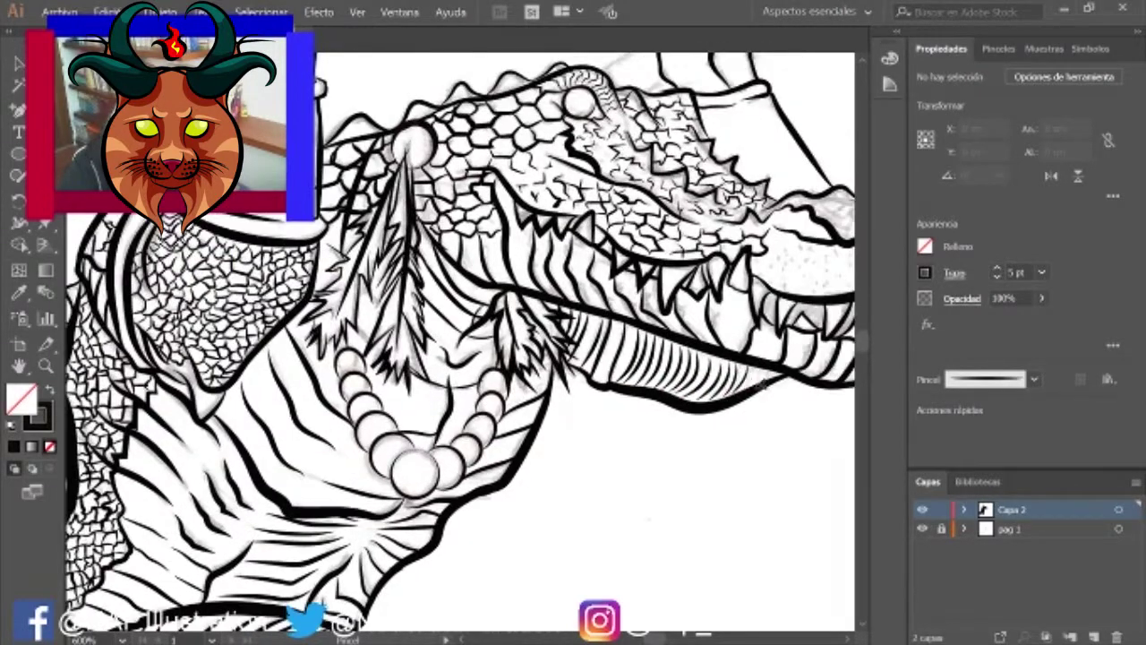
left_click_drag(748, 391, 767, 367)
left_click_drag(704, 394, 658, 345)
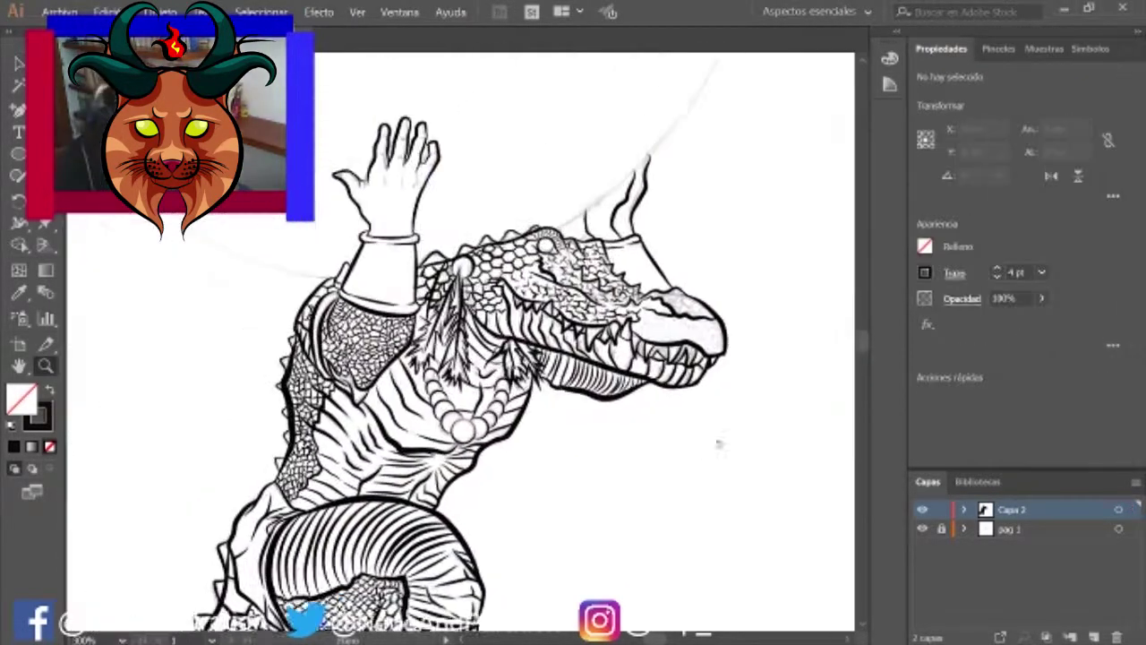
Step: Scatter copies of a small black dot over the snout's side, from behind the nostril ridge to the front edge
left_click(718, 443)
left_click(511, 312)
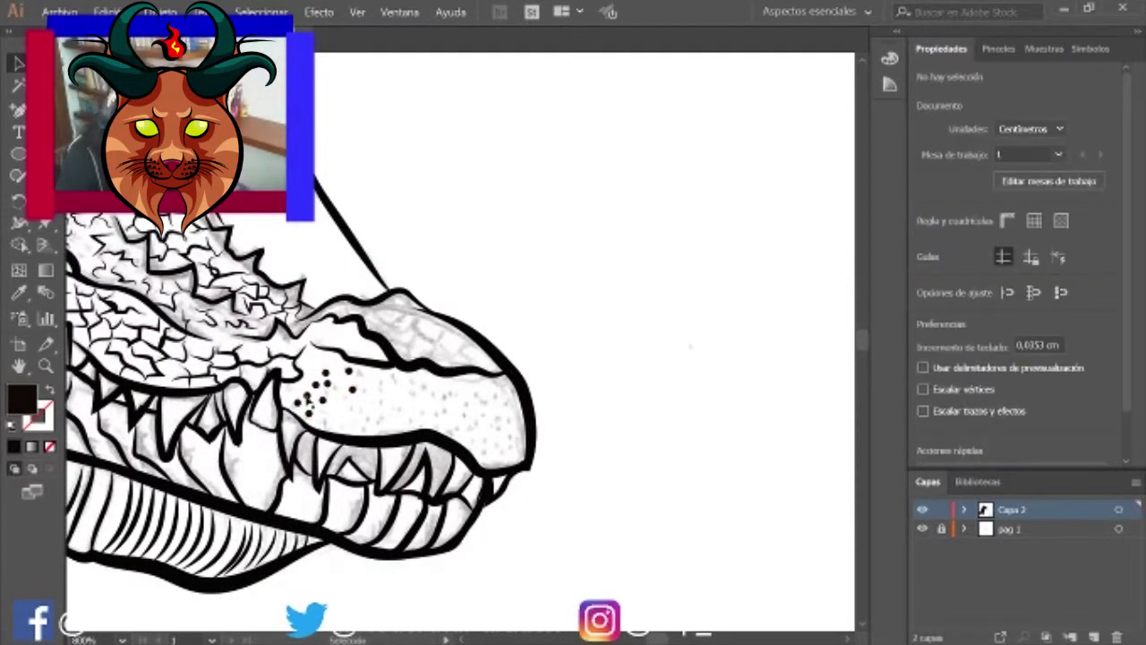
left_click(355, 405)
left_click(350, 410)
left_click(385, 399)
left_click(371, 418)
left_click(393, 414)
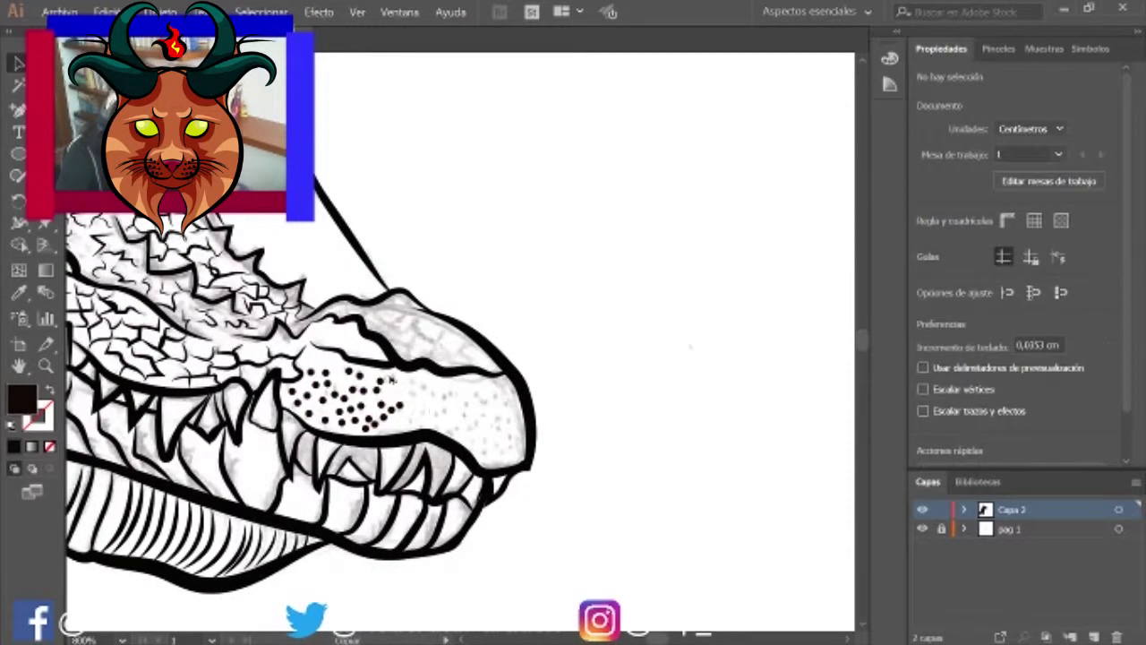
left_click(415, 382)
left_click(429, 415)
left_click(457, 398)
left_click(473, 404)
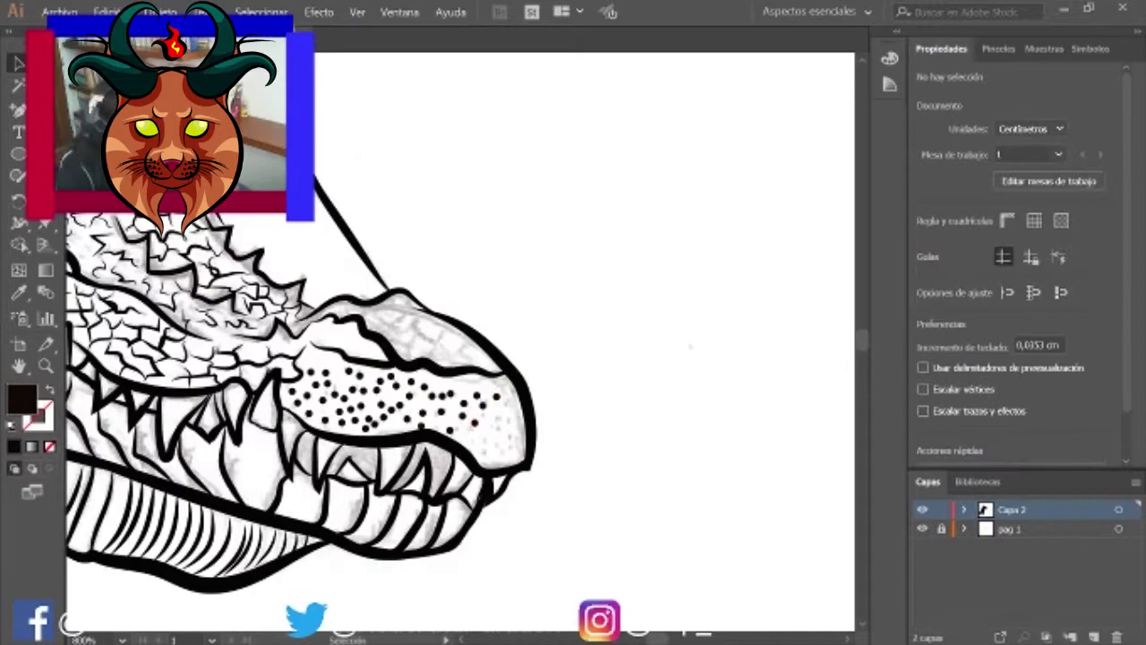
left_click(440, 427)
left_click(506, 409)
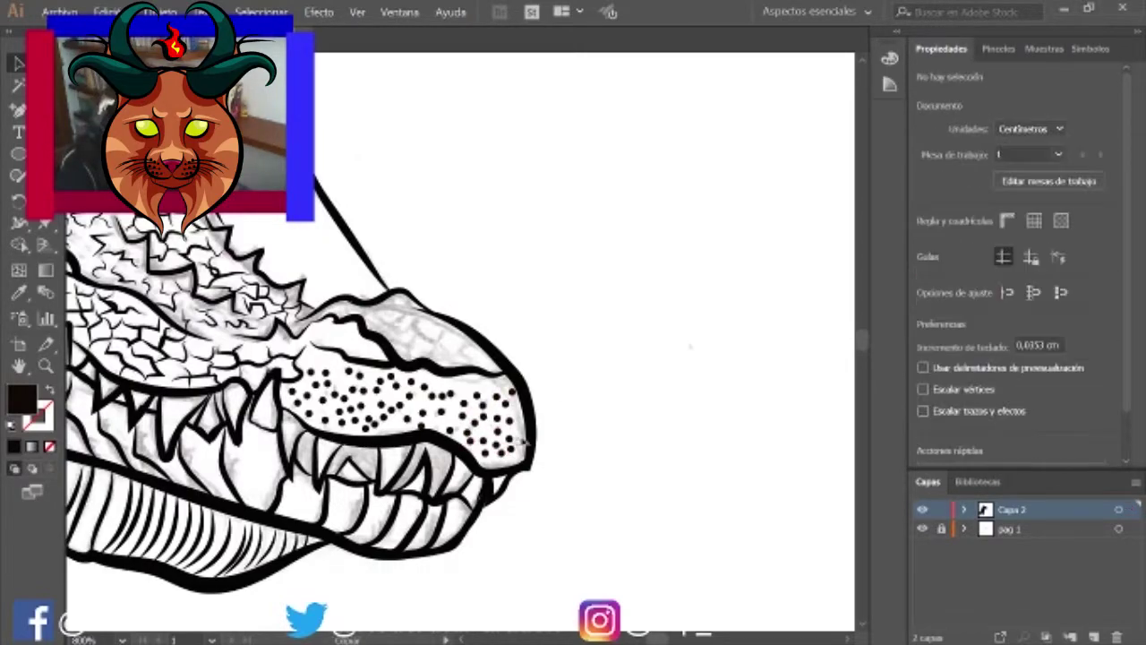
left_click(521, 441)
left_click(504, 388)
Step: Ink the small scales on top of the snout's nose bump with a 5 pt stroke
scroll(537, 376, "down", 2)
scroll(439, 348, "up", 2)
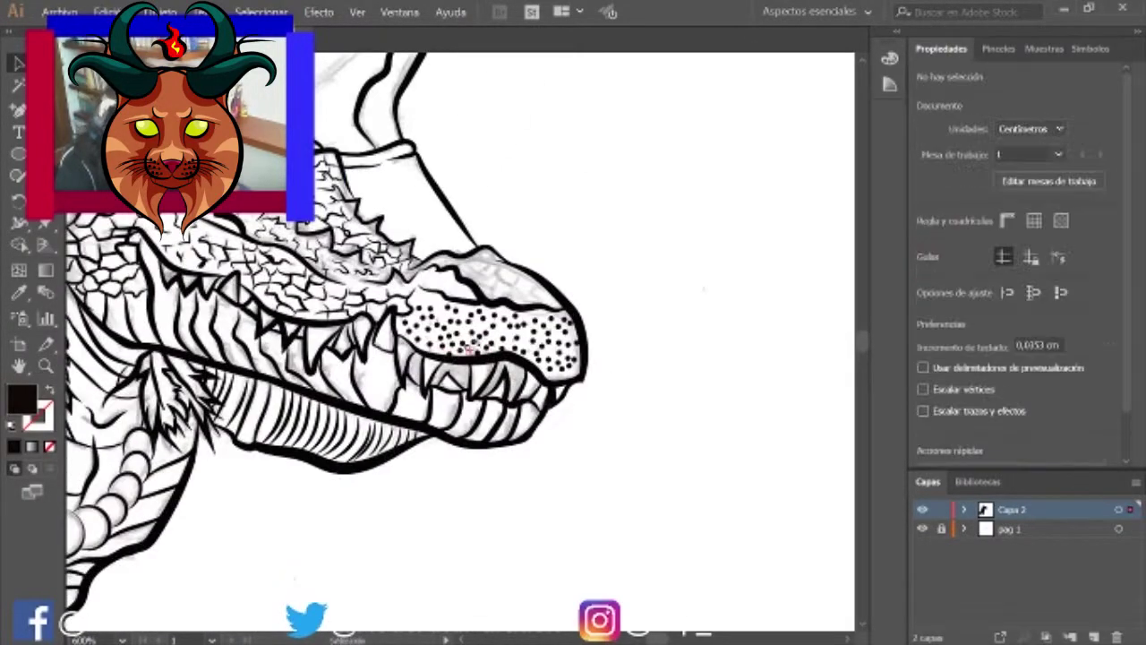
scroll(704, 289, "down", 2)
scroll(682, 360, "up", 2)
key("b")
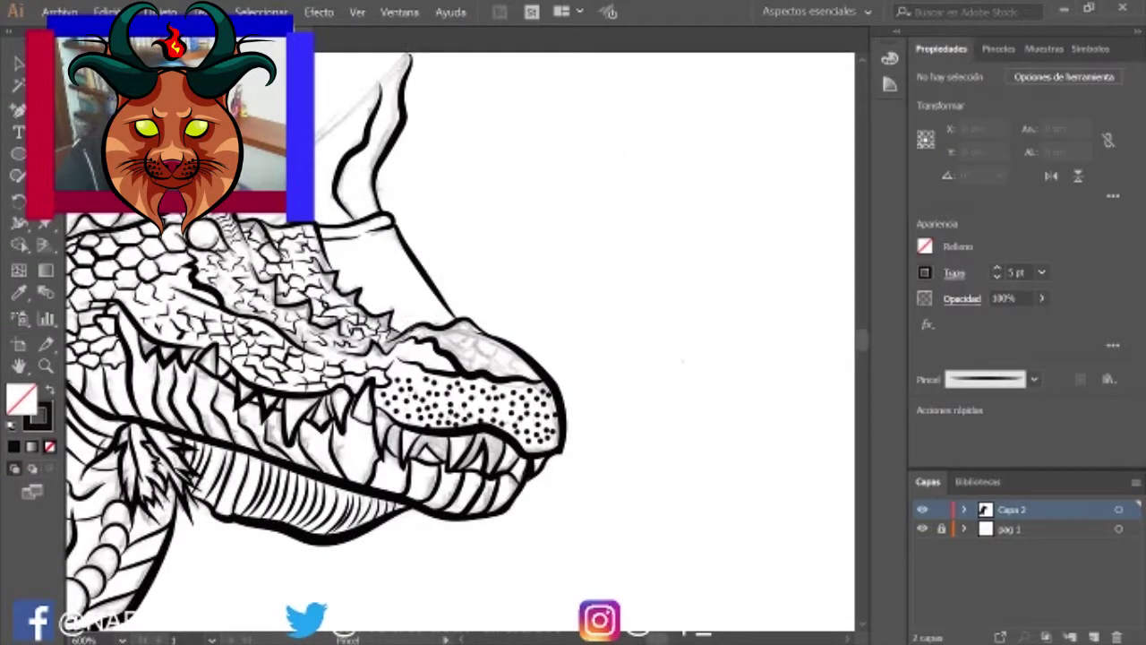
left_click_drag(452, 337, 488, 352)
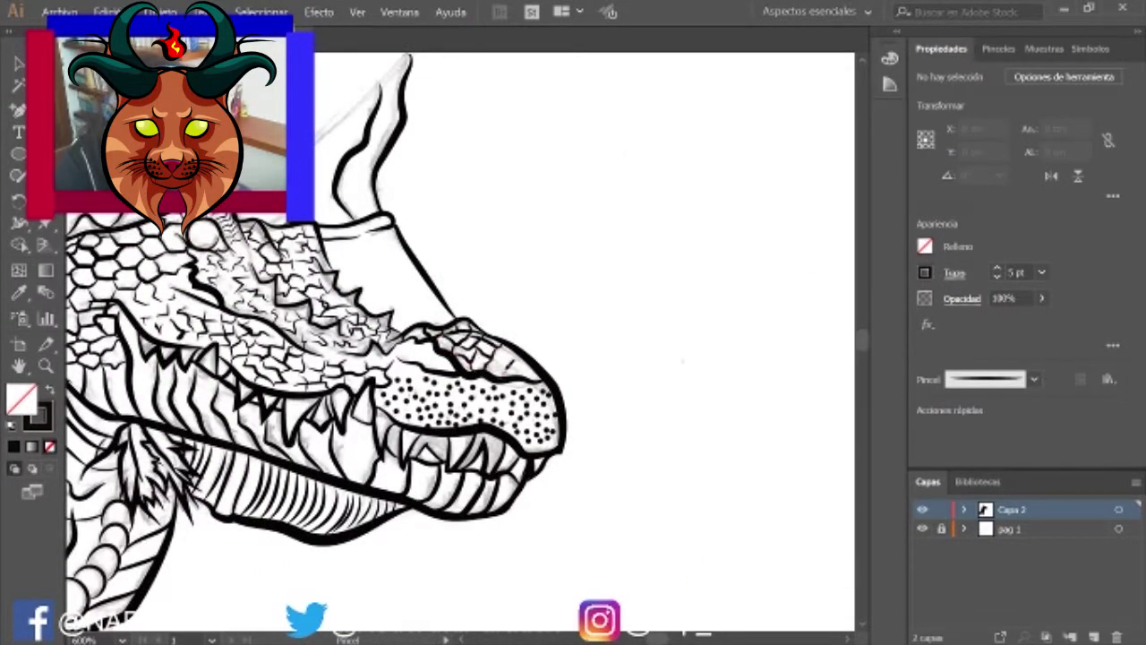
Step: Draw a large unfilled circle above the crocodile's raised hands and fit it to the sketched sphere
scroll(593, 310, "down", 4)
key("l")
mouse_move(594, 310)
left_mouse_down()
mouse_move(344, 91)
mouse_move(595, 320)
left_mouse_up()
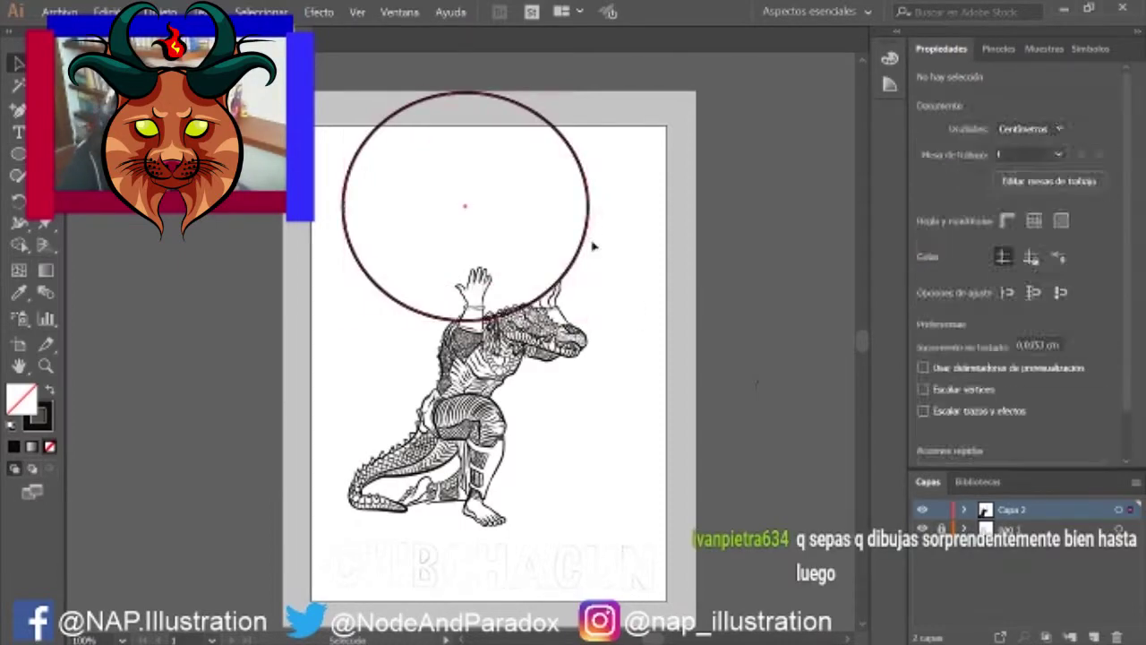
key("v")
left_click_drag(597, 92, 602, 97)
left_click(660, 200)
Step: Remove the circle's arc crossing the head and forearm, keeping the circle on a new layer with a 3 pt stroke
scroll(660, 200, "up", 5)
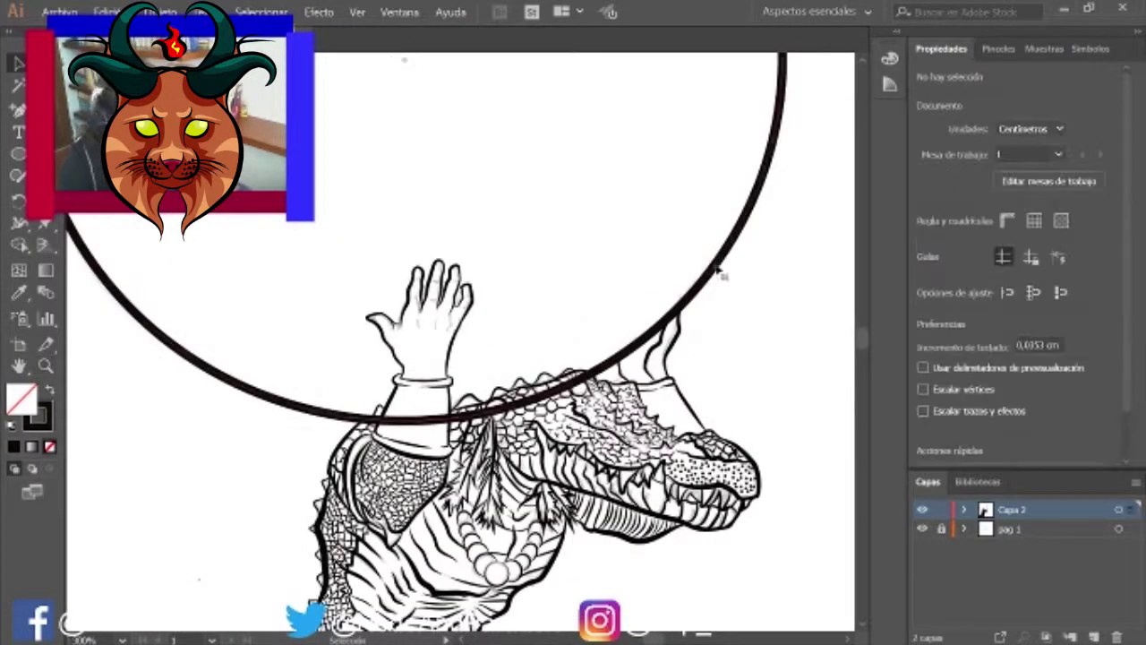
left_click(608, 349)
key("a")
left_click(608, 345)
left_click(365, 418)
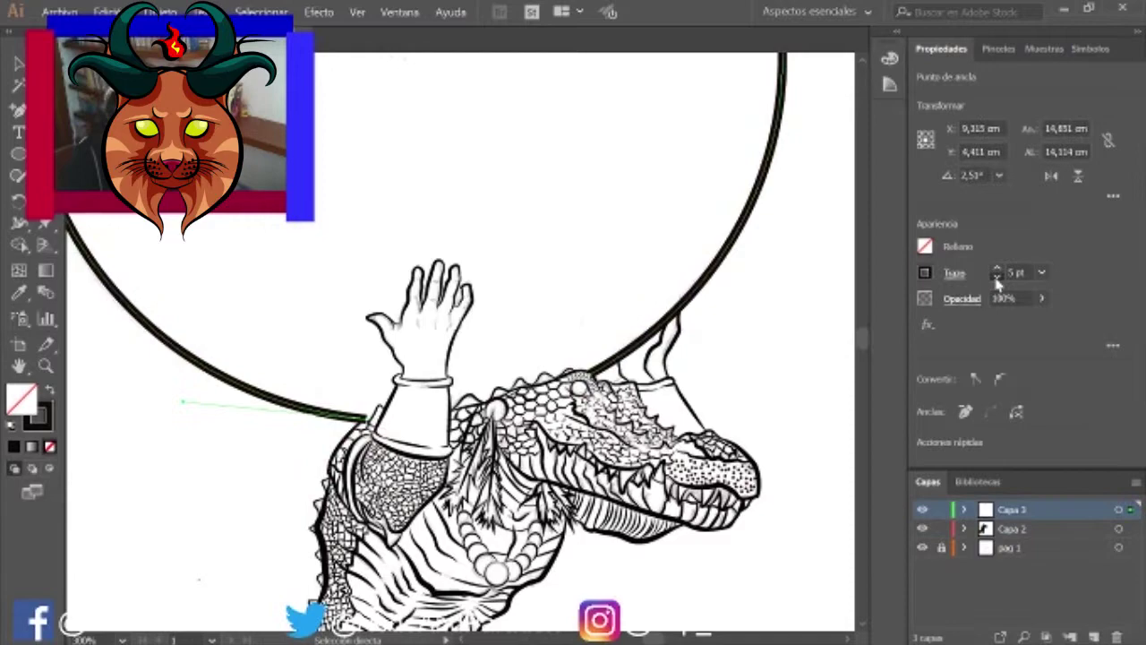
key("ctrl+shift+a")
Step: Trace the first C of the lettering below the figure with the Pen tool and a 3 pt stroke, using a mirrored half
key("z")
key("ctrl+0")
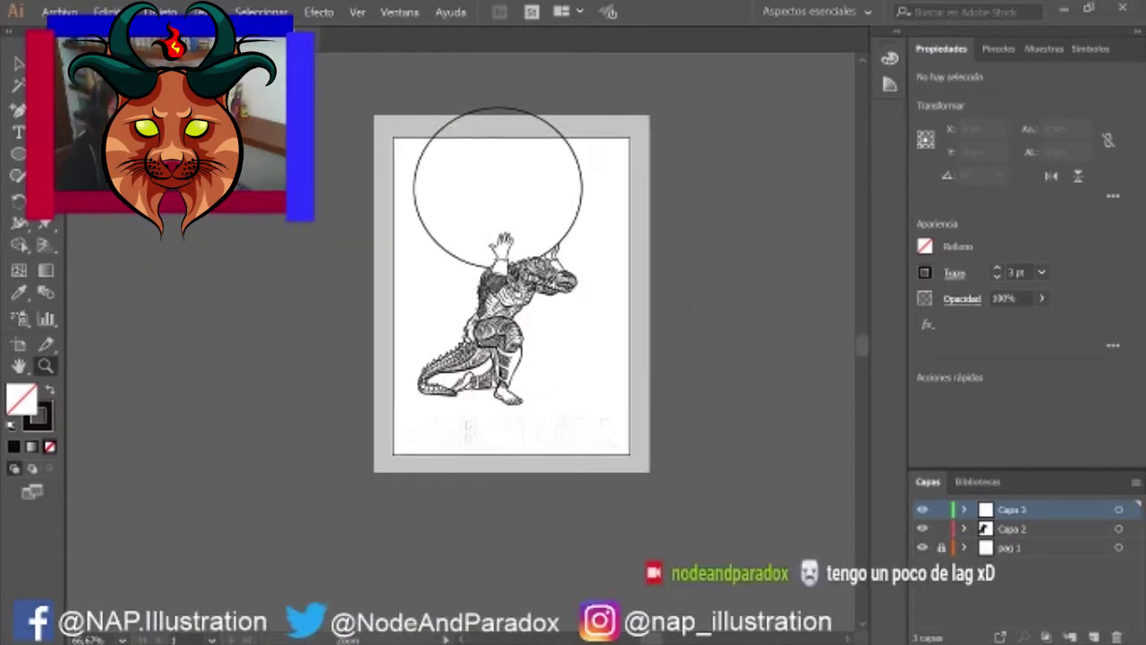
left_click(456, 452)
left_click(456, 452)
key("p")
left_click(291, 329)
left_click_drag(385, 329, 385, 358)
left_click(358, 330)
mouse_move(319, 333)
left_mouse_down()
mouse_move(319, 351)
mouse_move(291, 376)
left_mouse_up()
left_click(358, 354)
left_click(387, 354)
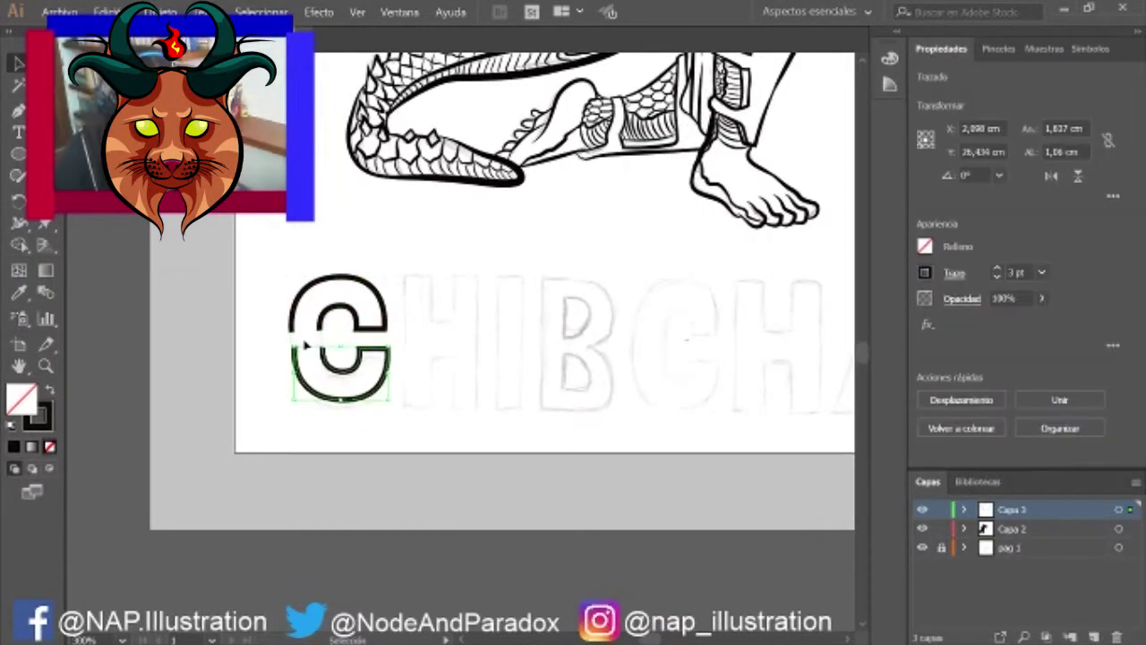
left_click(291, 329)
Step: Trace the stem, foot and crossbar edges of the H next to the first C with straight 3 pt segments
left_click(400, 275)
left_click(400, 408)
left_click(429, 409)
left_click(430, 360)
left_click(453, 360)
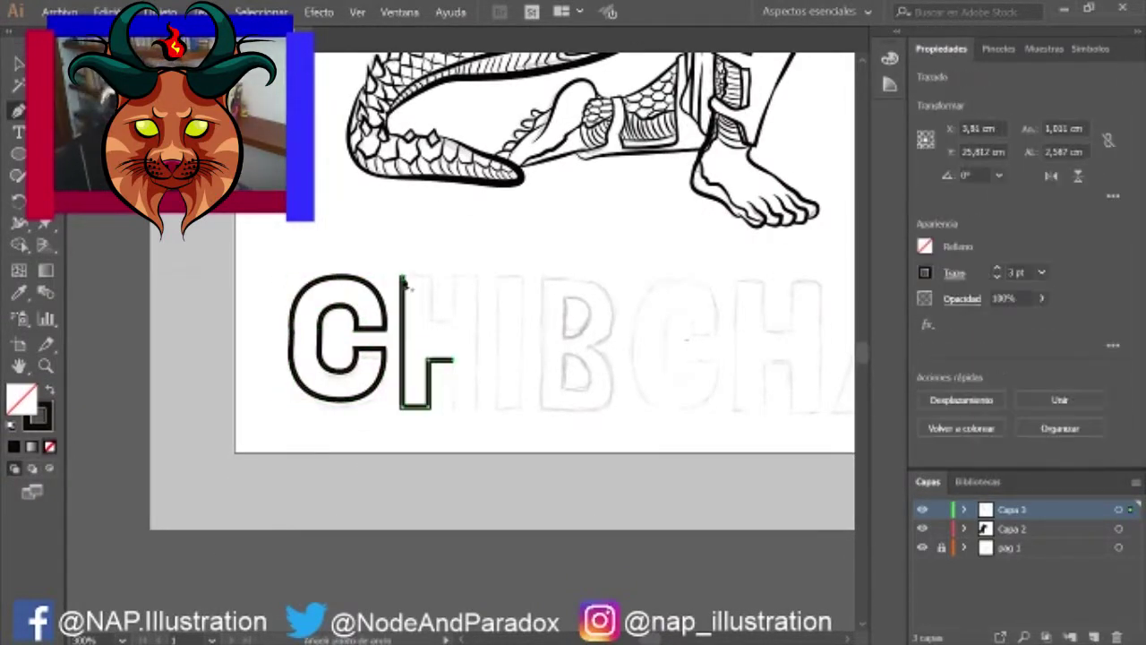
left_click(453, 408)
left_click(483, 408)
left_click(484, 276)
left_click(400, 276)
Step: Complete the H's outline with a rotated copy of the traced part
left_click(476, 273)
left_click(509, 273)
left_click(509, 321)
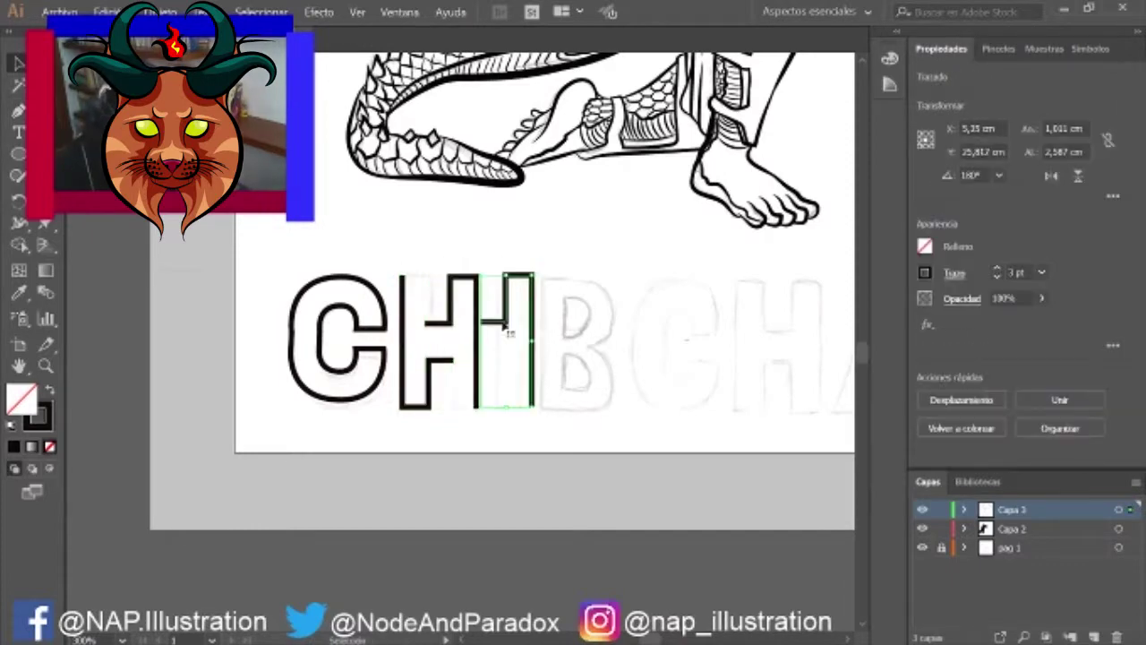
left_click(532, 320)
key("Delete")
left_click(480, 307)
left_click(481, 307)
left_click(659, 248)
key("ctrl+z")
left_click_drag(404, 401, 495, 406)
Step: Trace the I next to the H as a closed narrow rectangle with a 3 pt stroke
key("p")
left_click(492, 276)
left_click(493, 409)
left_click(525, 409)
left_click(525, 276)
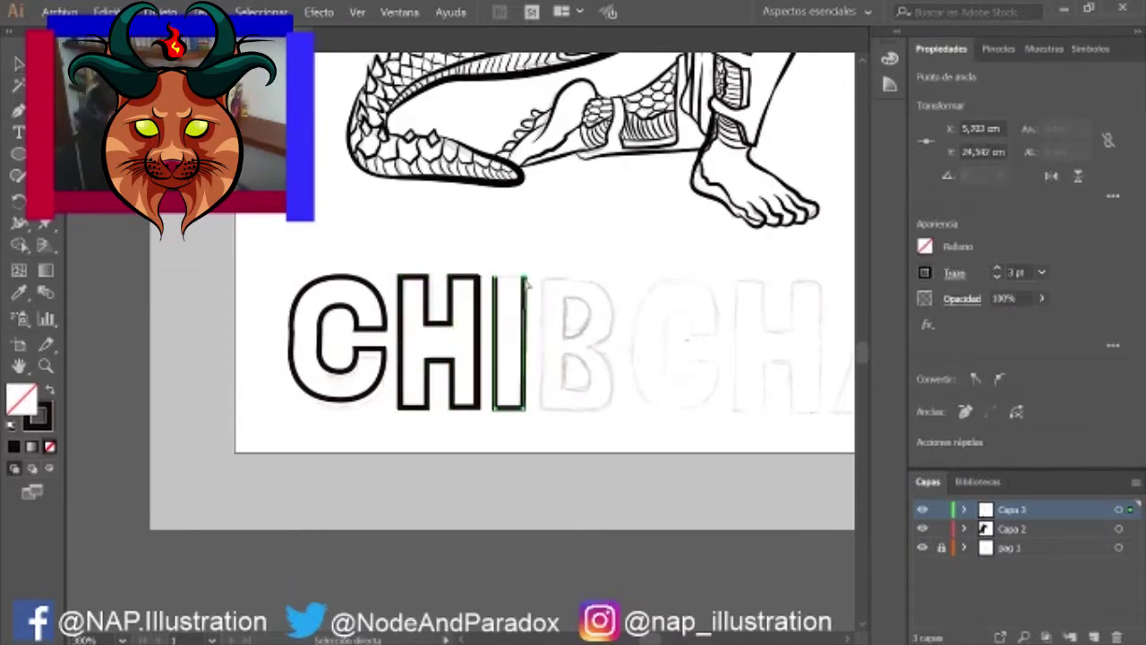
key("ctrl+plus")
key("ctrl+plus")
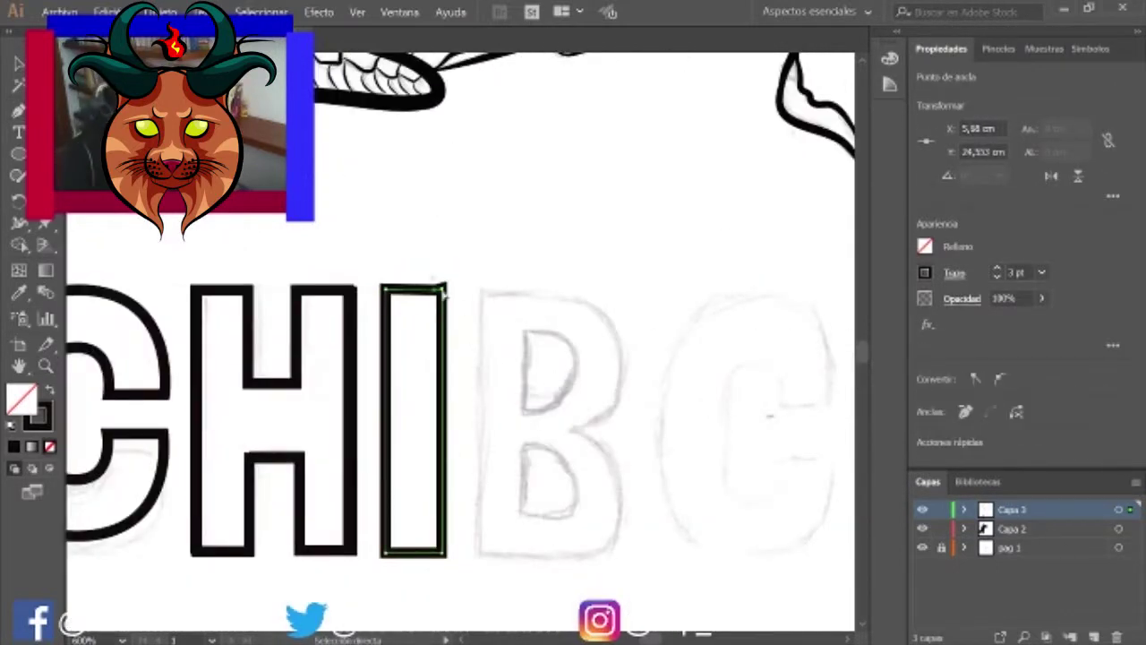
Step: Trace the stem of the B next to the I and delete its surplus inner side
left_click(472, 287)
left_click(473, 553)
left_click(535, 553)
left_click(534, 287)
left_click(473, 287)
left_click(534, 421)
mouse_move(534, 420)
left_mouse_down()
mouse_move(568, 422)
mouse_move(573, 436)
left_mouse_up()
key("ctrl+z")
key("ctrl+z")
left_click(531, 421)
key("Delete")
Step: Trace the two rounded bowls of the B and close them onto its stem
key("p")
left_click(532, 286)
left_click_drag(622, 354, 616, 465)
left_click_drag(582, 421, 537, 419)
left_click_drag(627, 484, 622, 528)
left_click(582, 544)
left_click(537, 409, "ctrl")
left_click(537, 409)
Step: Examine the B's sketched inner openings and the junction of its bowls up close
key("z")
left_click(491, 439)
left_click(565, 531)
left_click(560, 458)
left_click(444, 378)
key("ctrl+plus")
key("ctrl+plus")
key("ctrl+plus")
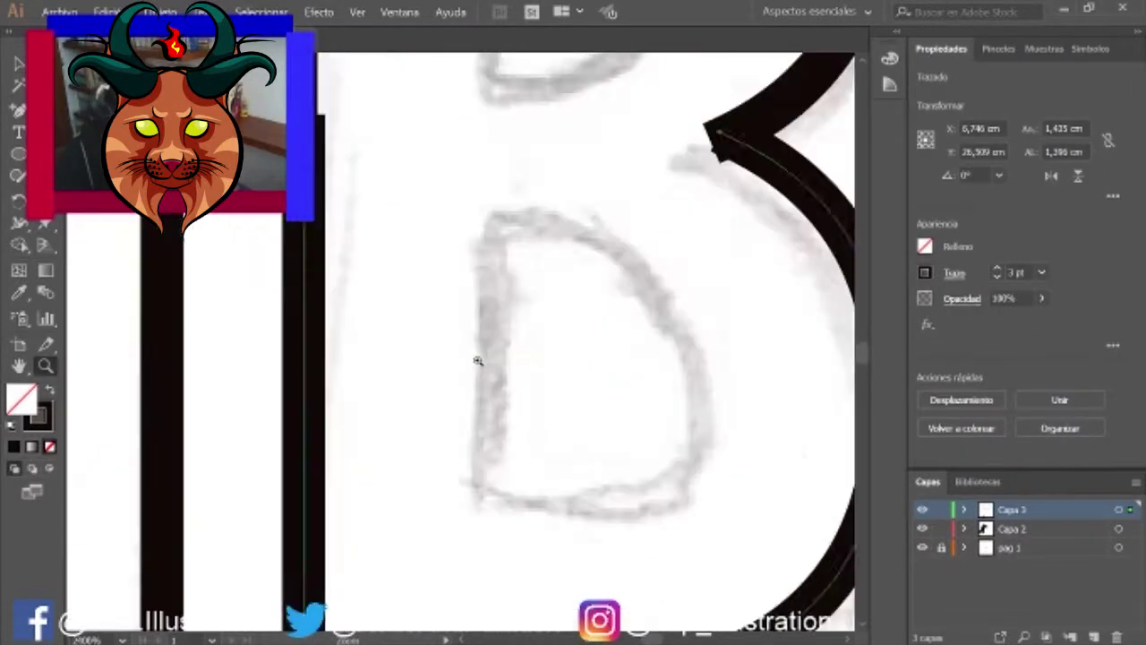
key("ctrl+minus")
key("ctrl+minus")
key("ctrl+minus")
key("ctrl+minus")
left_click(686, 235)
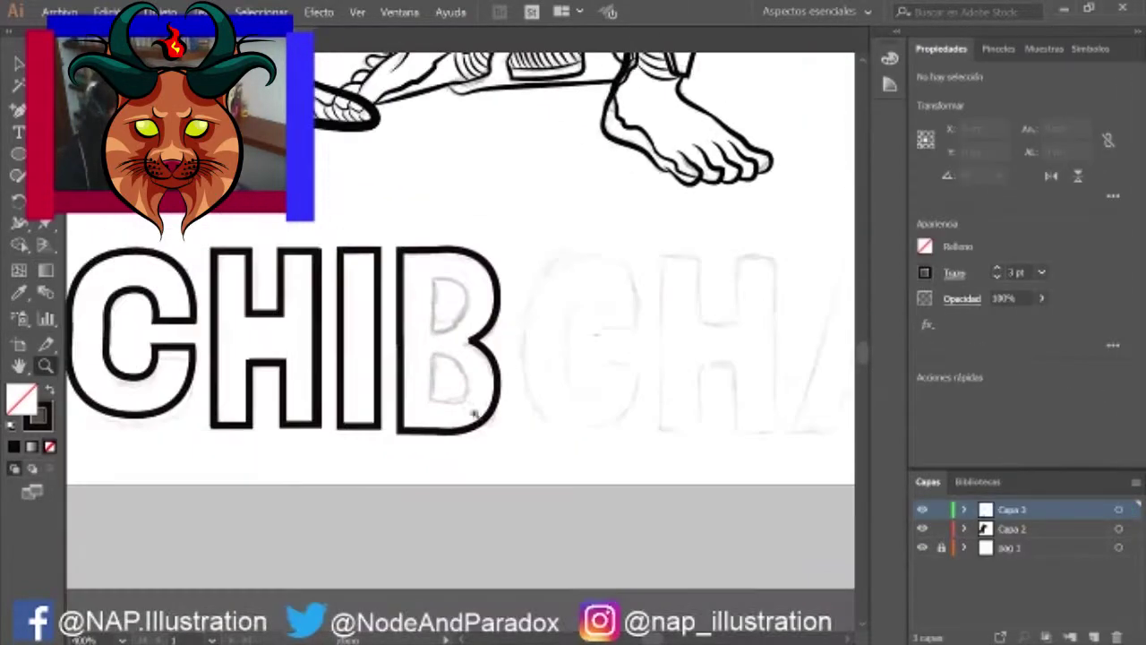
Step: Place copies of the traced C and H over the sketched second C, second H and last C
key("ctrl+f")
left_click(741, 463)
left_click(645, 378)
key("ctrl+minus")
left_click_drag(379, 420, 615, 421)
left_click(609, 504)
Step: Trace the outer outline of the A between the second H and the last C with a 3 pt stroke
key("ctrl+plus")
key("p")
left_click(537, 381)
left_click(518, 249)
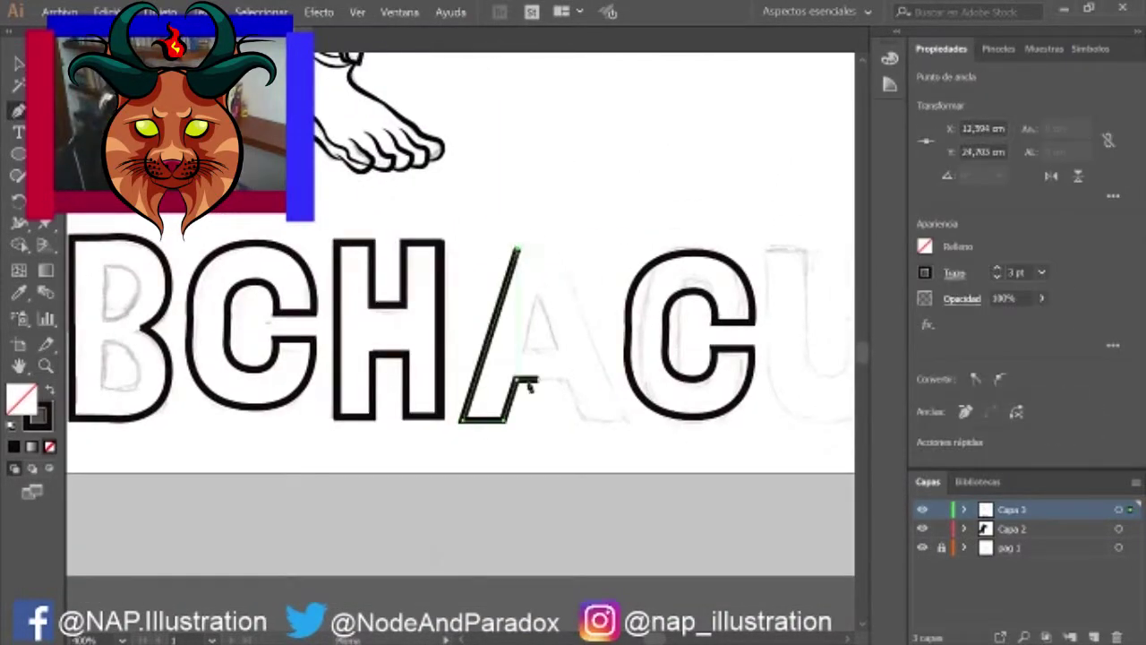
left_click(560, 380)
left_click(580, 421)
left_click(618, 421)
left_click(557, 249)
left_click(517, 249)
Step: Align the A's right half with its left half so the edges meet beneath the crossbar
key("v")
left_click(519, 391)
key("ctrl+plus")
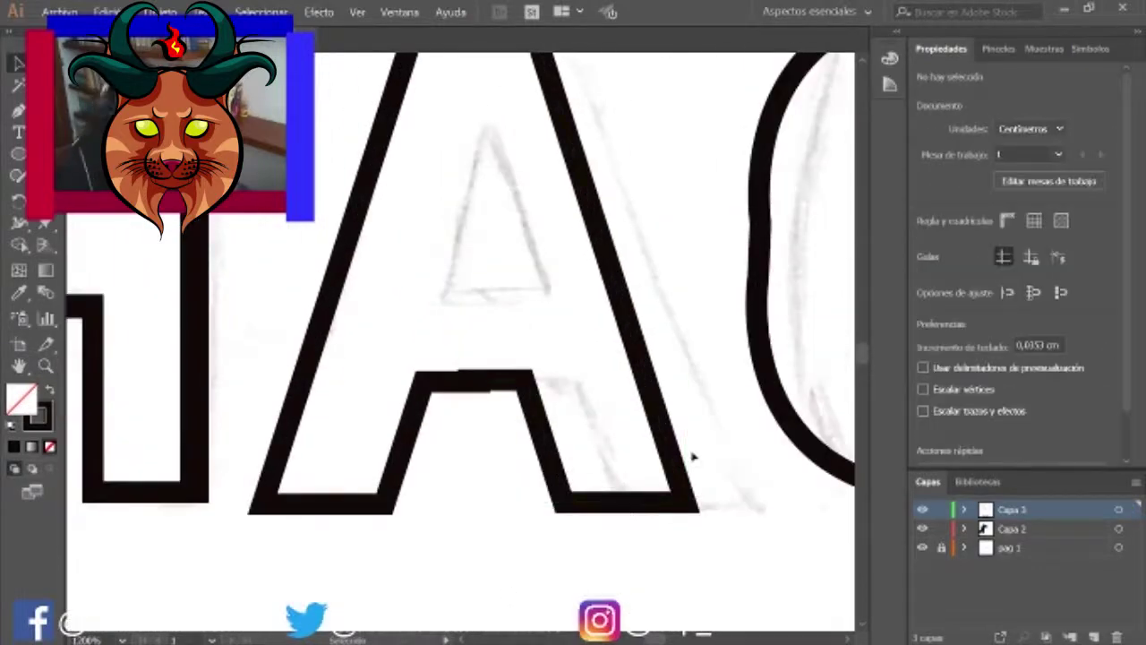
key("ctrl+plus")
left_click(583, 371)
left_click_drag(583, 371, 654, 591)
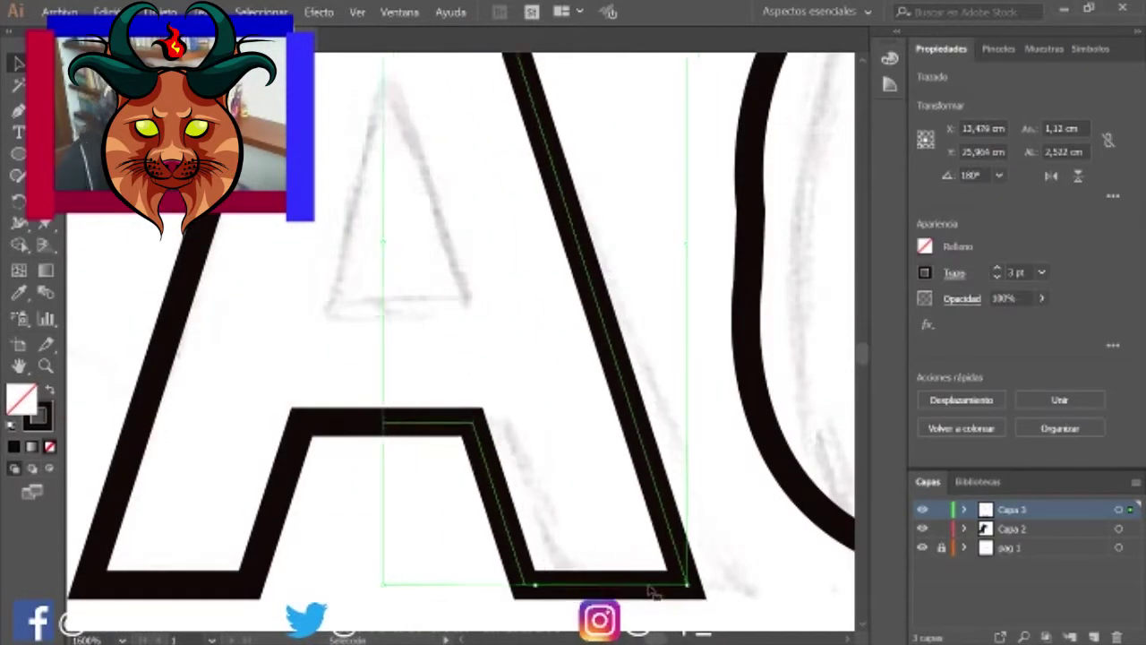
key("ctrl+minus")
key("ctrl+plus")
key("ctrl+minus")
left_click(463, 409)
Step: Stretch the first C down to the baseline of the neighbouring letters
key("p")
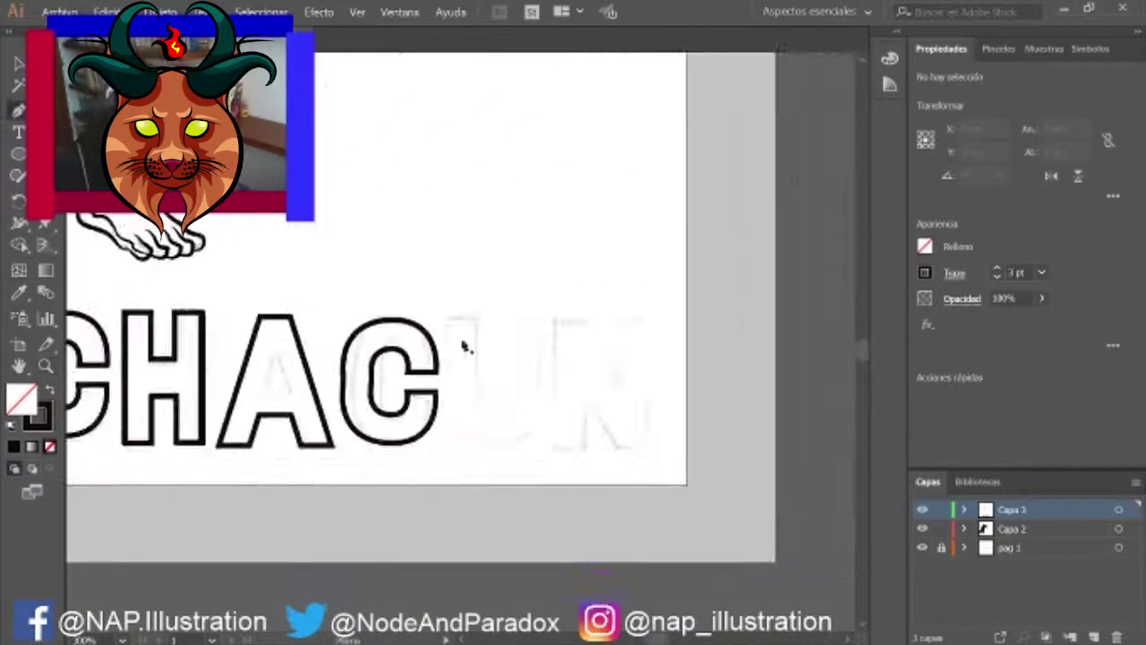
key("v")
left_click(360, 501)
scroll(361, 501, "left", 5)
scroll(268, 448, "left", 5)
left_click(164, 506)
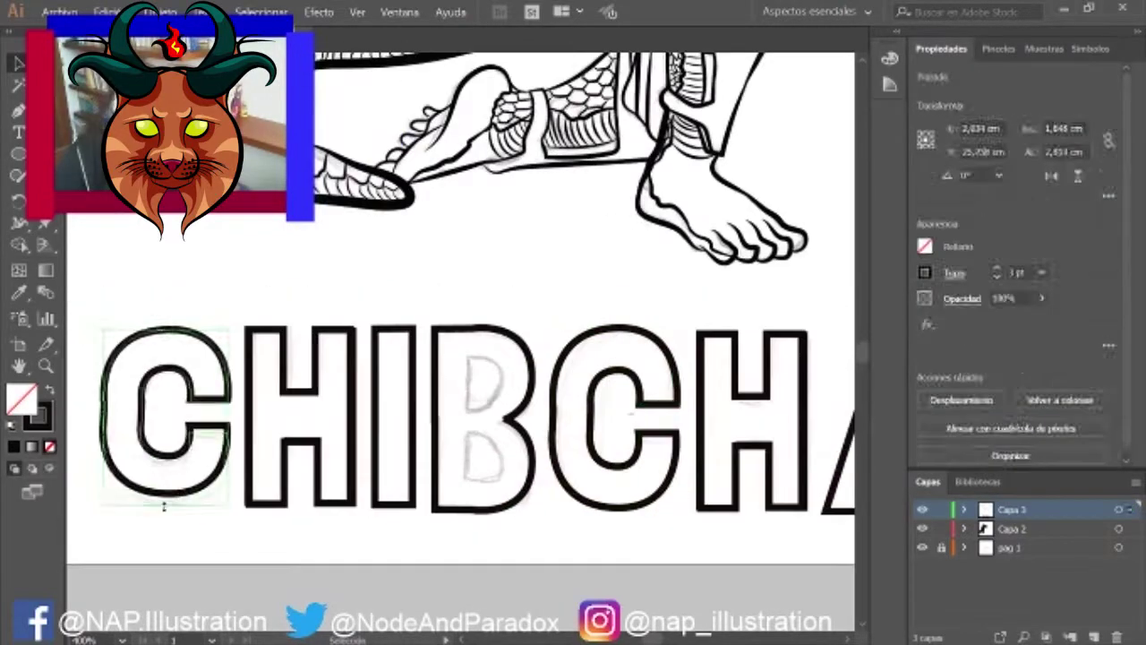
Step: Trace the U after the last C with a 3 pt stroke and make its two mirrored halves meet at the base
scroll(507, 364, "down", 10)
key("p")
left_click(501, 394)
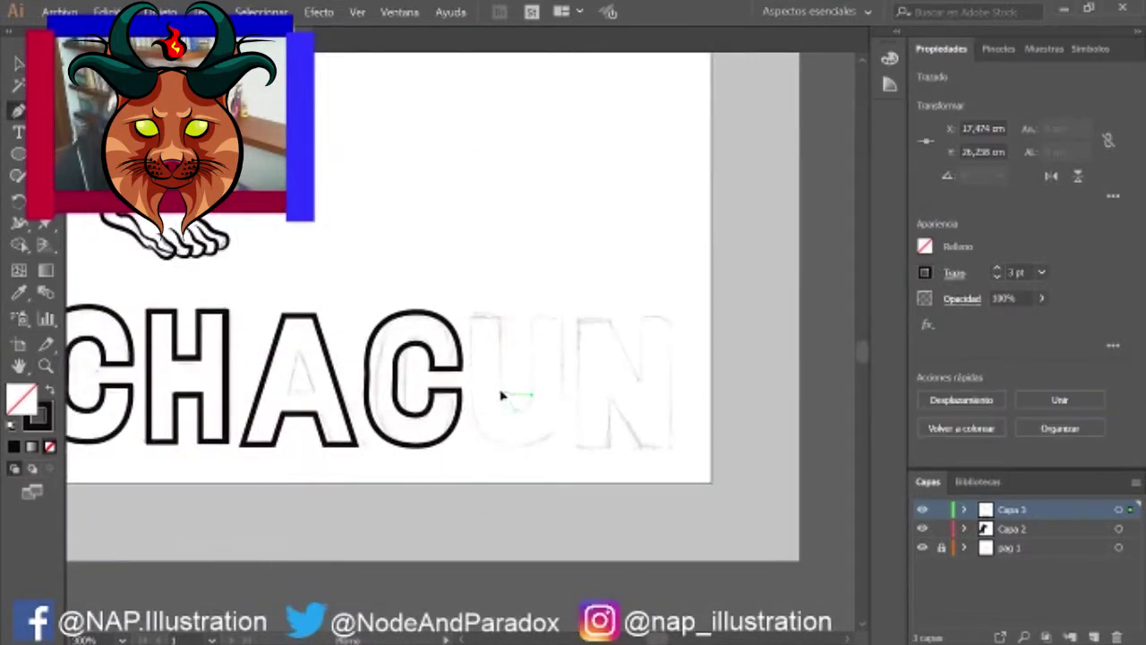
left_click(499, 412)
key("Escape")
scroll(558, 468, "up", 5)
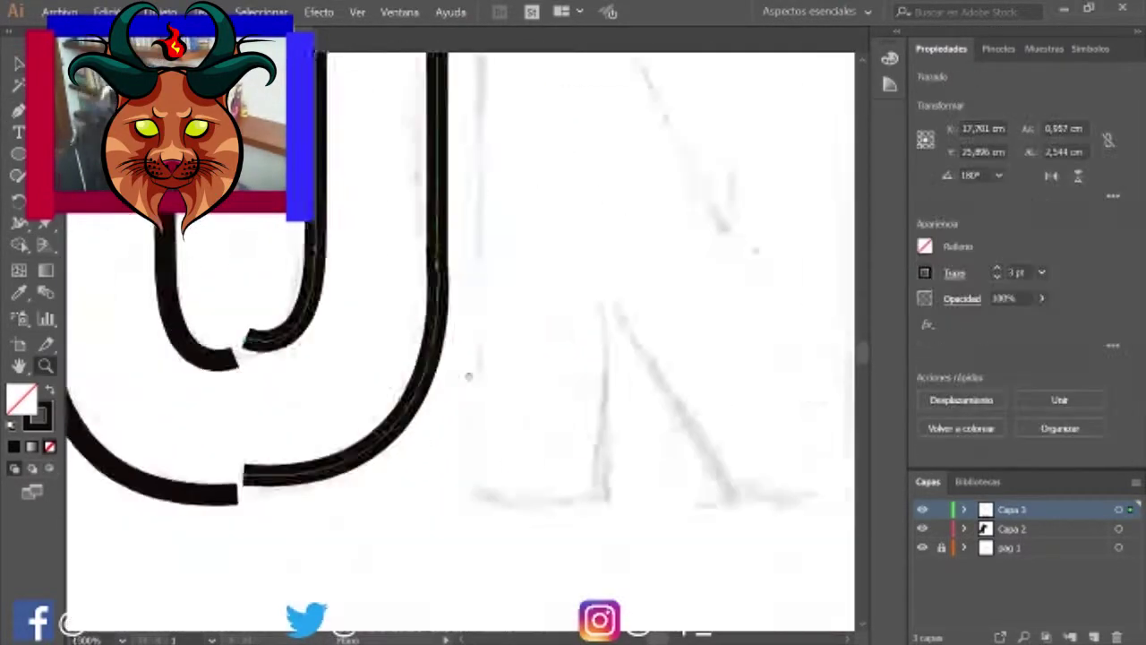
key("v")
left_click(517, 376)
scroll(517, 376, "down", 6)
left_click(632, 419)
key("p")
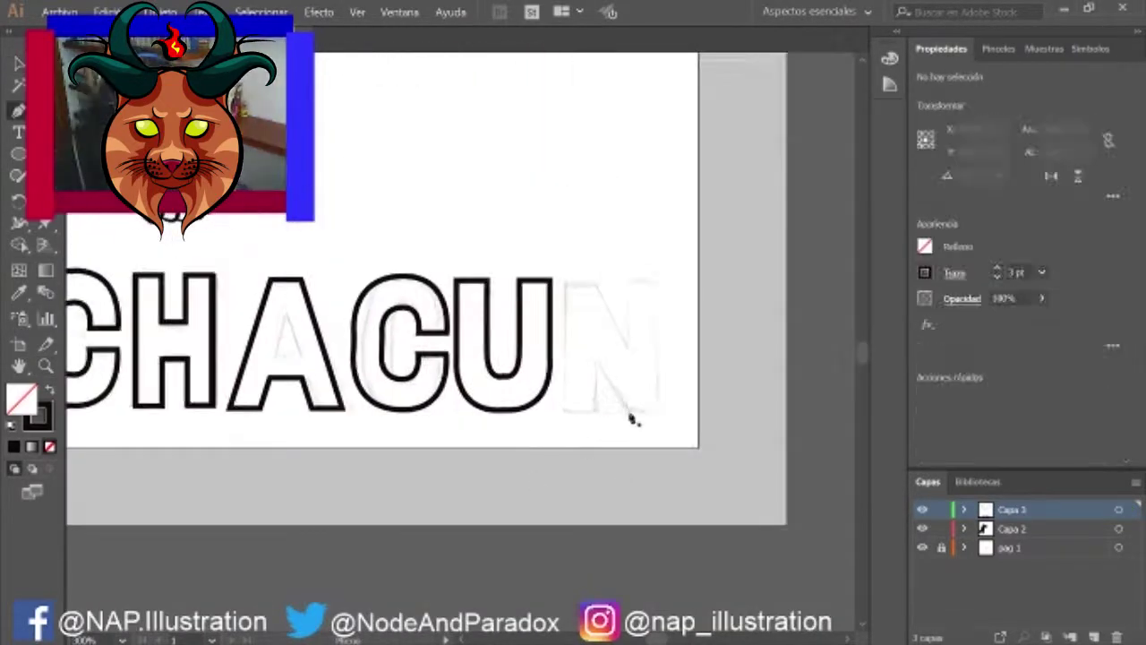
Step: Trace the final N of the lettering with a 3 pt stroke and make its diagonal and upright edges meet
left_click(617, 363)
key("v")
left_click(640, 377)
left_click(639, 377)
left_click_drag(632, 413, 657, 428)
key("z")
left_click(499, 455)
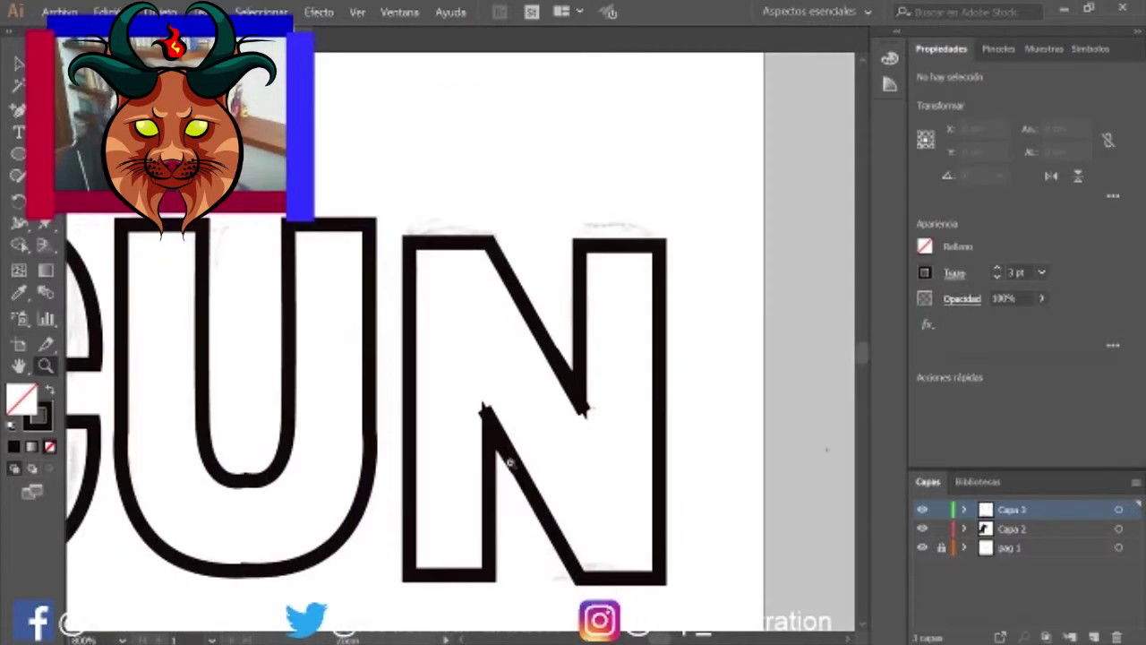
Step: Add a new layer directly above the sketch layer, lock the finished lettering and character layers, and hide the sketch
left_click(538, 481, "alt")
left_click(537, 480, "alt")
left_click(524, 384)
left_click(347, 278)
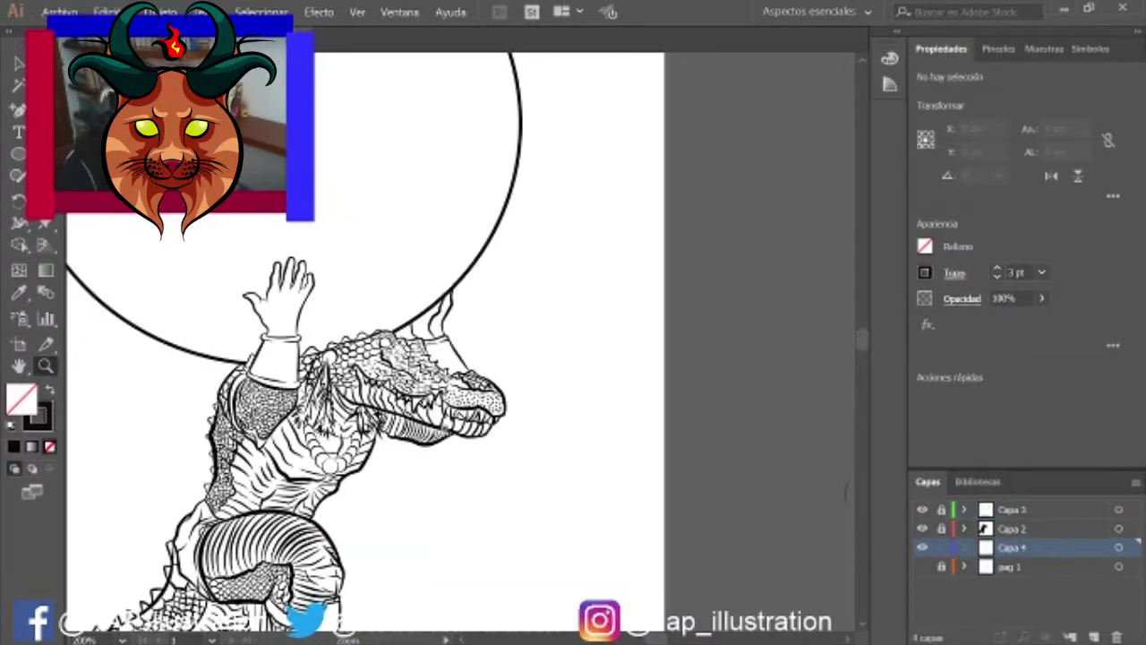
Step: Fill the gaps between the crocodile's front teeth with black, strokeless Pen tool shapes on the new layer
left_click_drag(429, 372, 505, 421)
key("p")
left_click(412, 332)
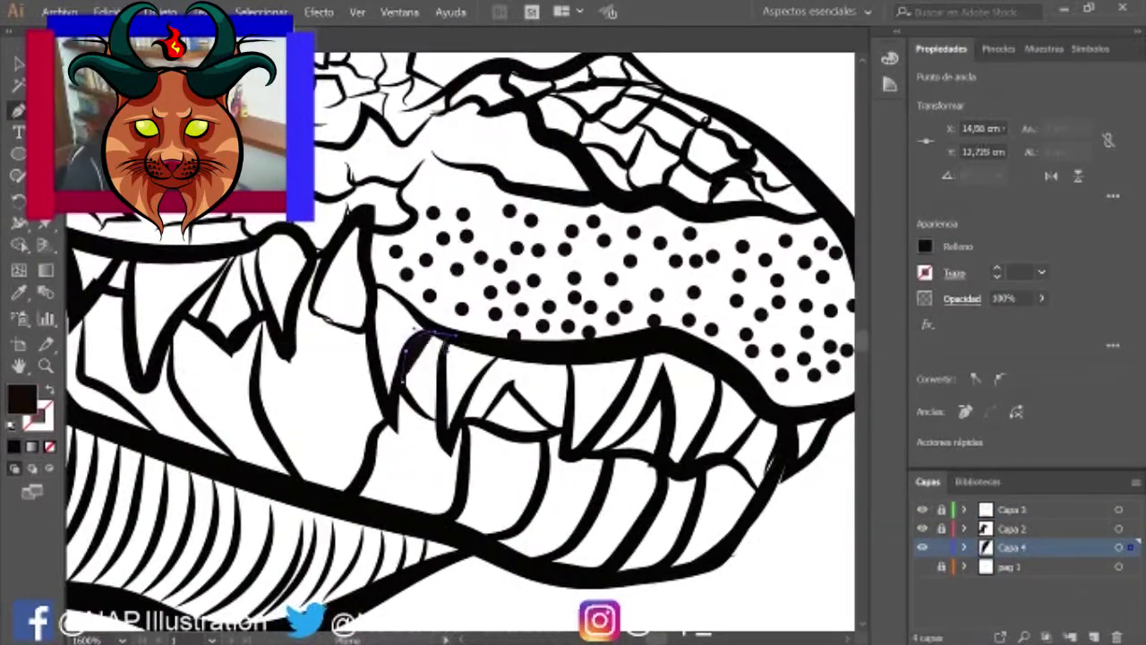
left_click(552, 352)
scroll(552, 353, "down", 1)
left_click(511, 394)
scroll(537, 394, "right", 2)
scroll(542, 390, "down", 2)
Step: Fill the gaps between the teeth farther back along the crocodile's jaw with black, strokeless shapes
scroll(516, 404, "up", 3)
left_click(474, 394)
scroll(458, 340, "down", 6)
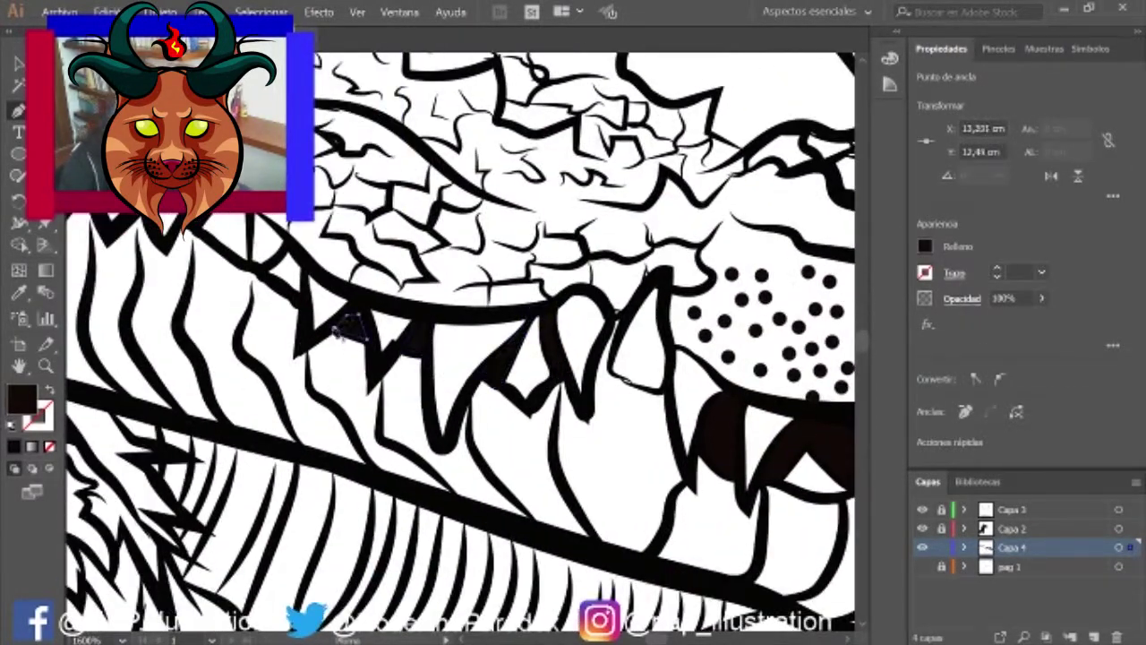
key("v")
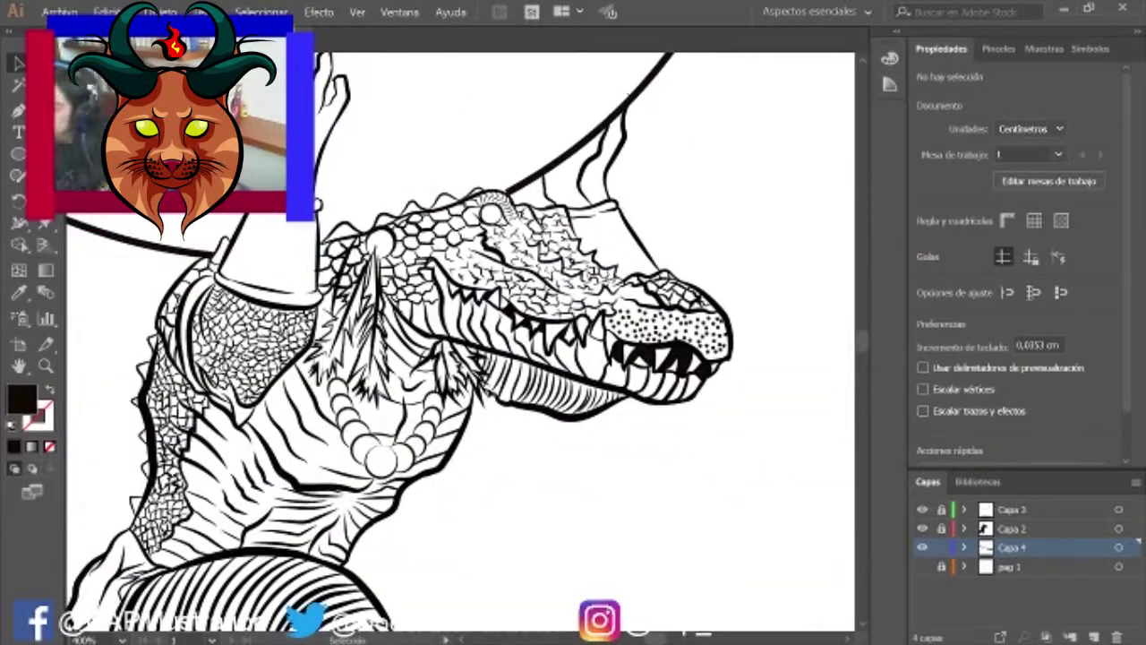
scroll(723, 381, "up", 3)
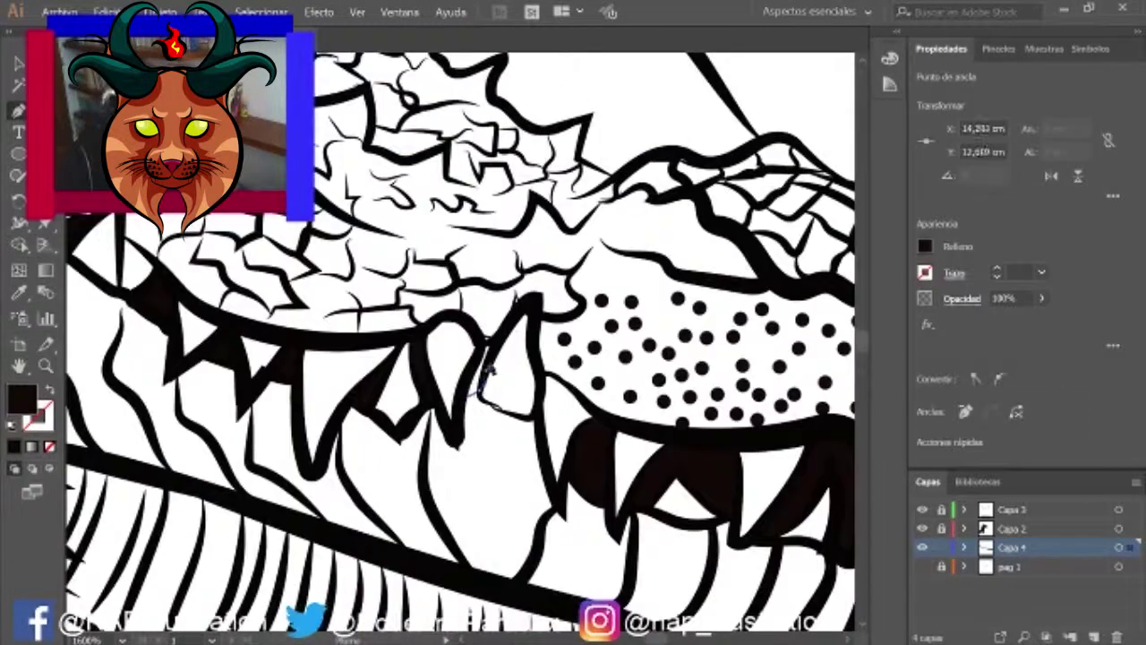
scroll(468, 386, "down", 2)
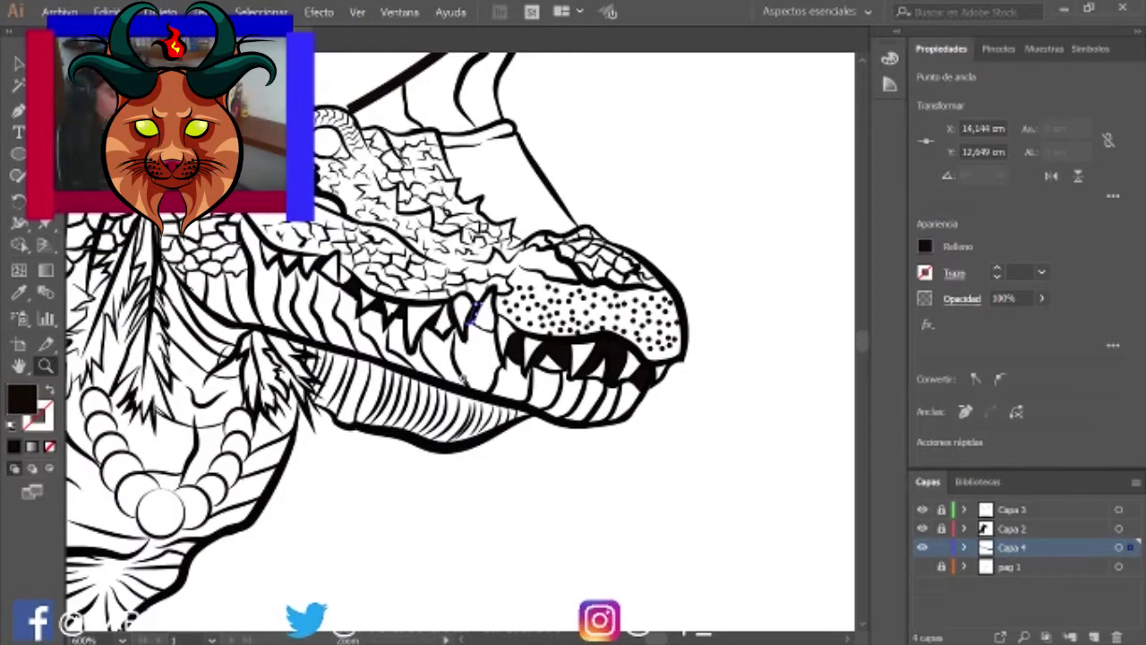
Step: Examine the whole artboard with the circle, the crocodile warrior and the lettering together
scroll(463, 379, "down", 5)
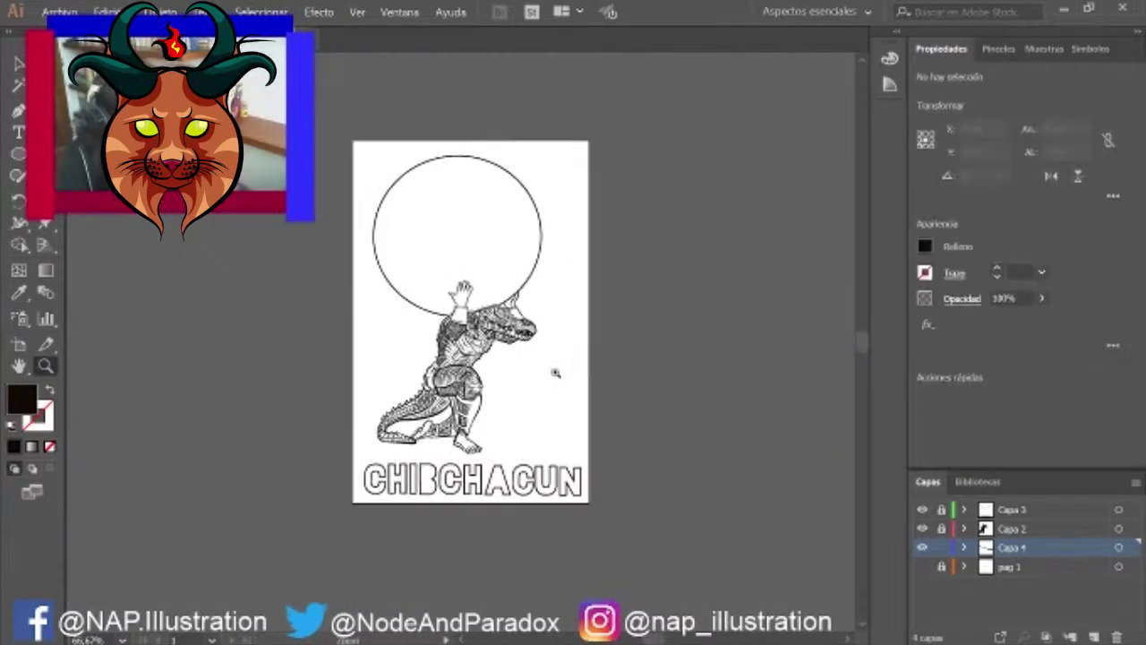
key("ctrl+1")
key("v")
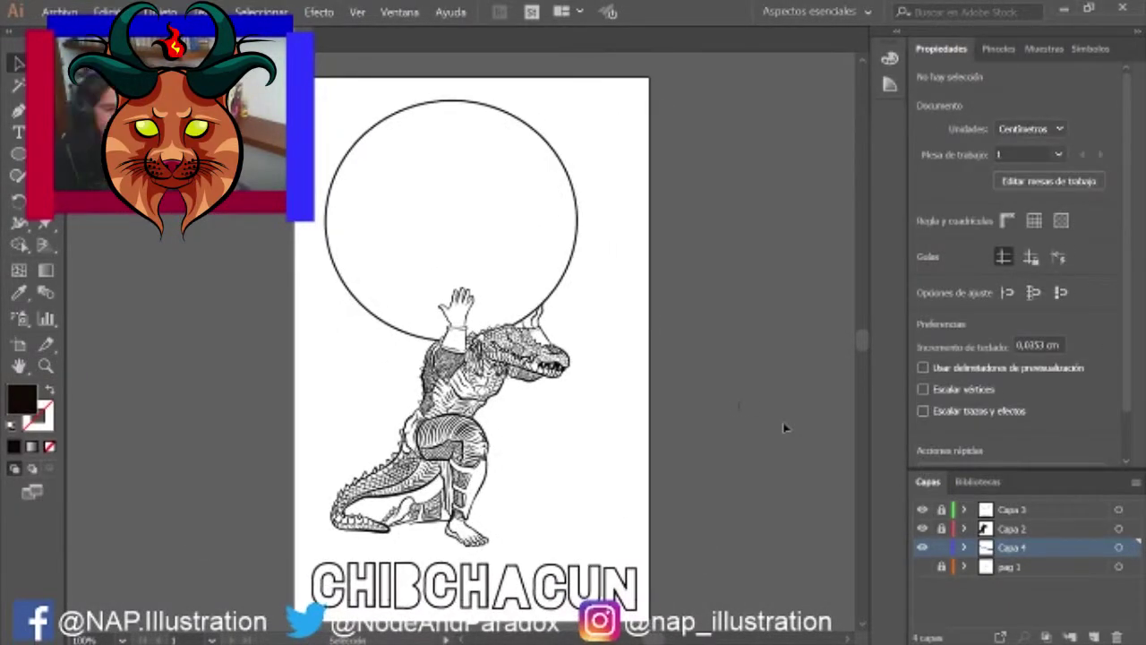
key("z")
left_click(563, 460)
left_click(627, 453, "alt")
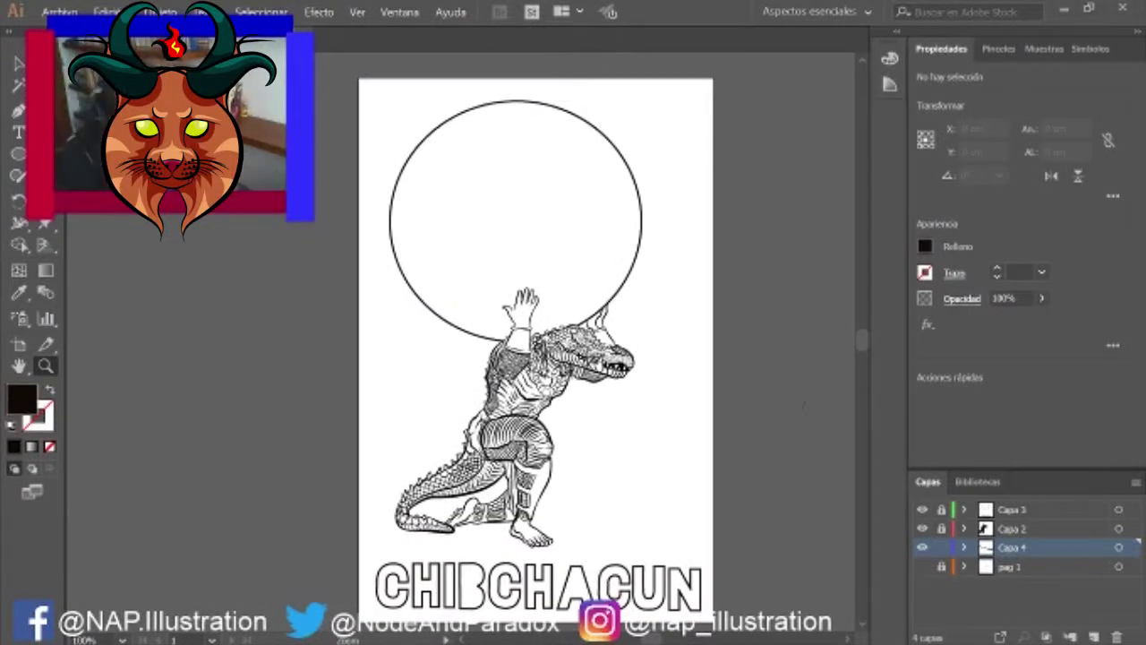